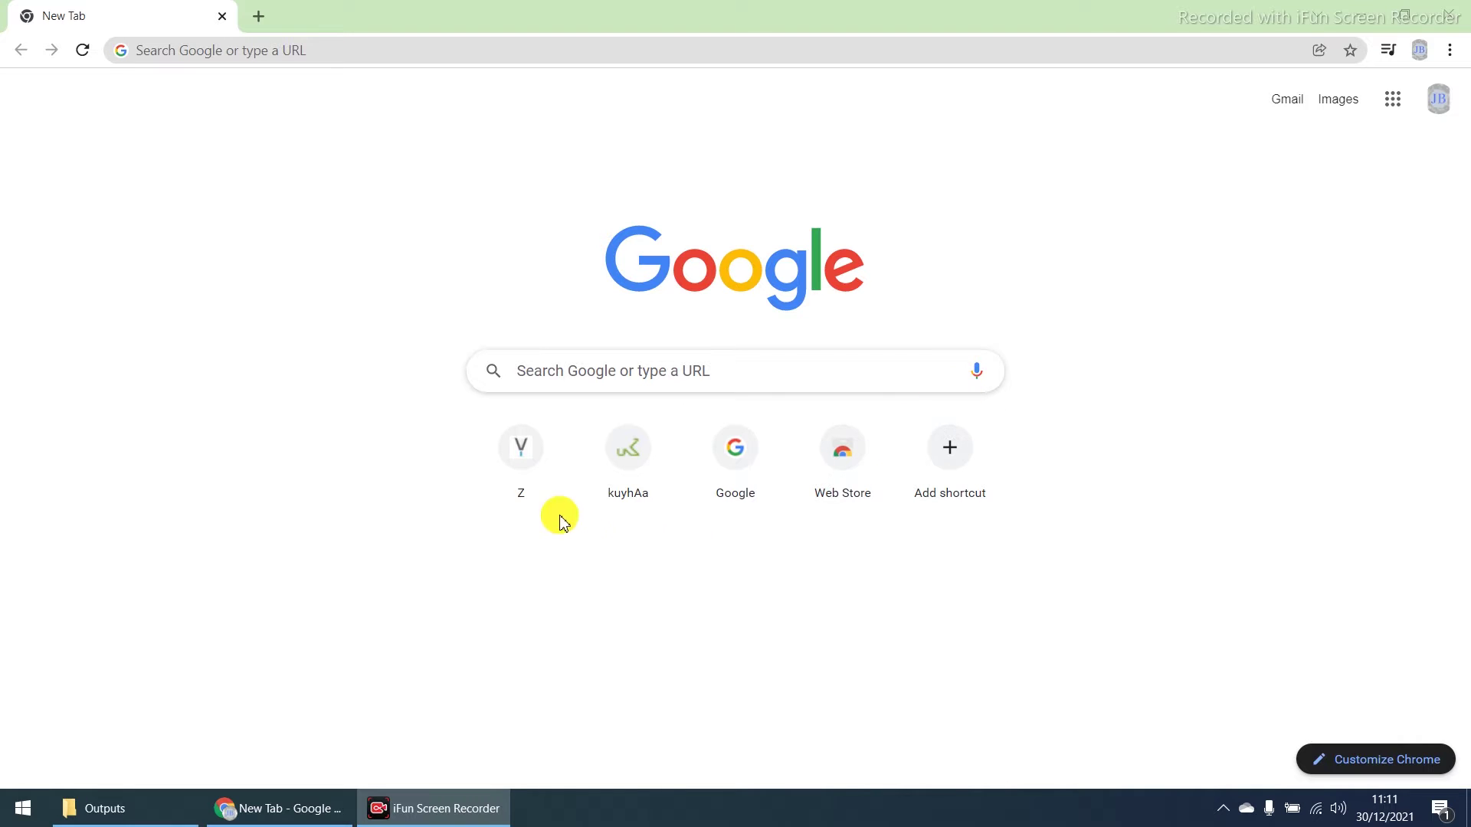
Open Z-Library's Books section at id1lib.org and browse the recommended books.
click(527, 473)
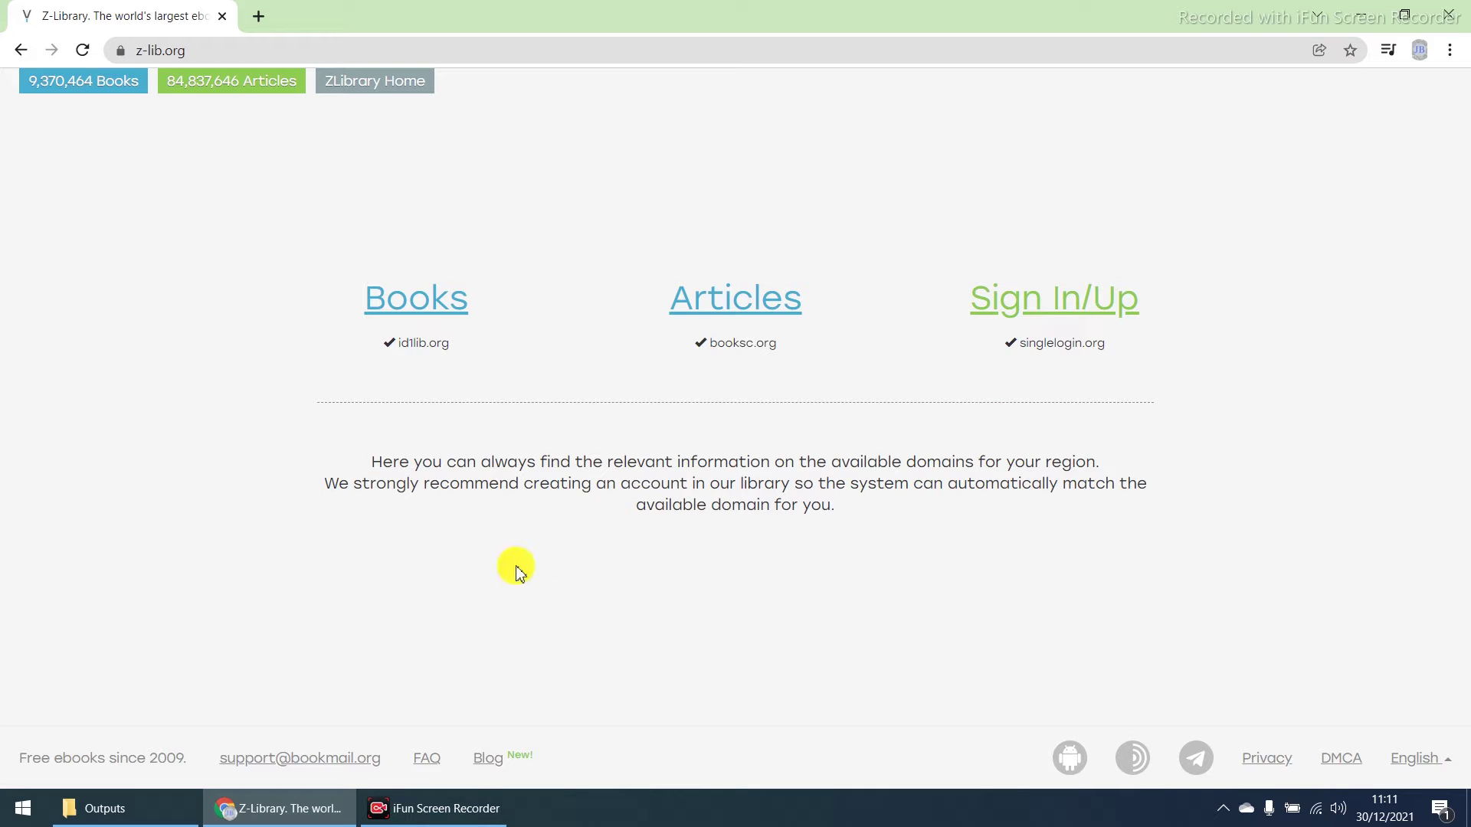
click(446, 318)
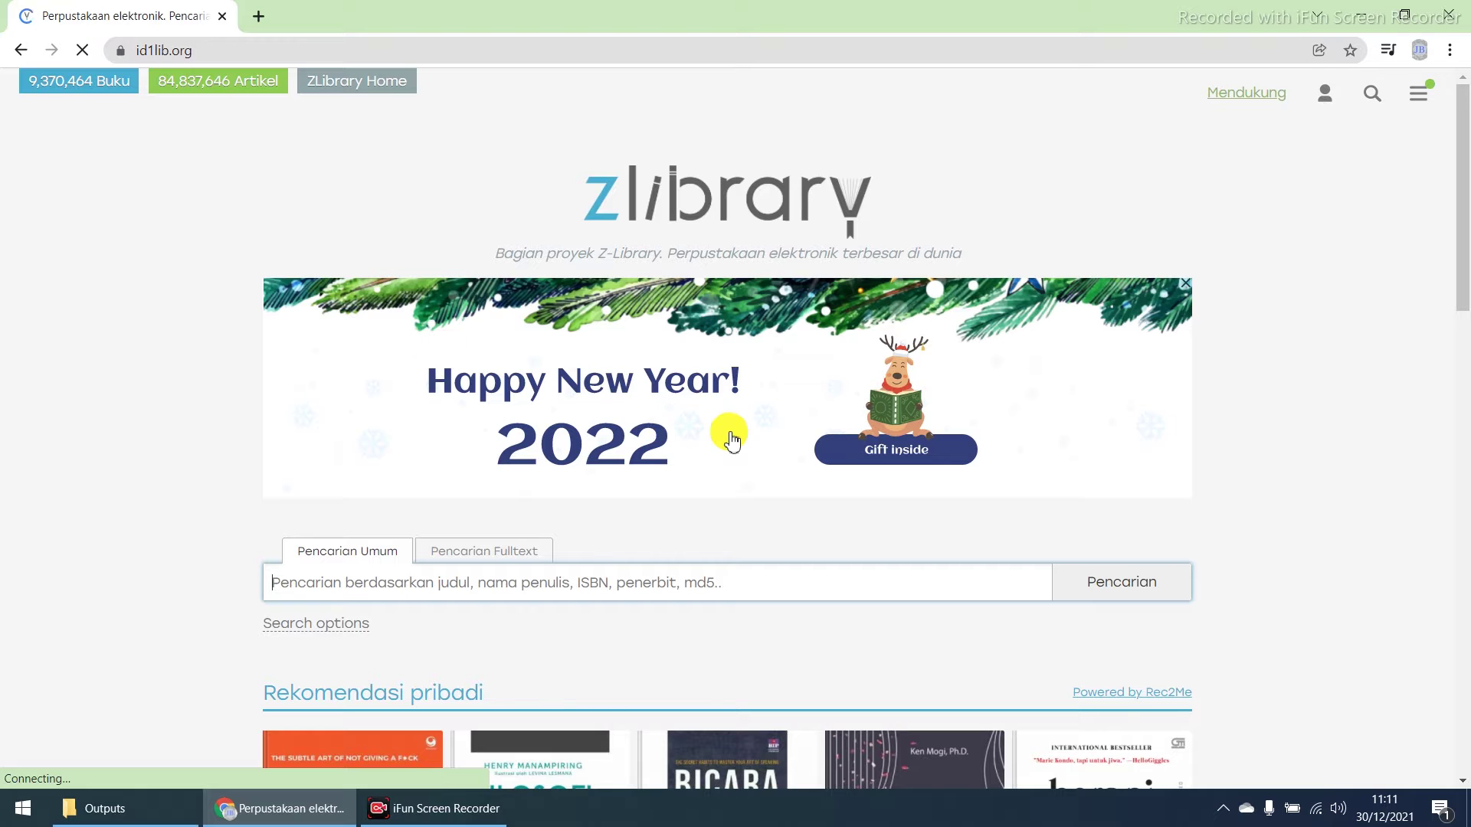
scroll(725, 430, down, 4)
scroll(729, 432, down, 5)
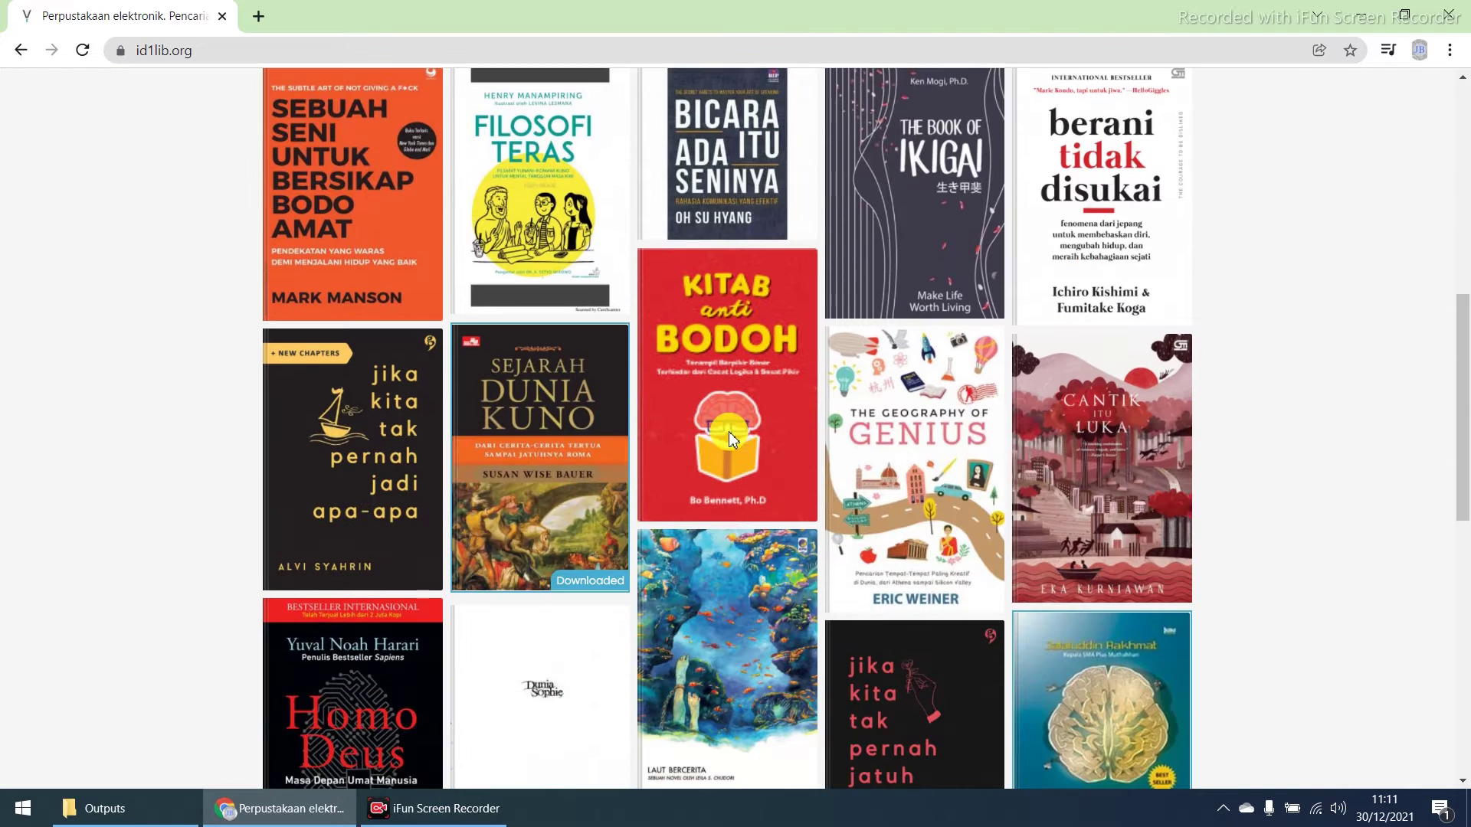
scroll(729, 433, down, 4)
scroll(730, 442, down, 2)
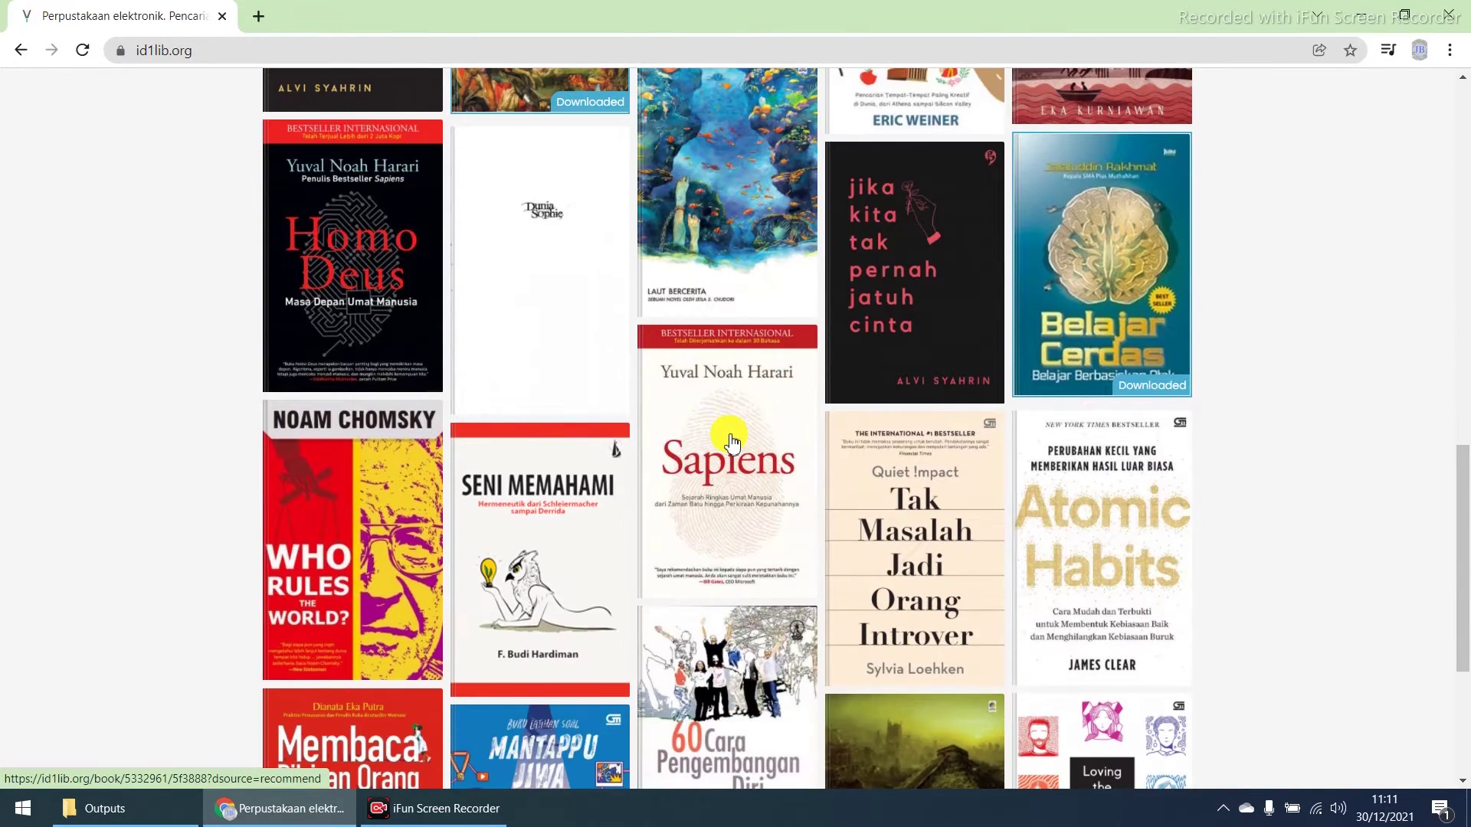
scroll(731, 442, down, 4)
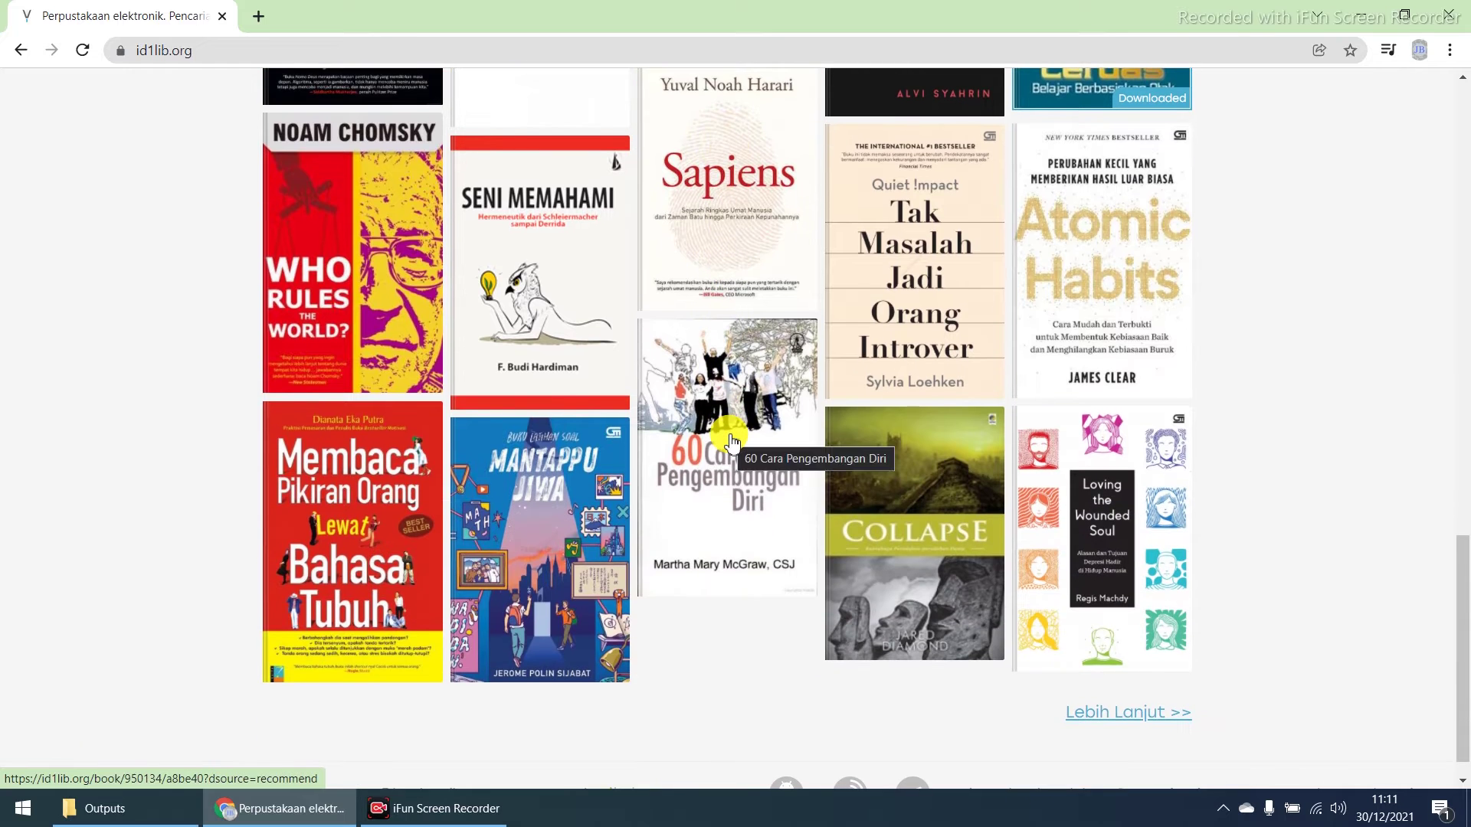
scroll(730, 442, up, 15)
scroll(759, 452, up, 5)
Search for 'ronggeng dukuh paruk' and open the first result.
click(691, 591)
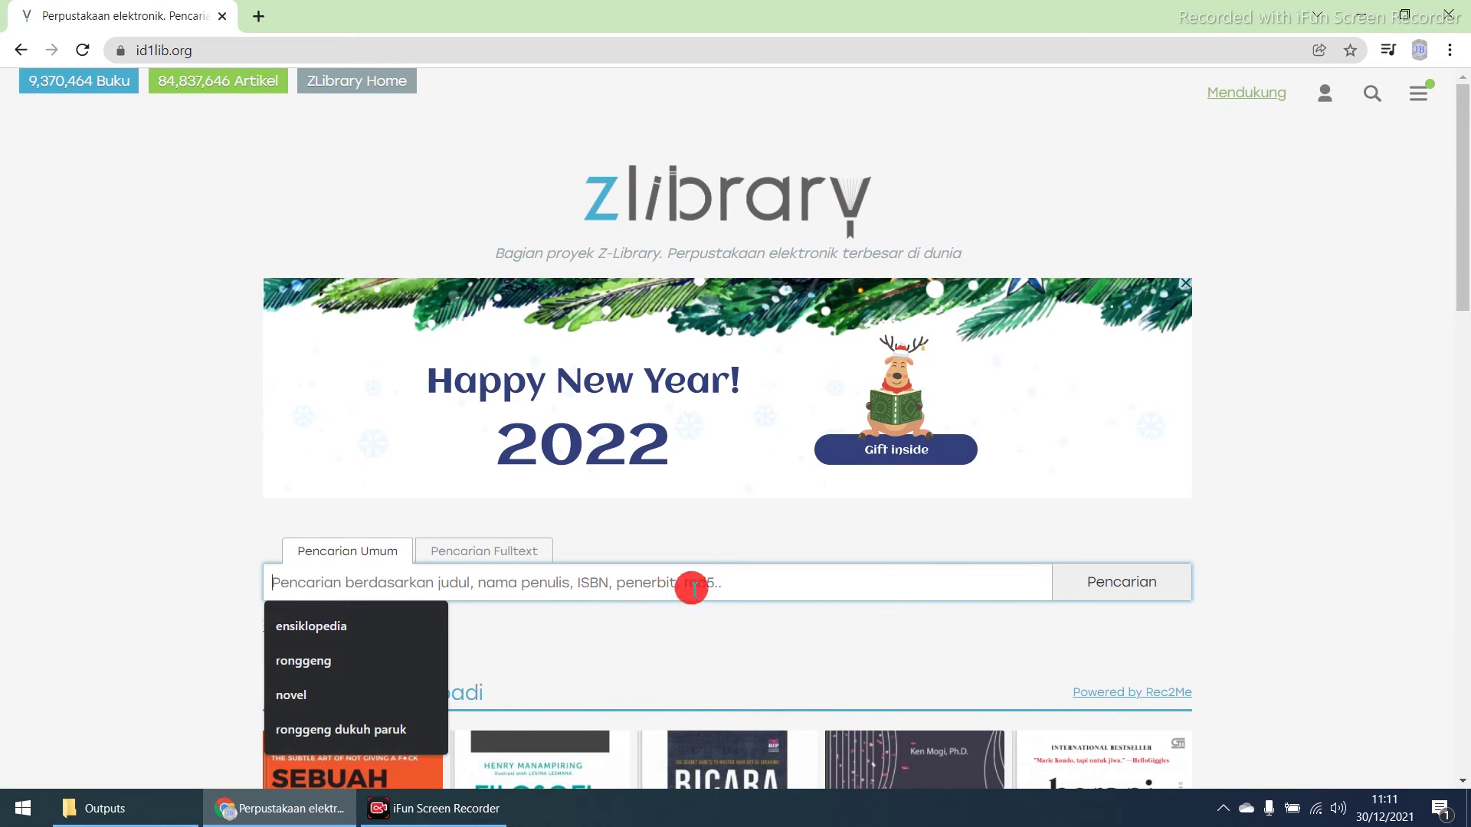
text(Ron)
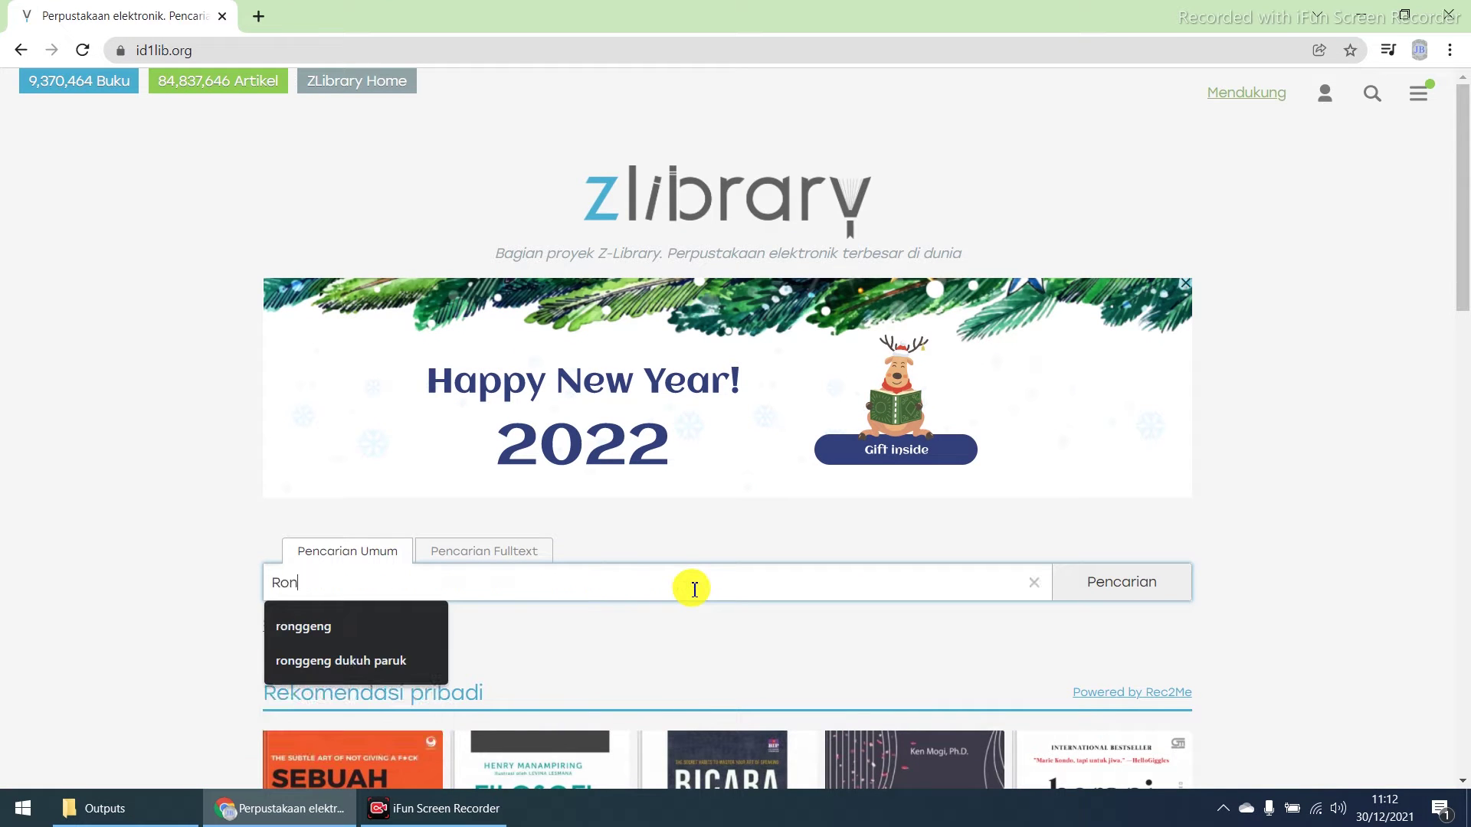
text(ggeng dukuh paruk)
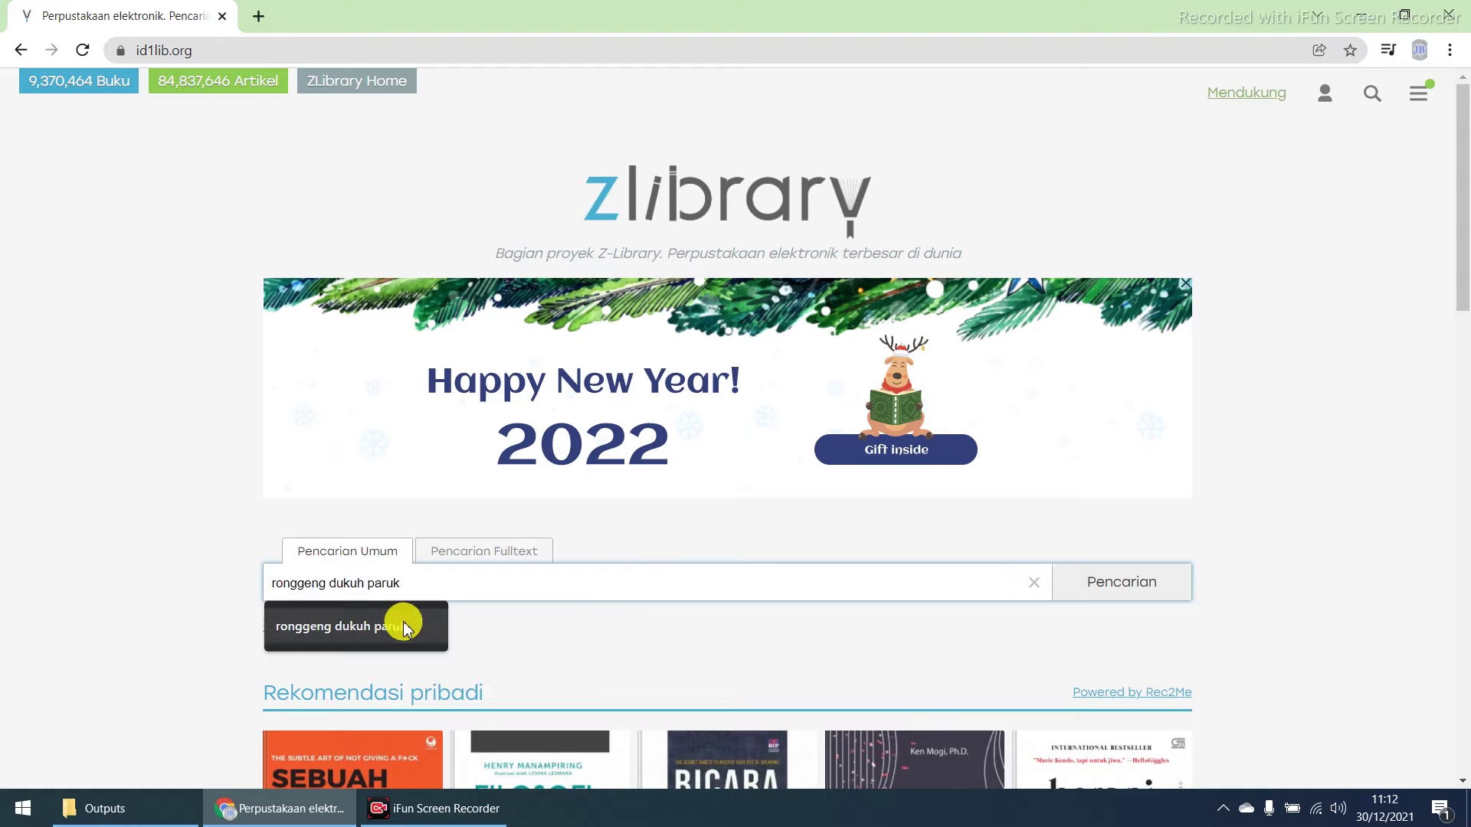
click(404, 622)
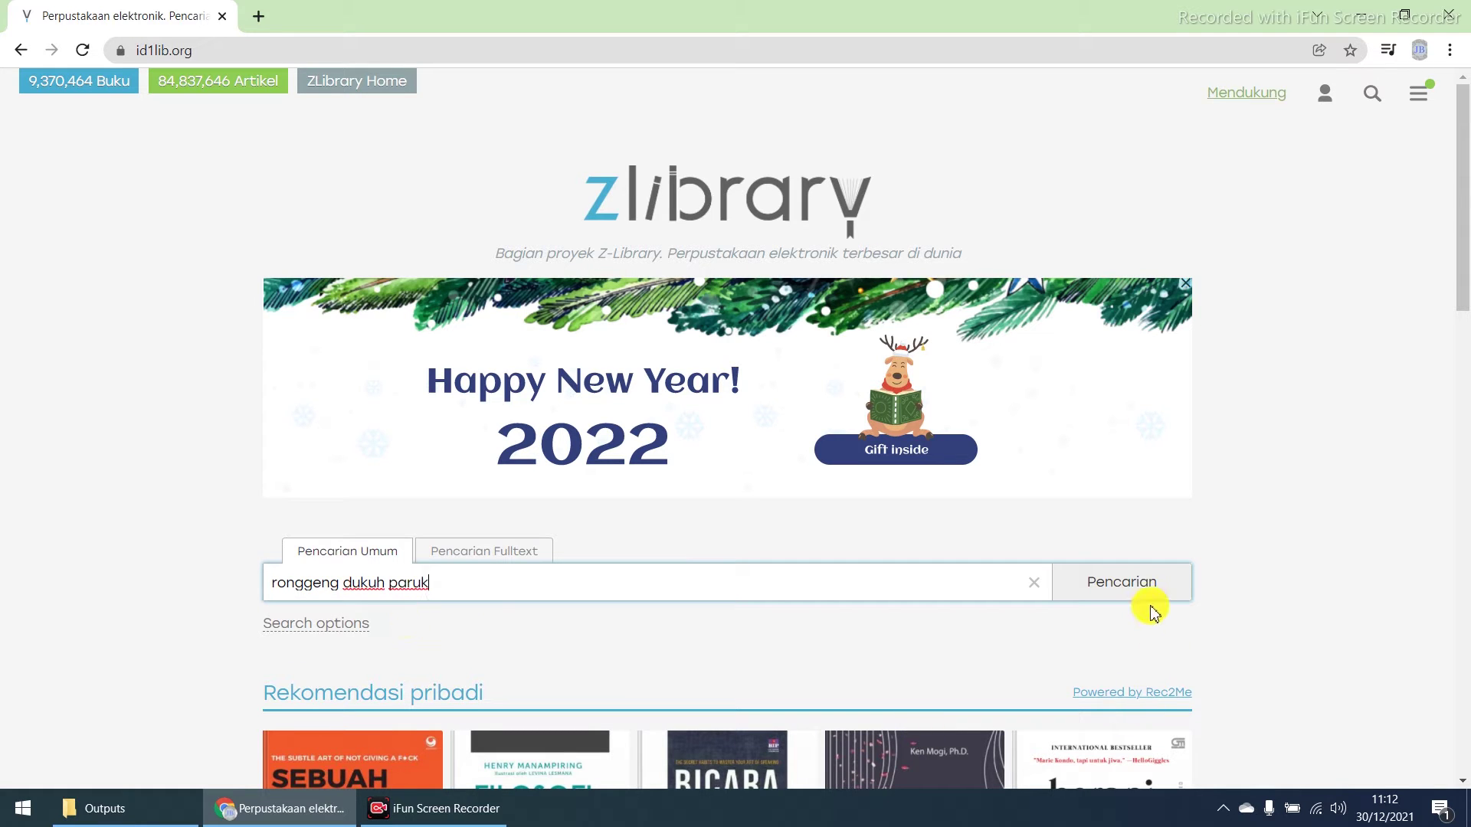
click(1176, 587)
scroll(1251, 565, down, 3)
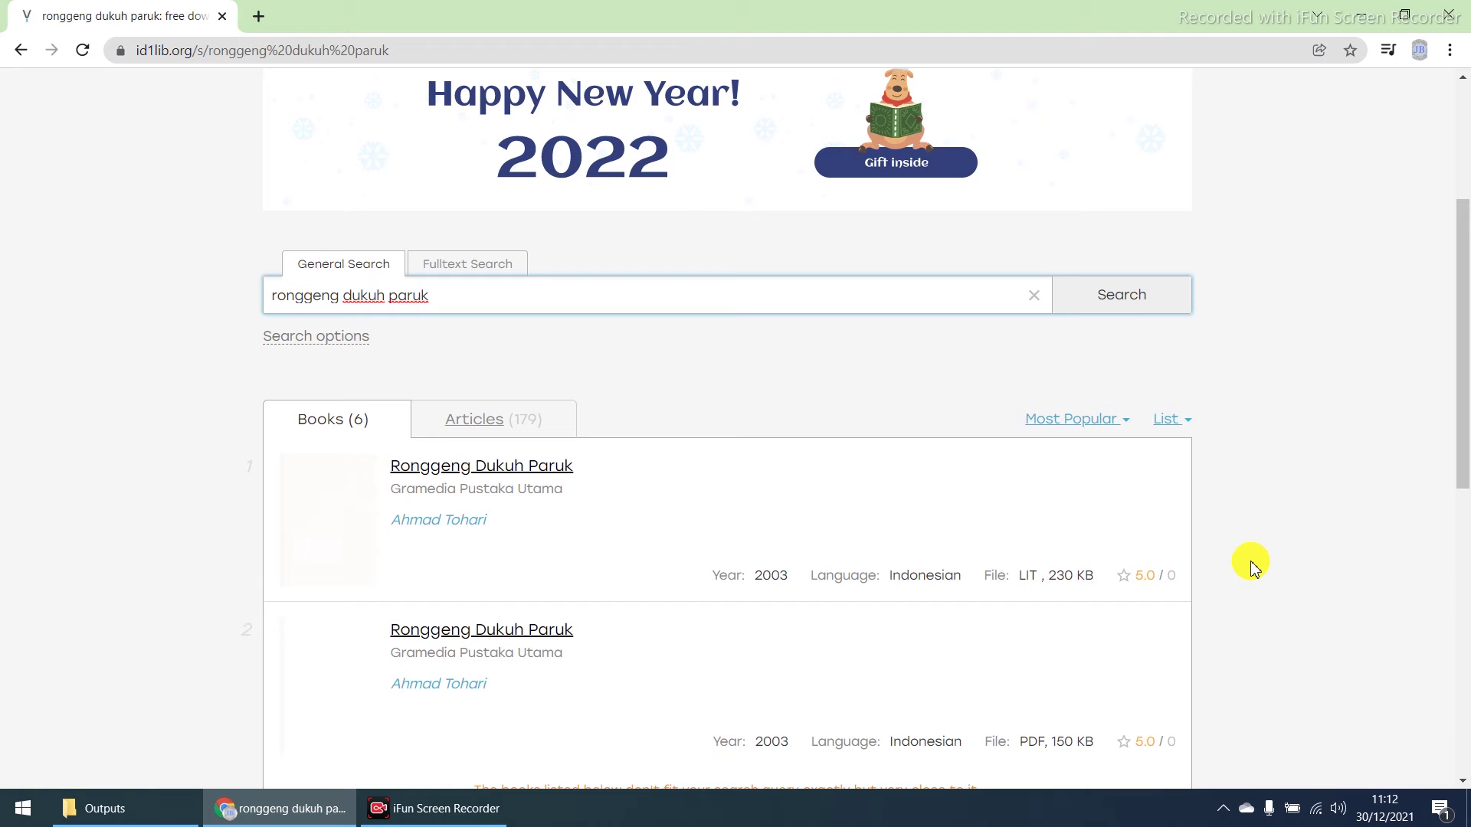
click(492, 469)
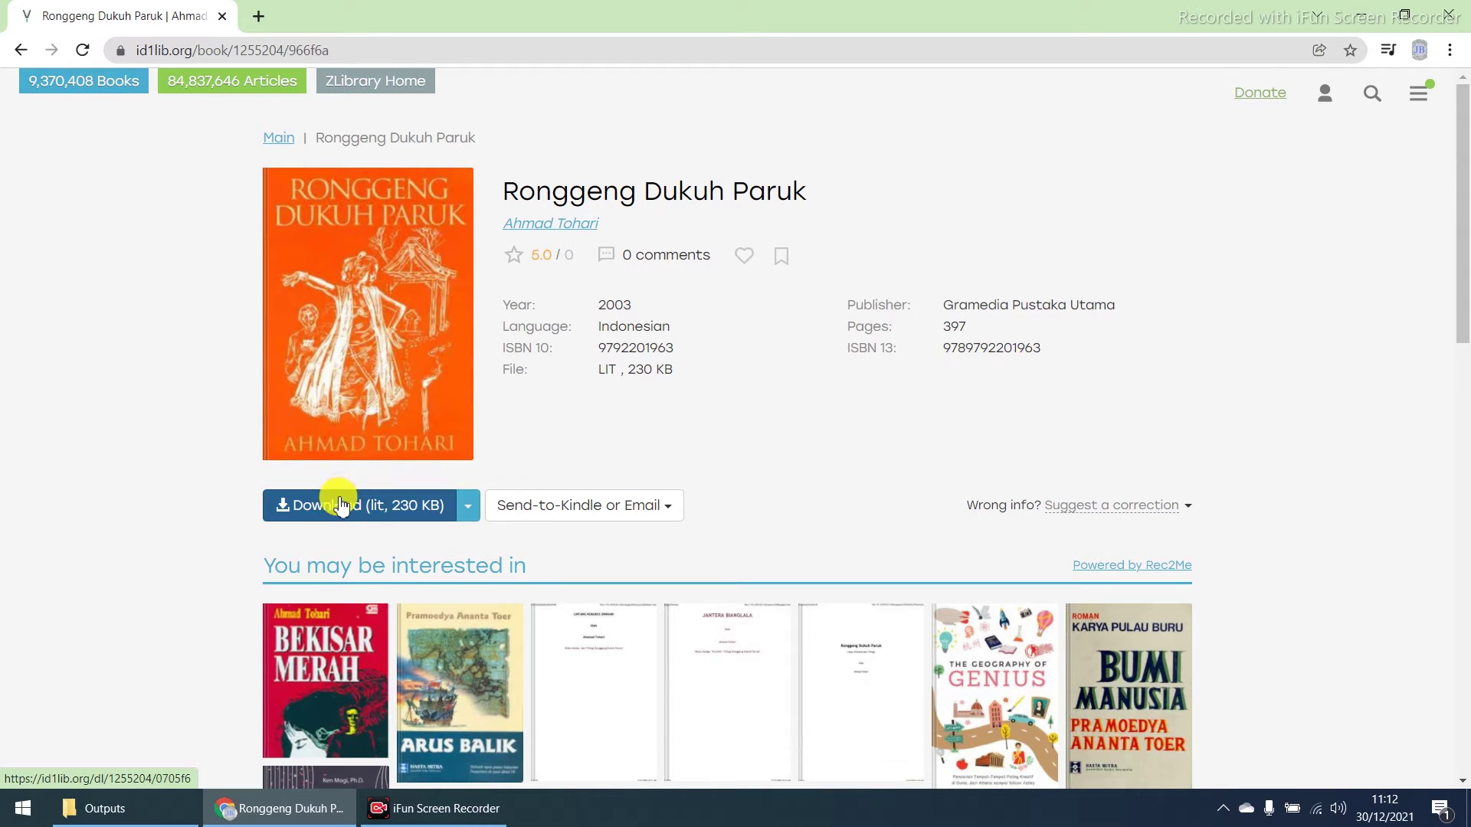
Convert the book to PDF and download the PDF file.
click(470, 510)
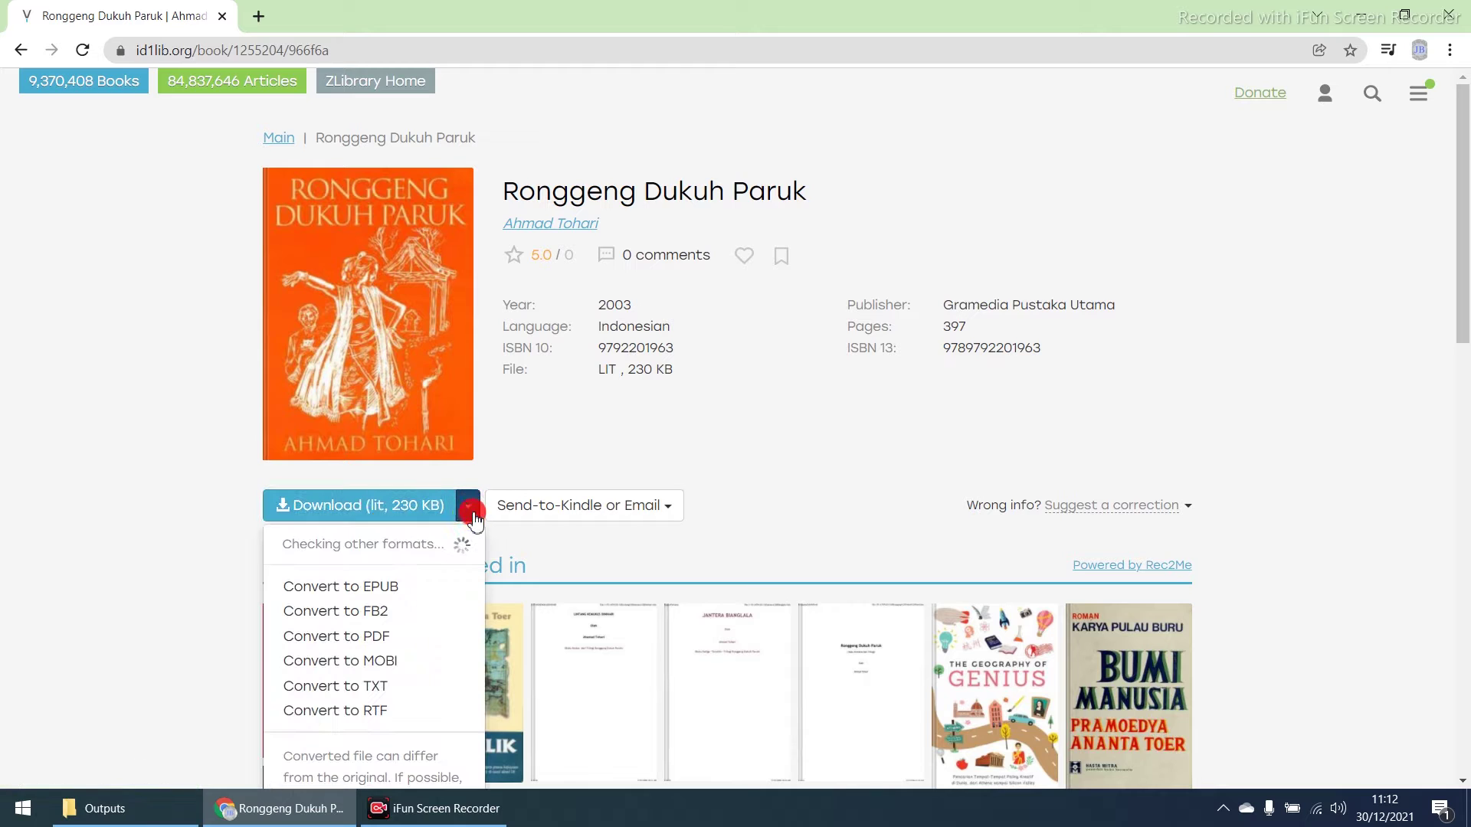
click(357, 635)
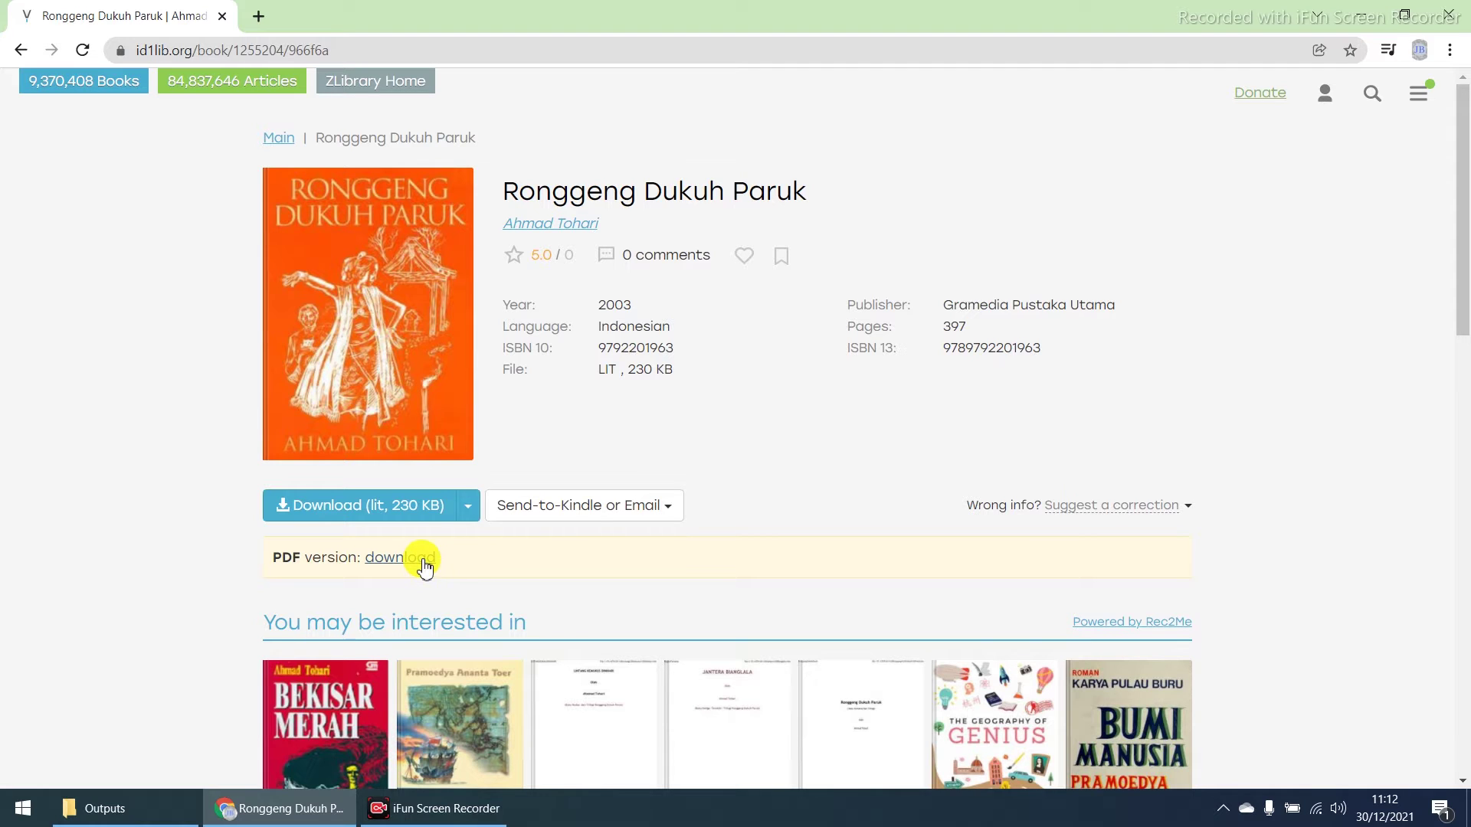
click(421, 561)
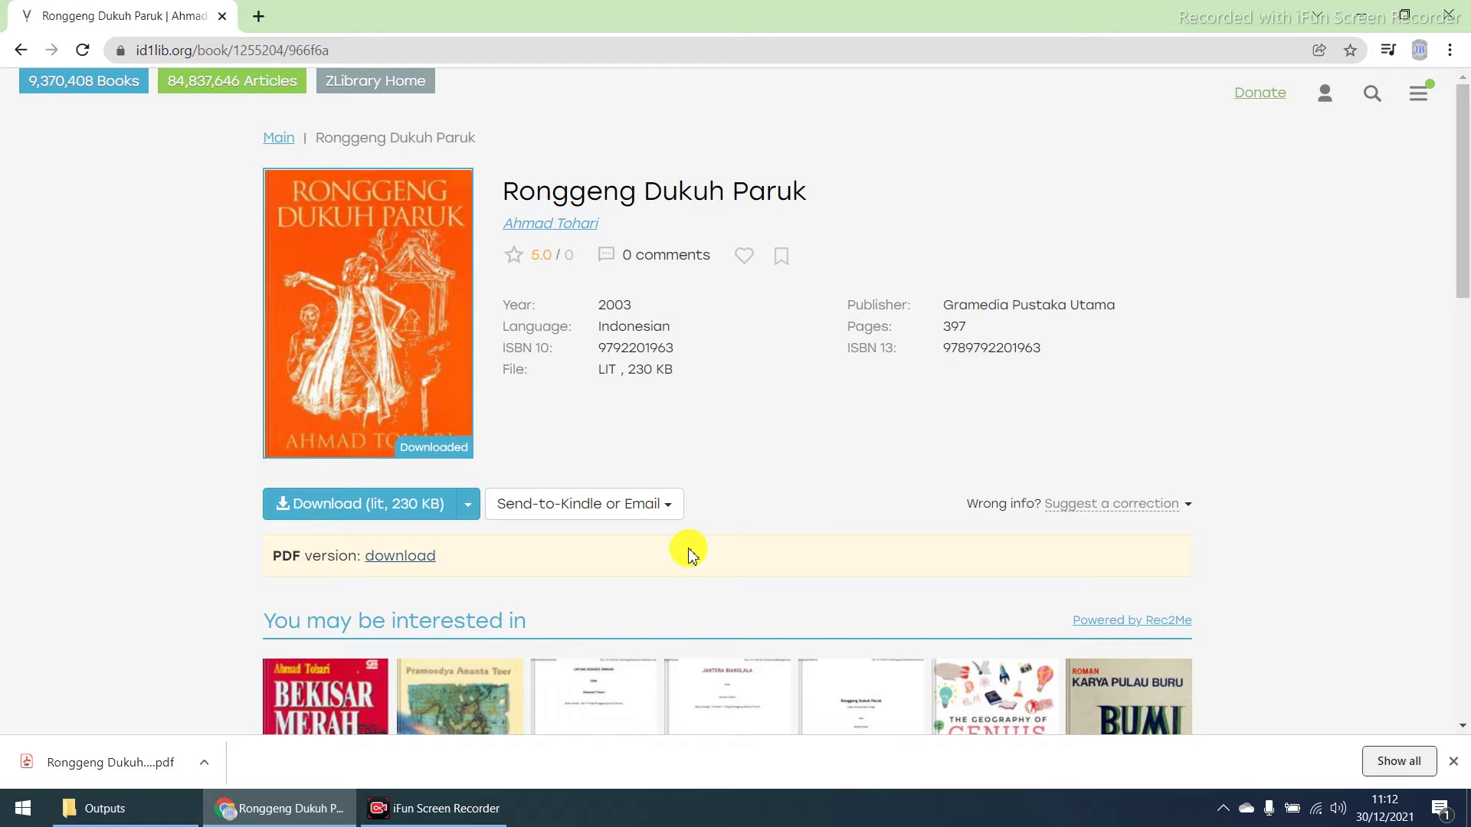
In a new Chrome tab, launch Google Drive from the Google apps grid.
click(1293, 776)
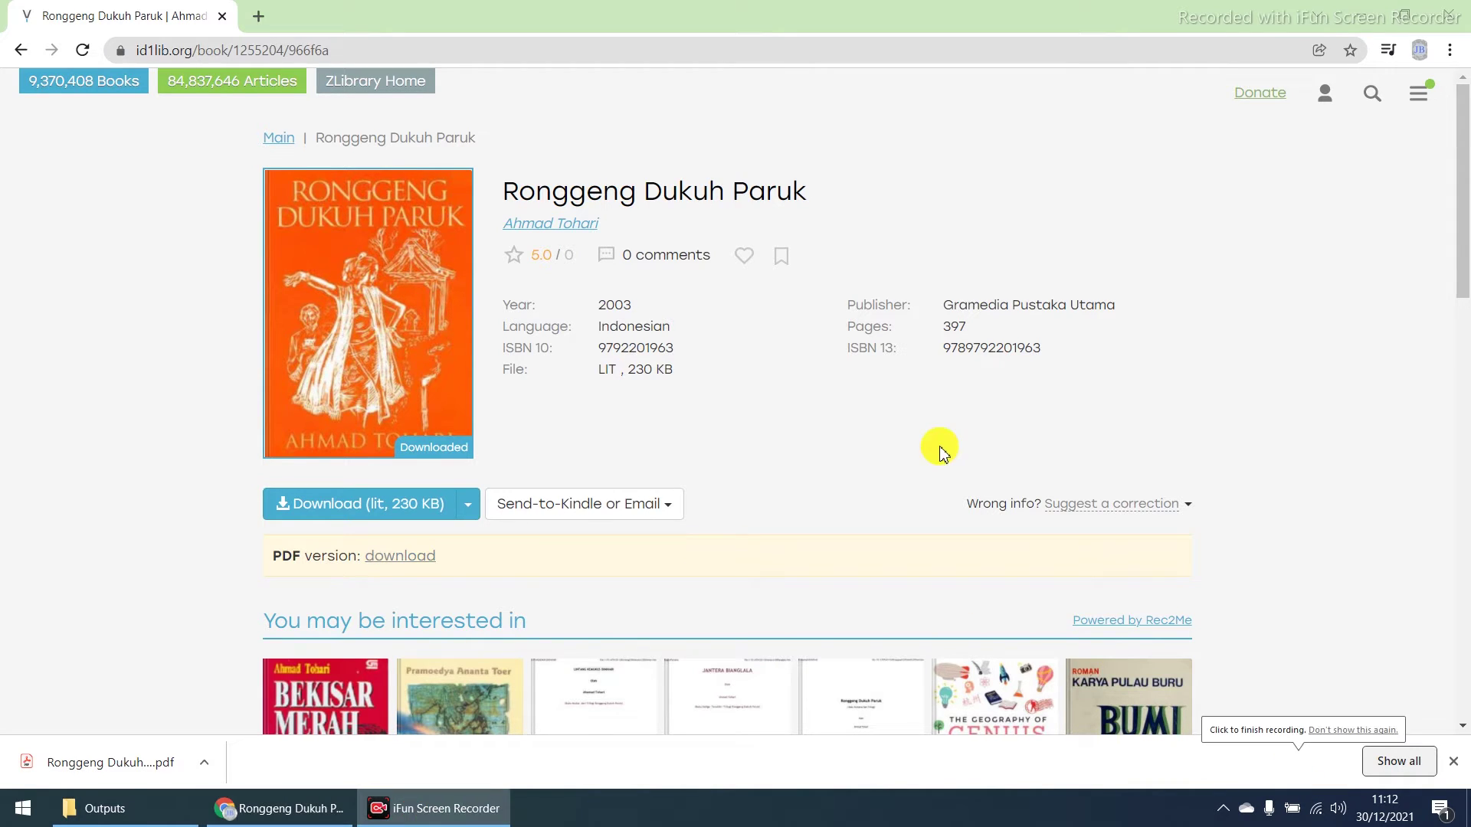
click(257, 25)
click(257, 24)
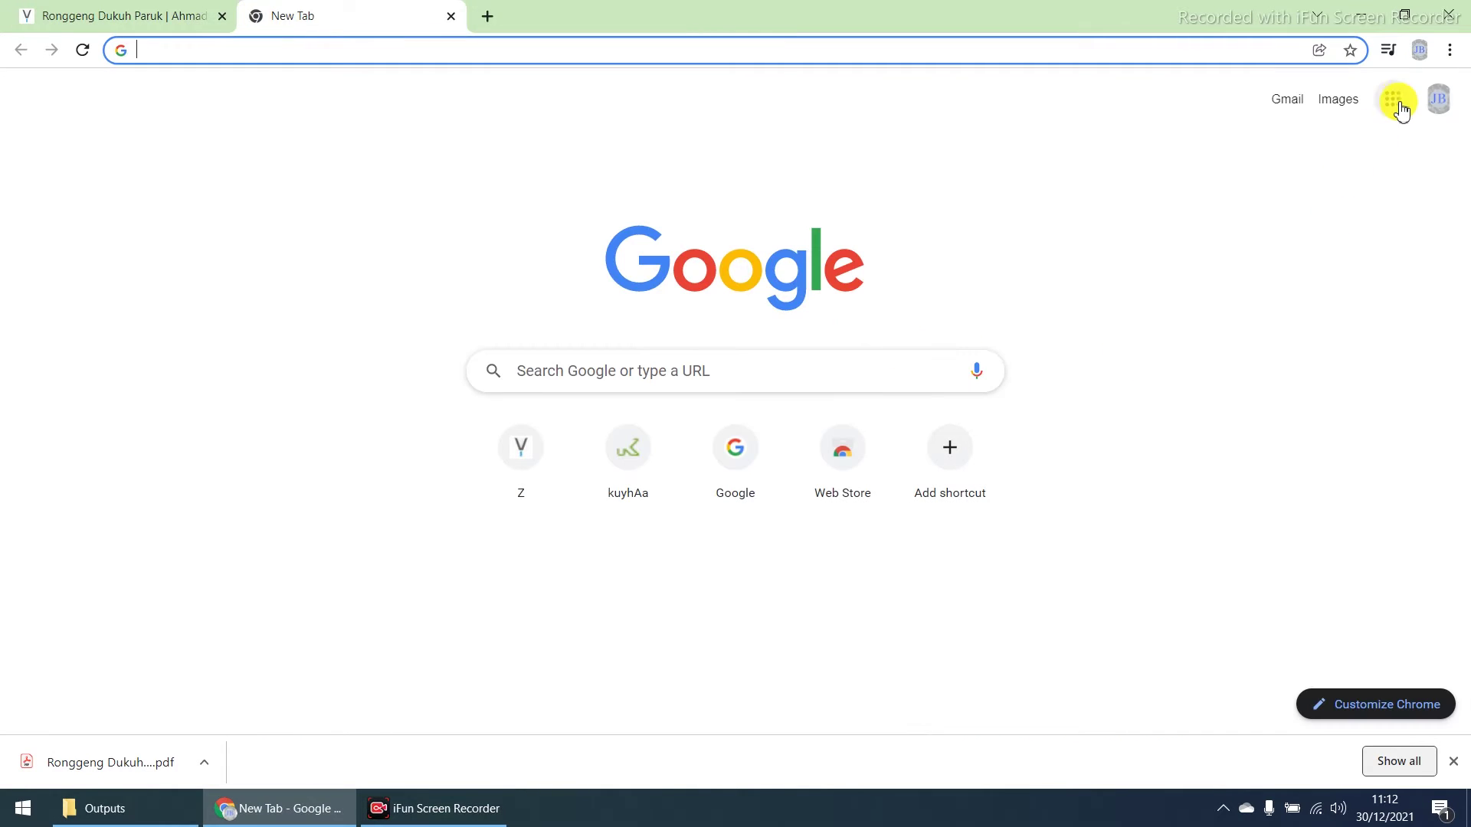
click(1403, 102)
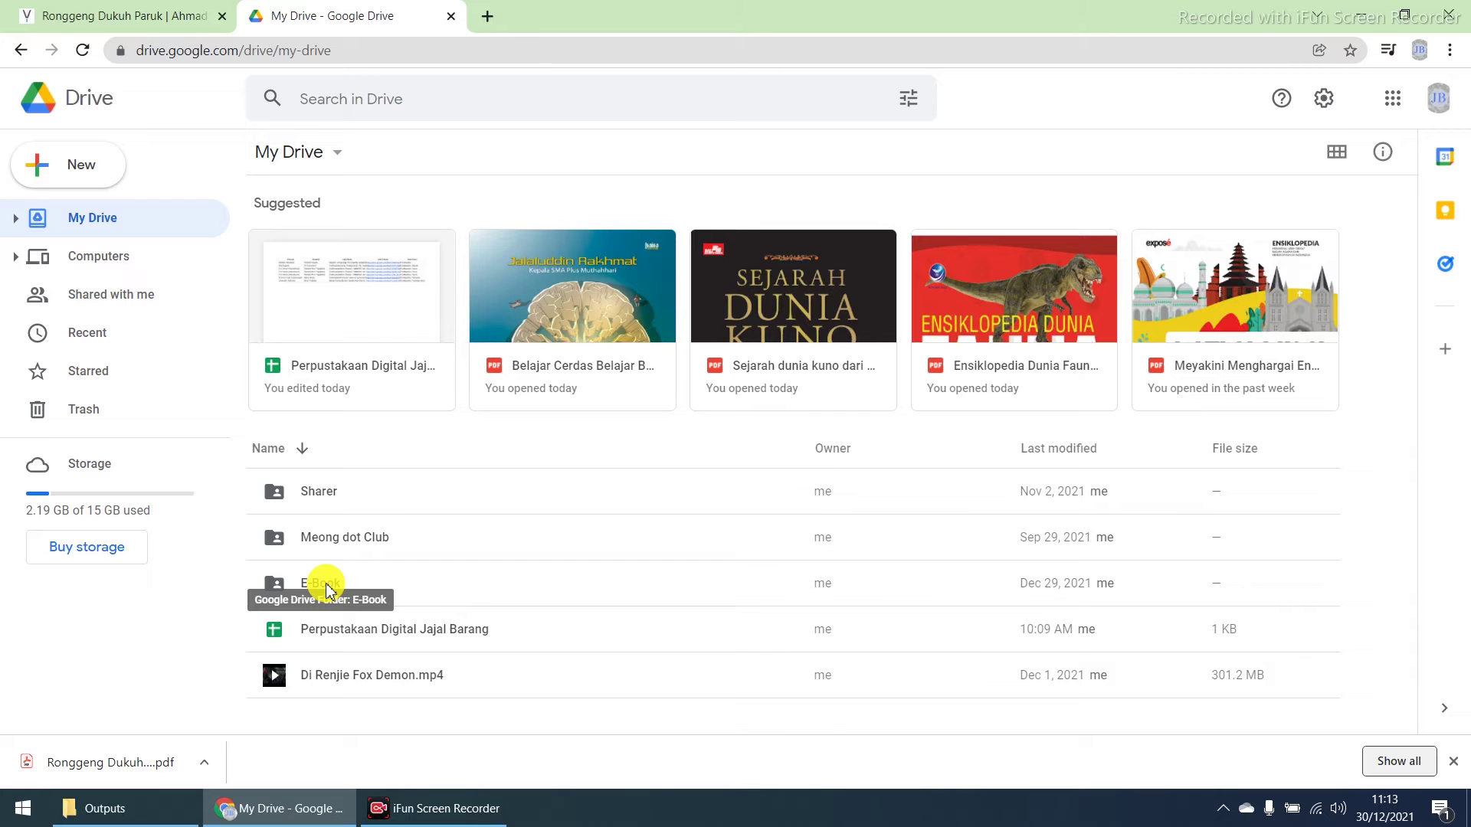
Open the E-Book folder and drag the Ronggeng Dukuh Paruk PDF from DONLOT into it.
double_click(325, 589)
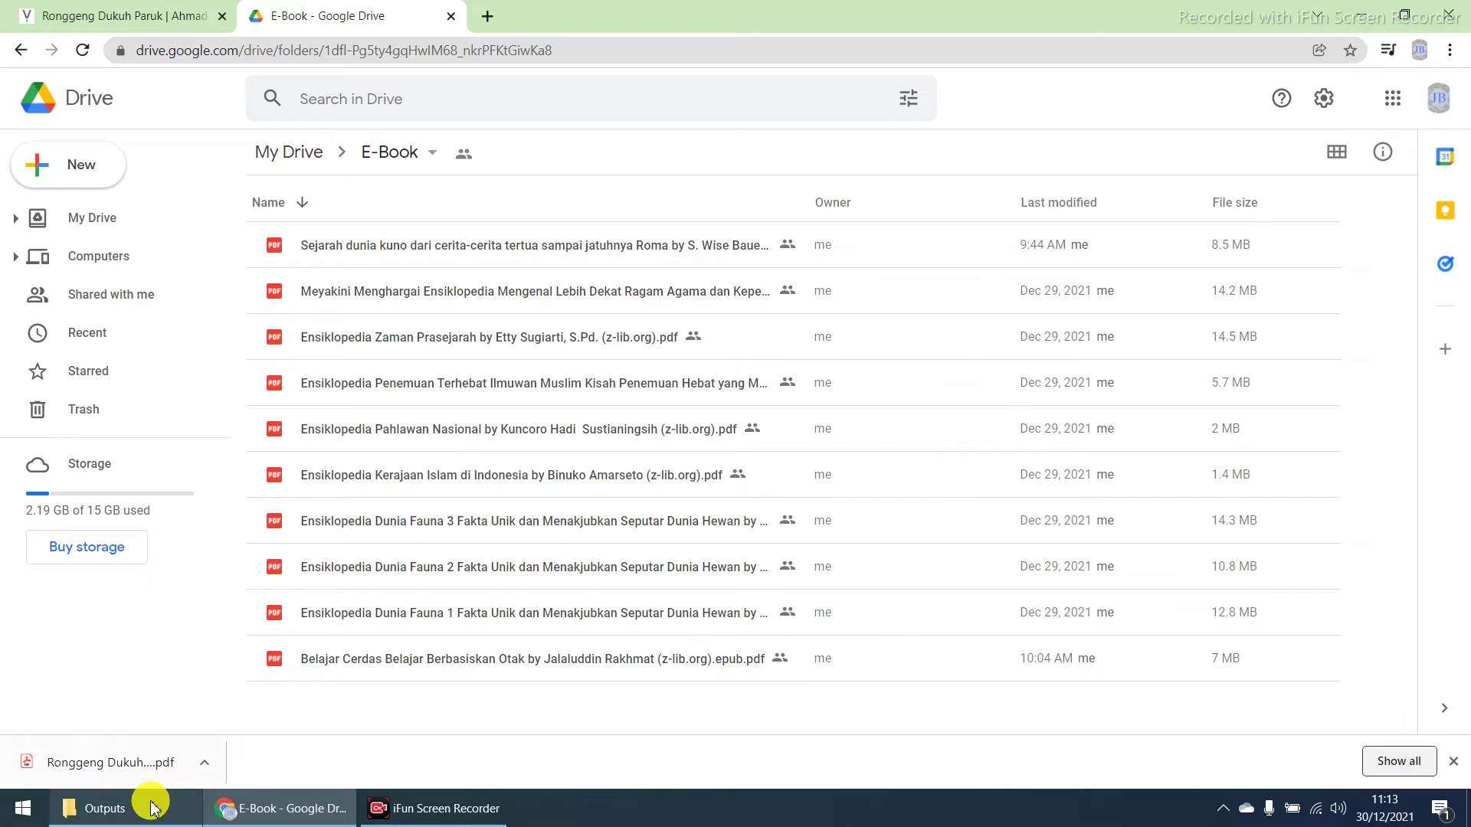
mouse_move(96, 807)
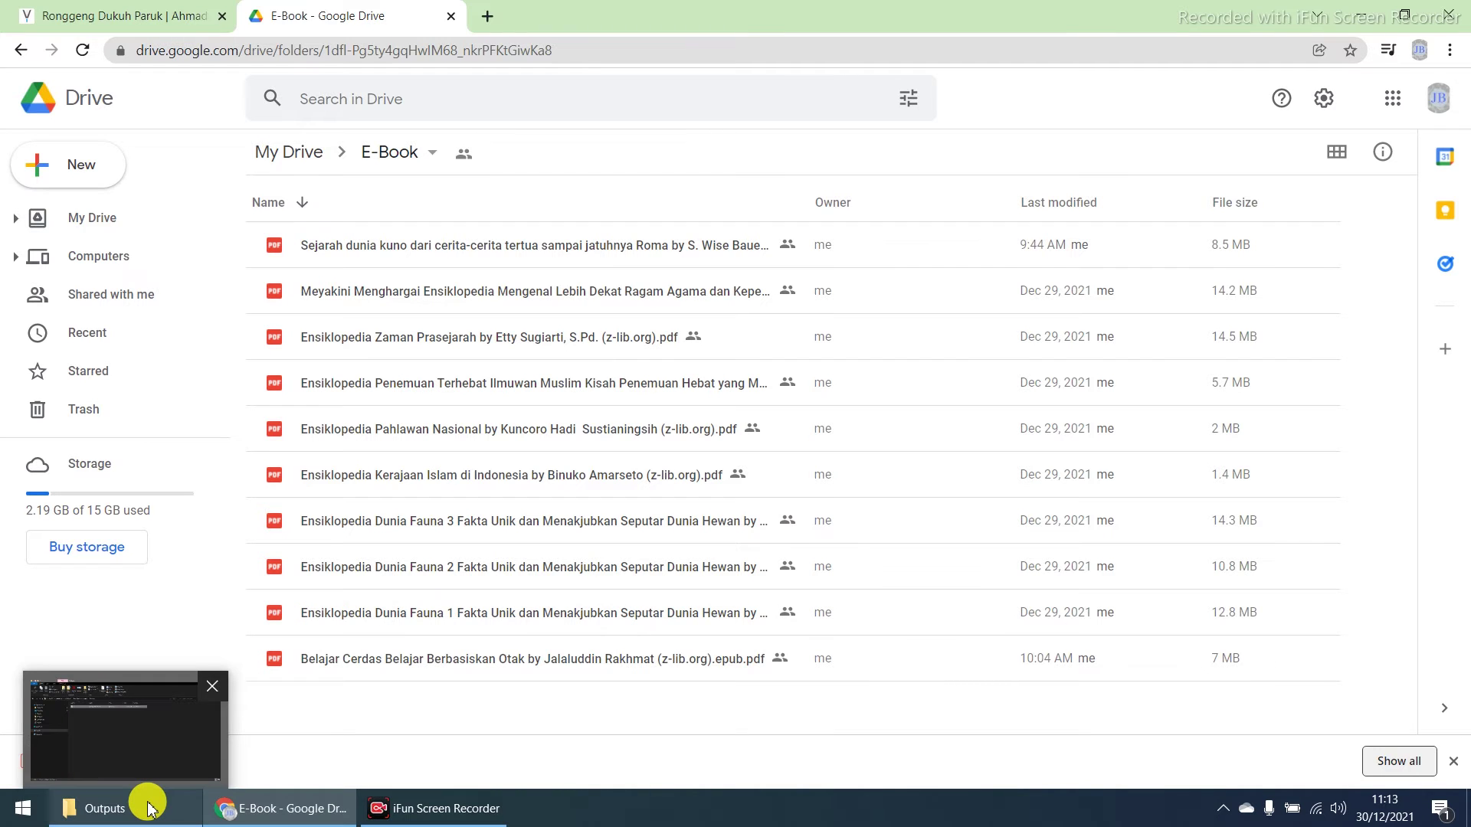
click(150, 808)
click(119, 230)
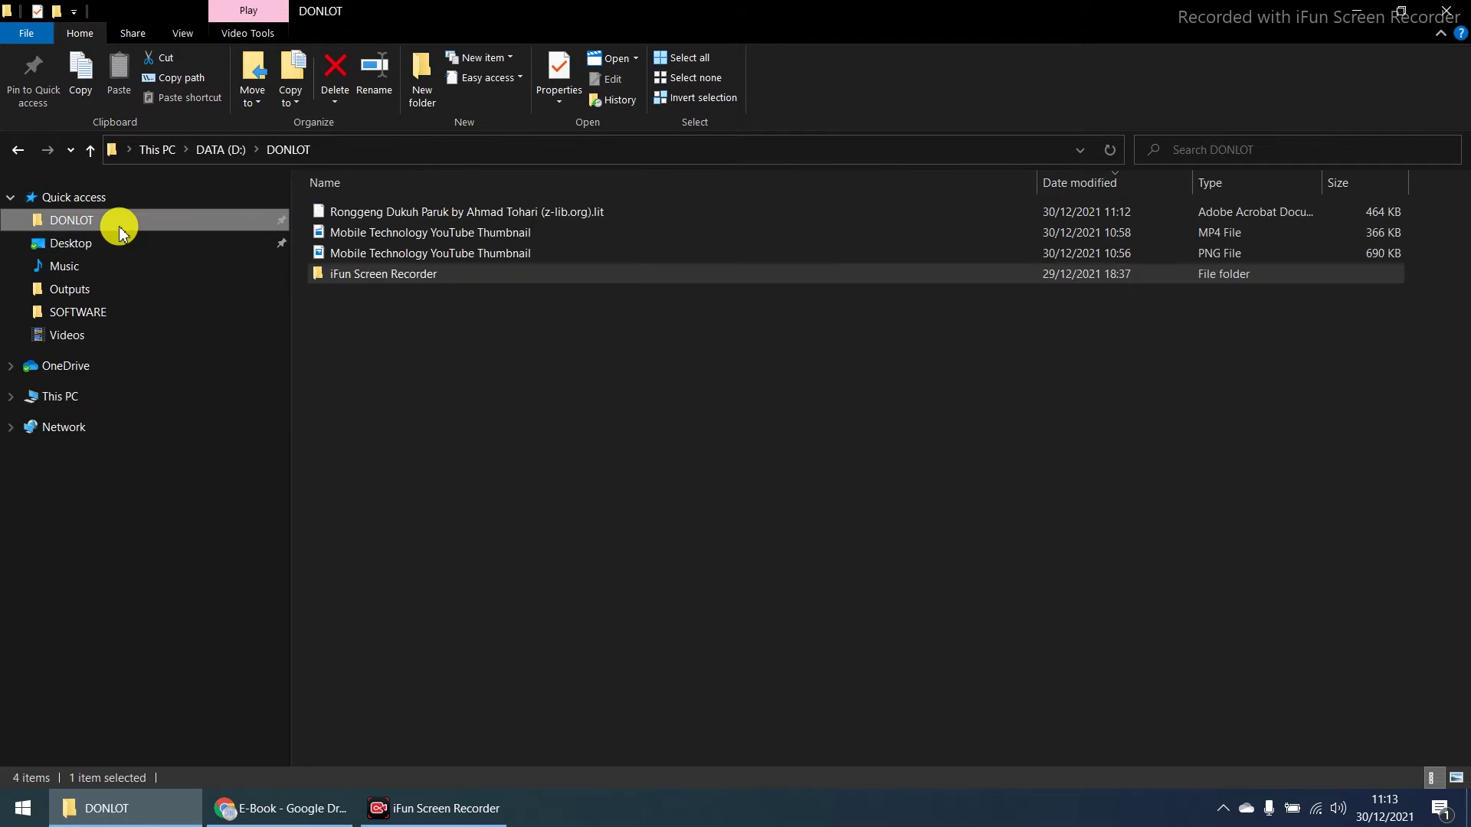
click(1401, 11)
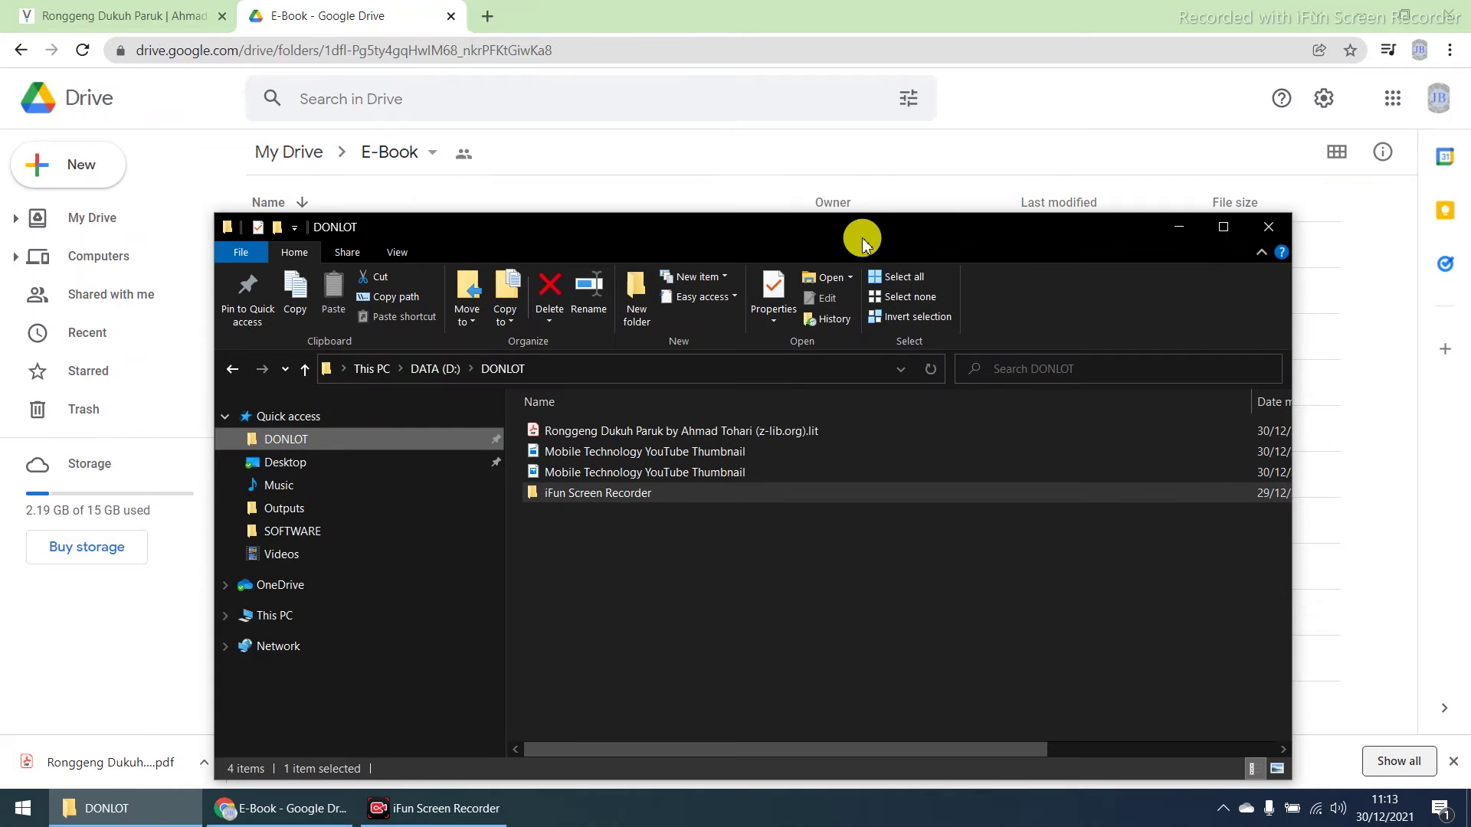
drag(864, 242, 1364, 205)
click(1287, 399)
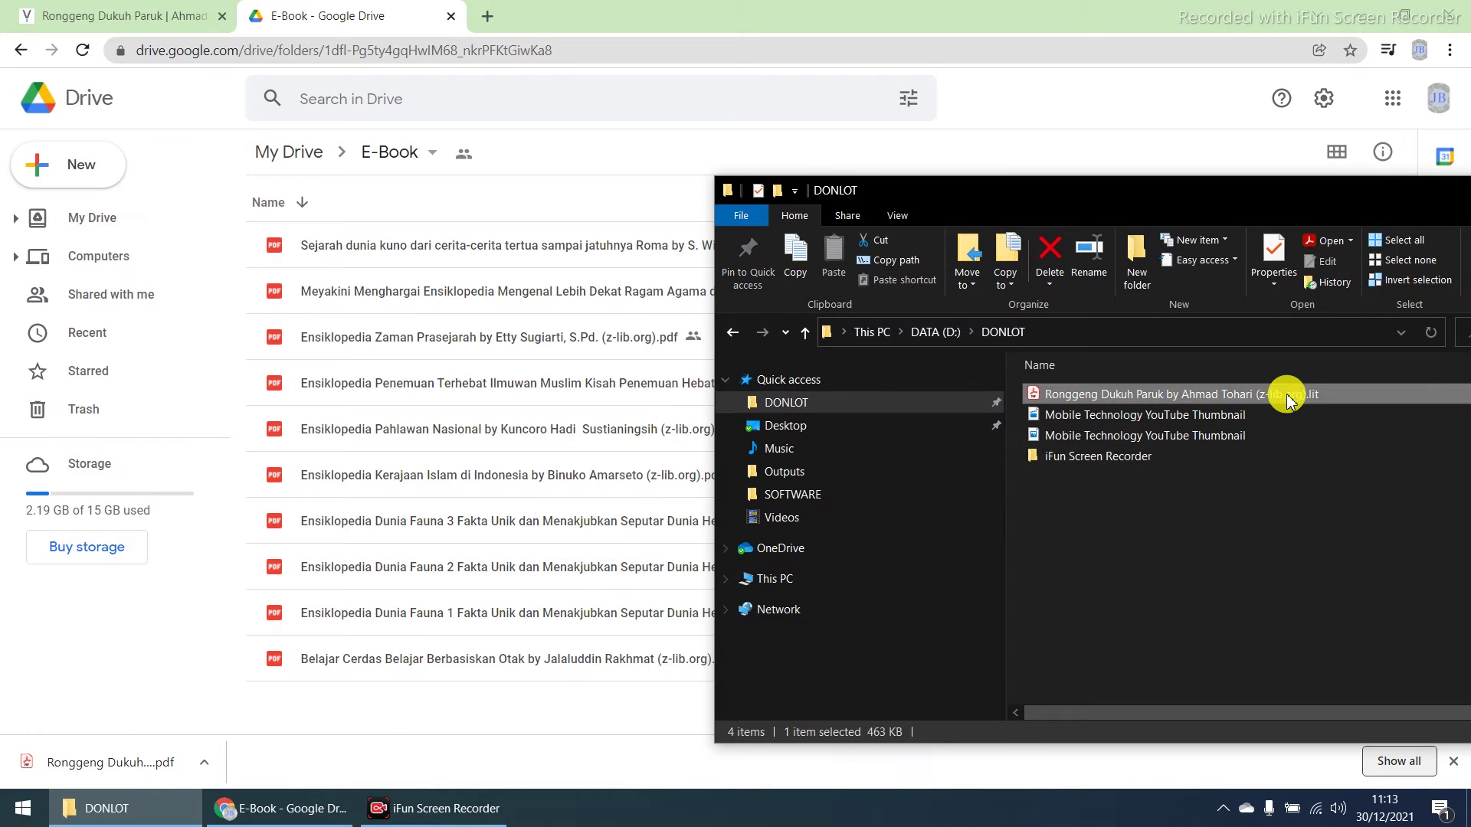
drag(1287, 398, 502, 690)
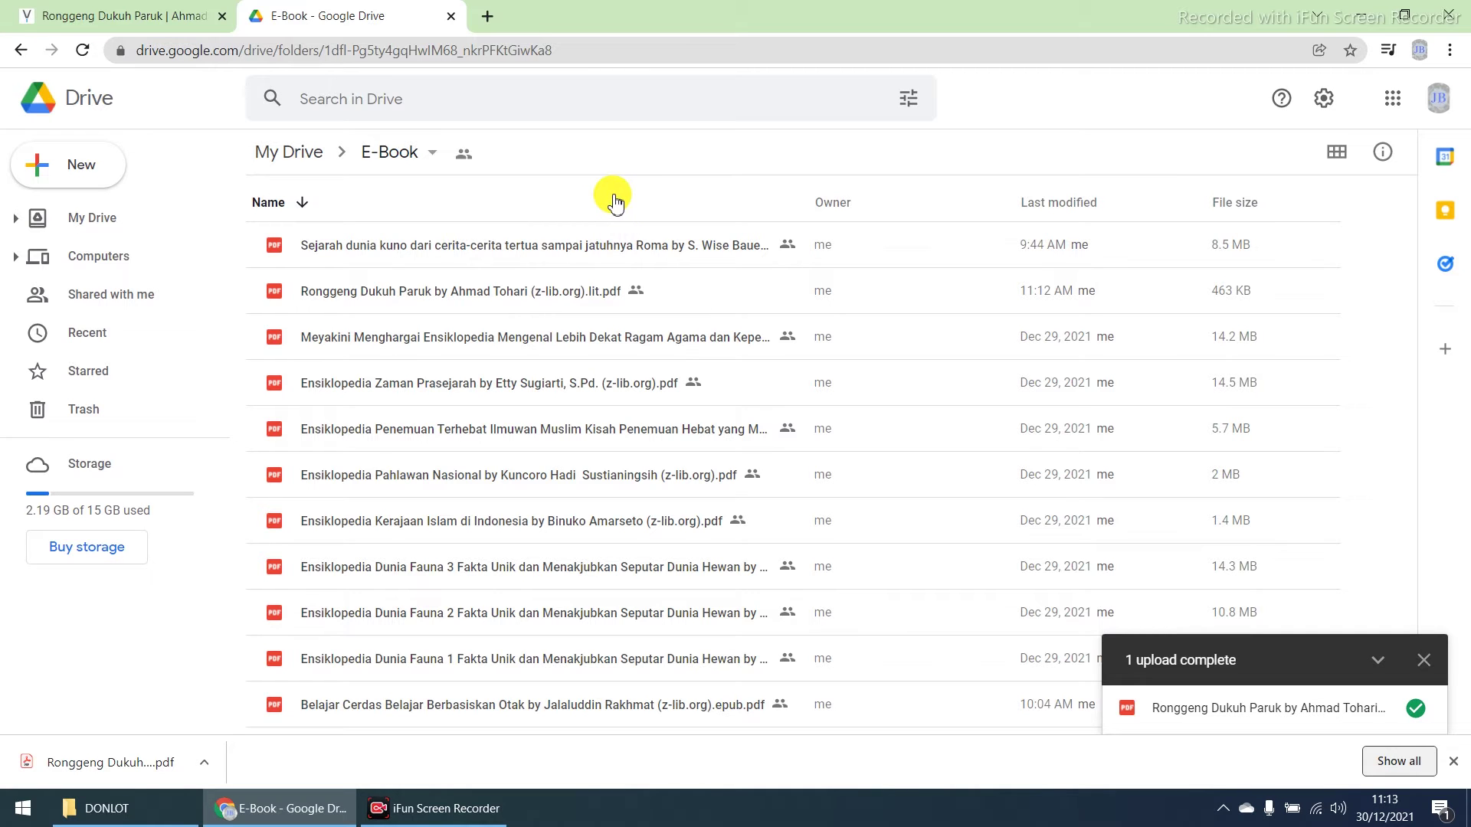
click(419, 157)
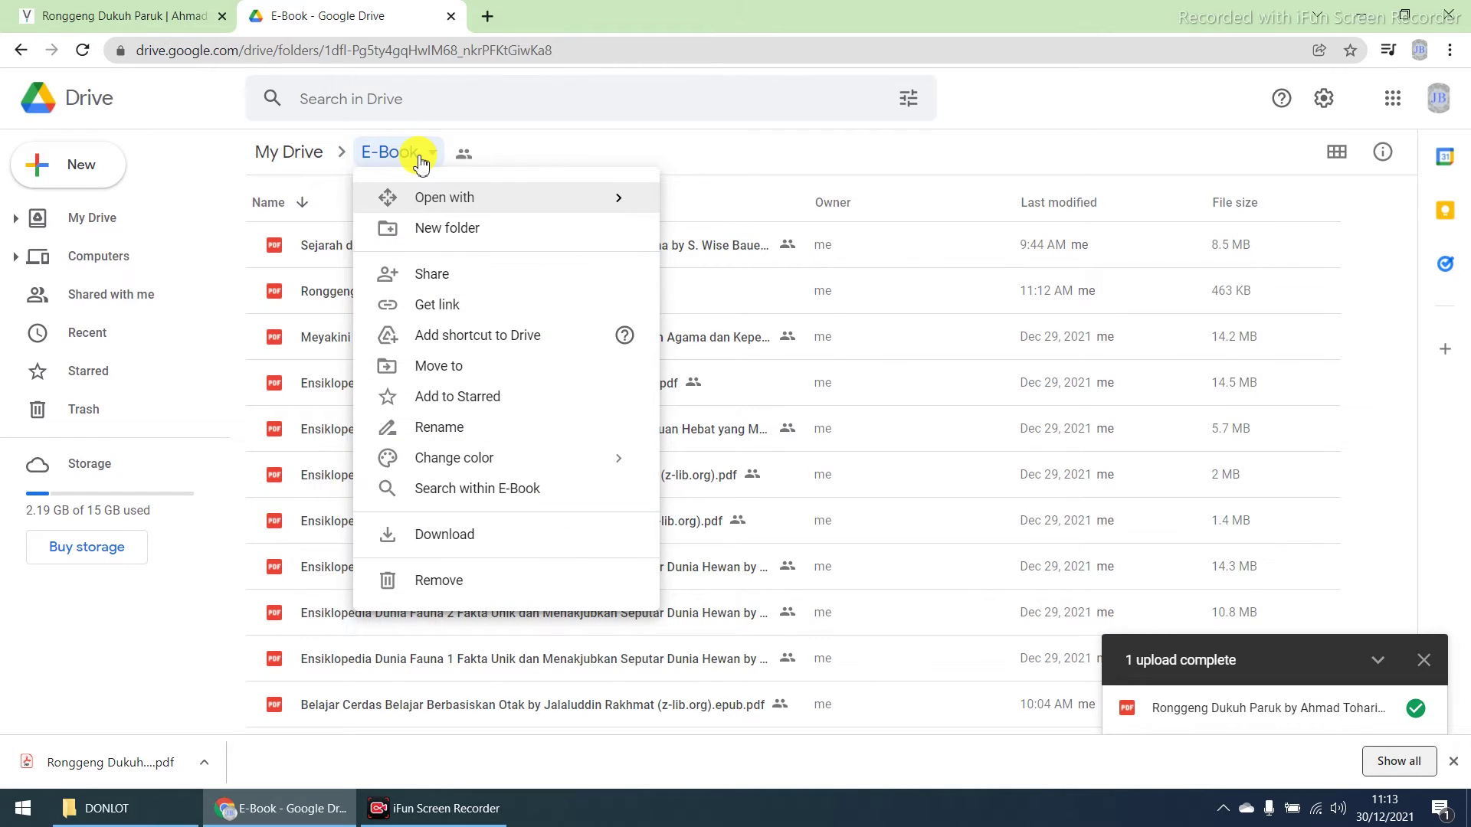
click(455, 274)
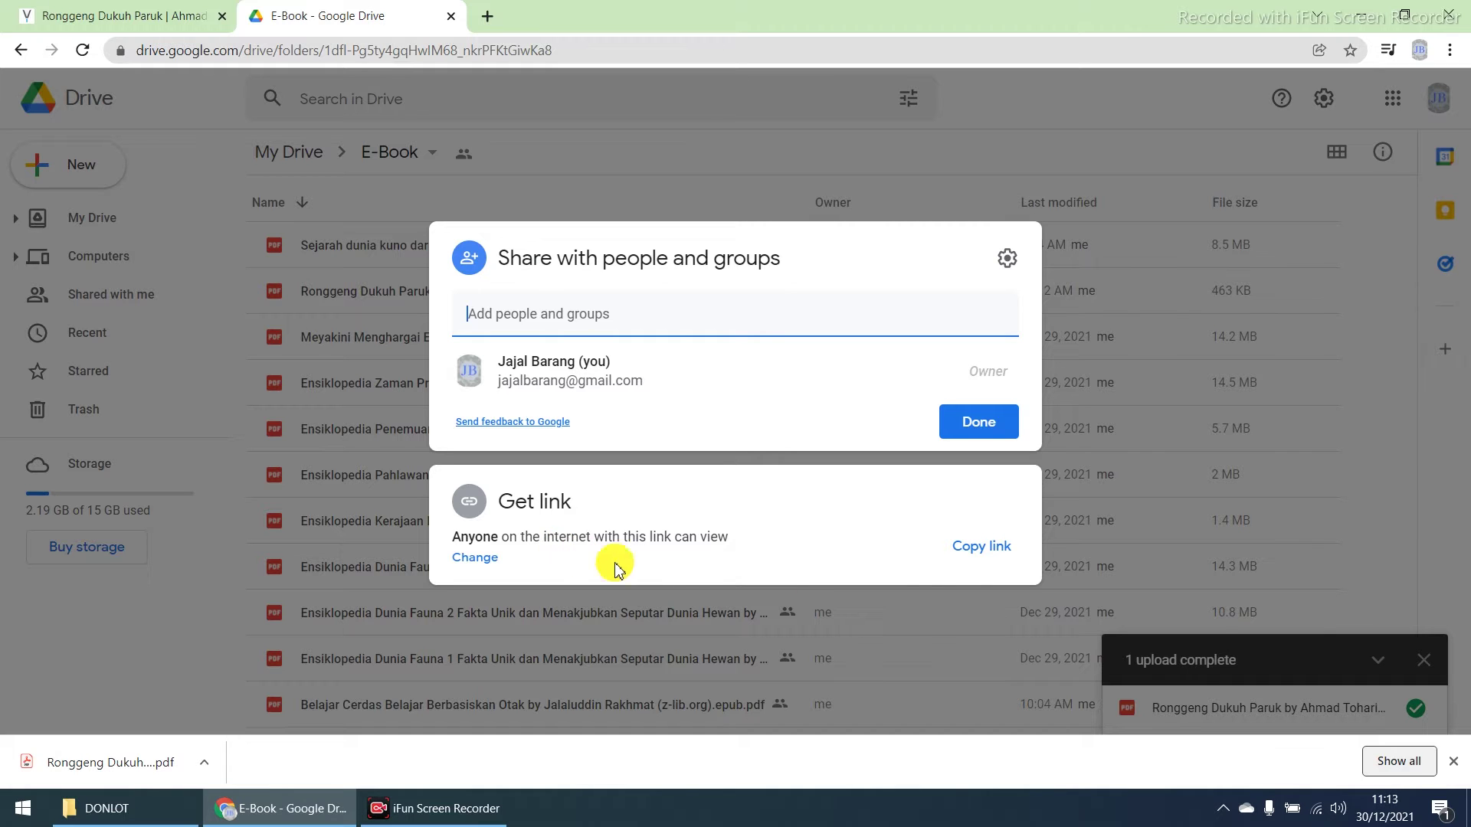
click(980, 423)
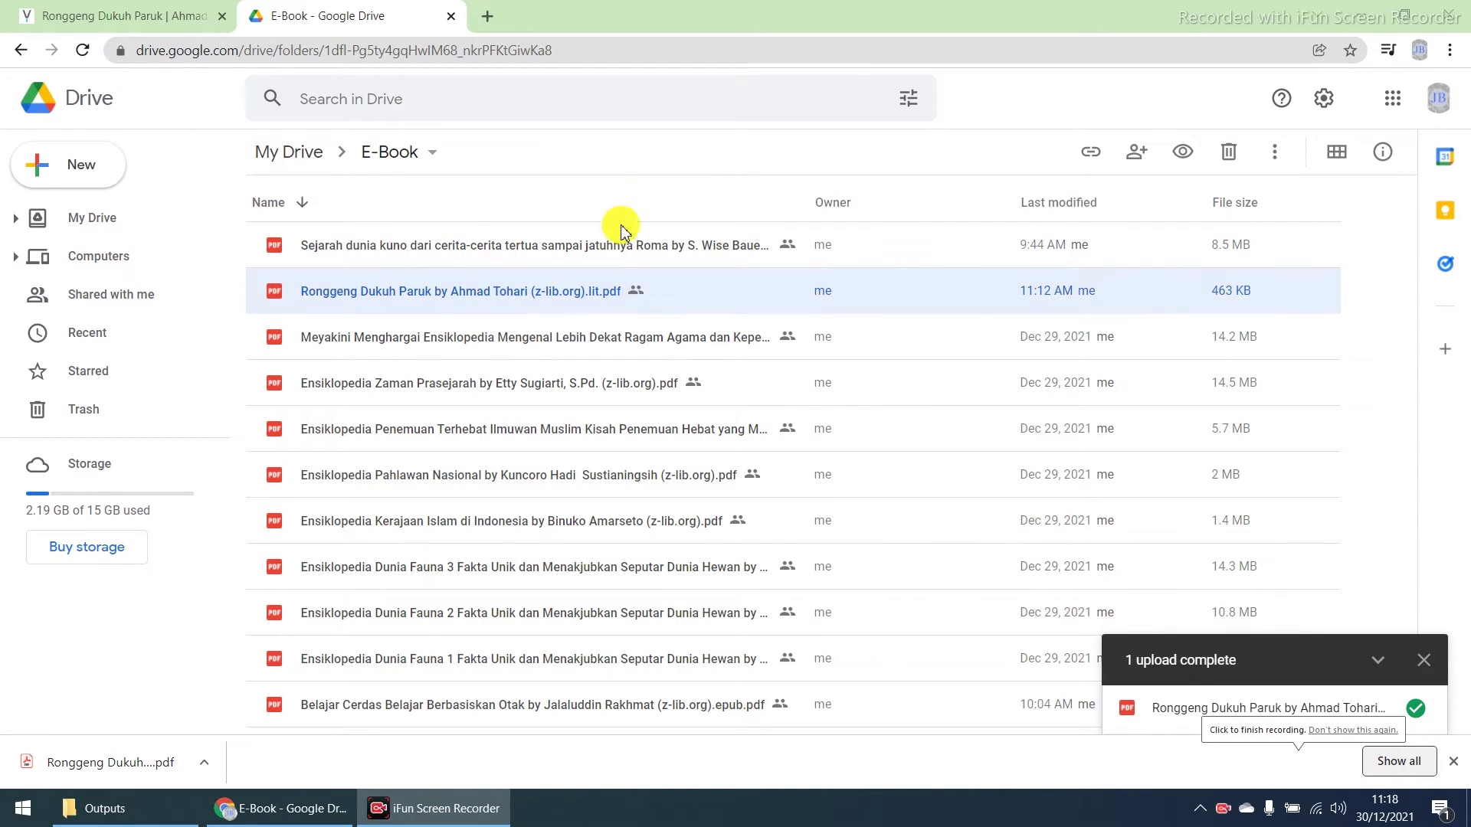
Open the Perpustakaan Digital Jajal Barang spreadsheet from Google apps and select the empty row 9.
click(487, 16)
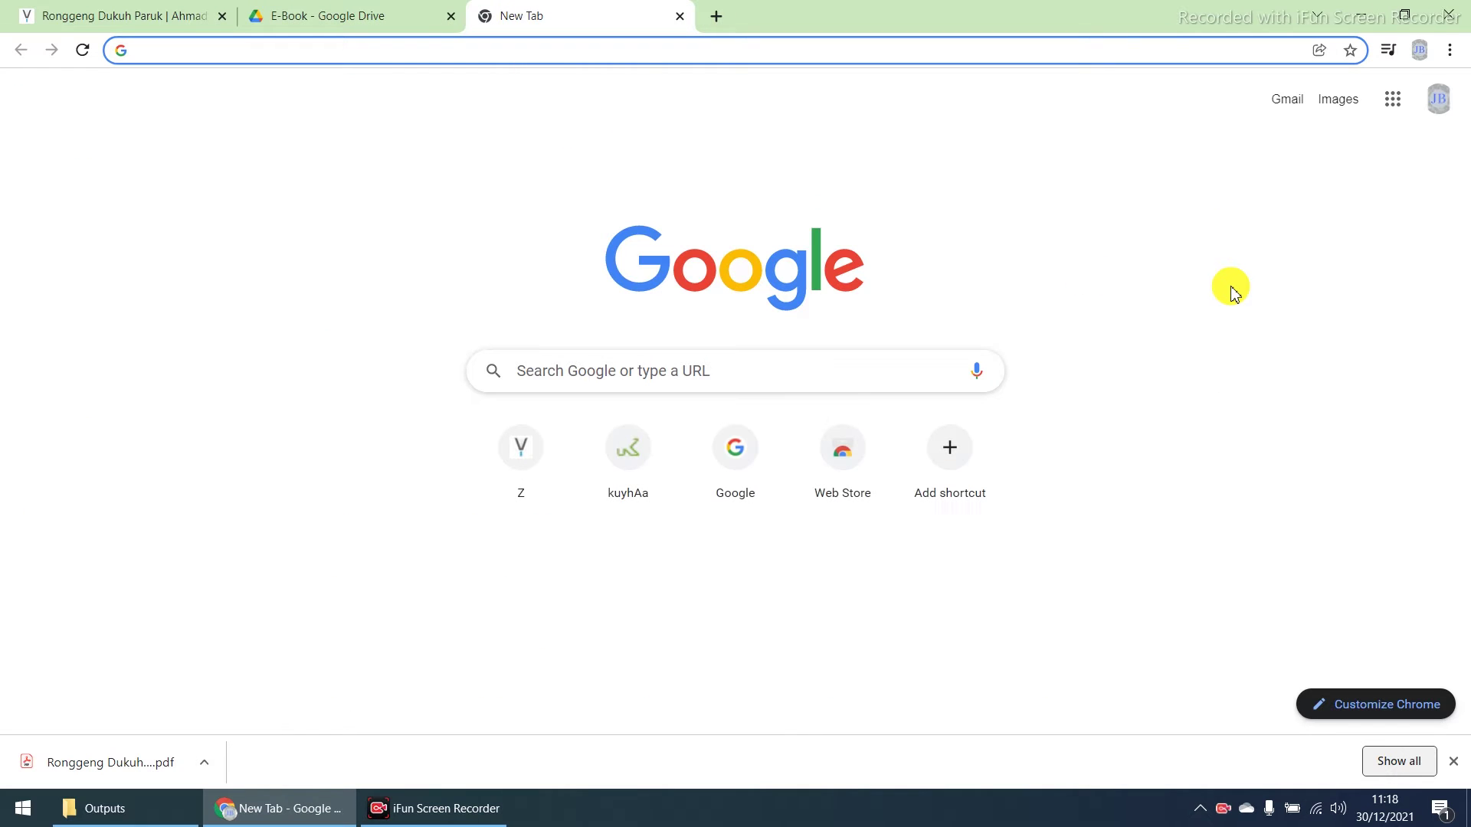
click(1392, 100)
scroll(1391, 395, down, 2)
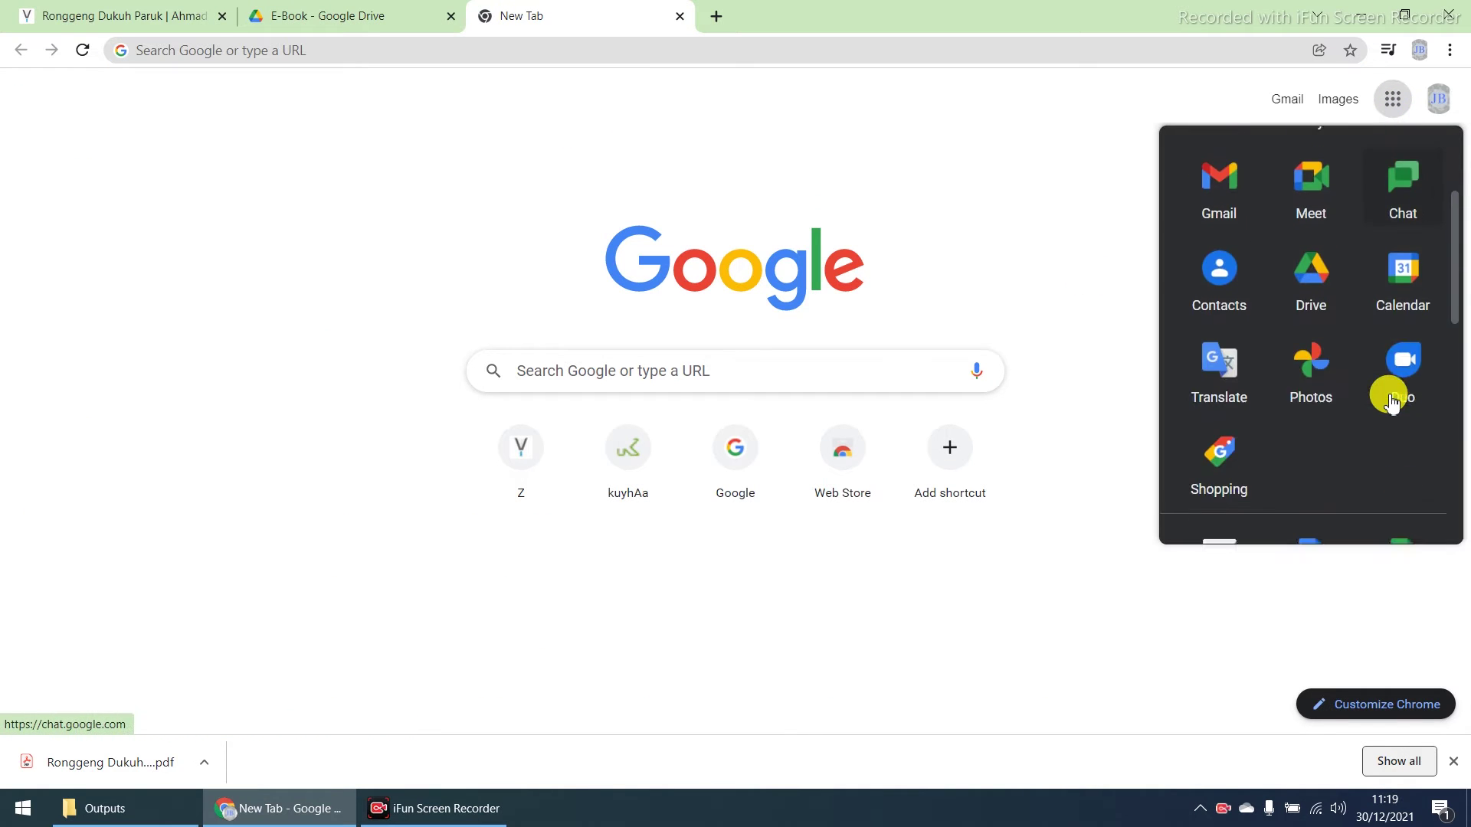
scroll(1390, 391, down, 3)
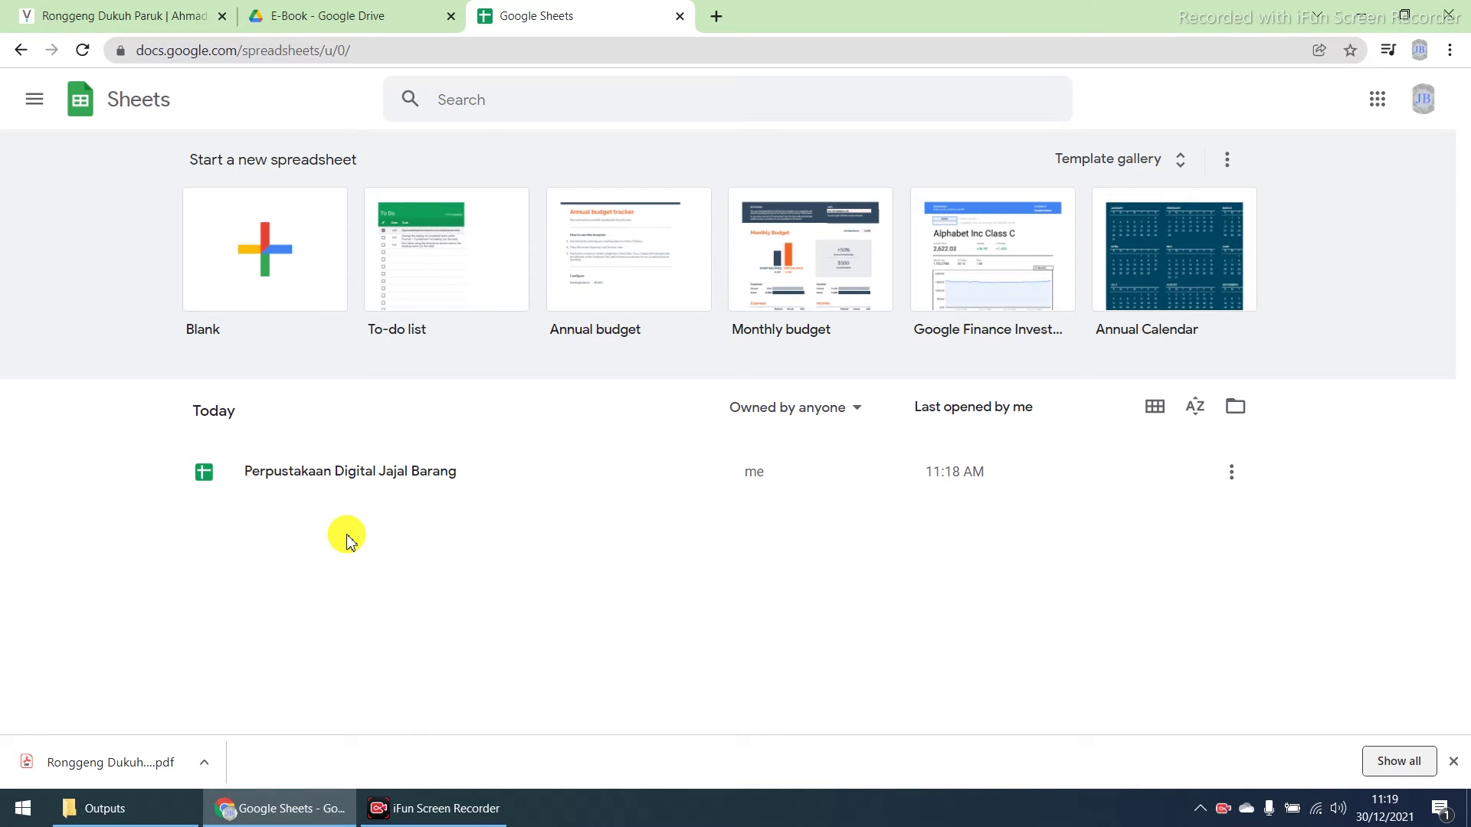
click(369, 488)
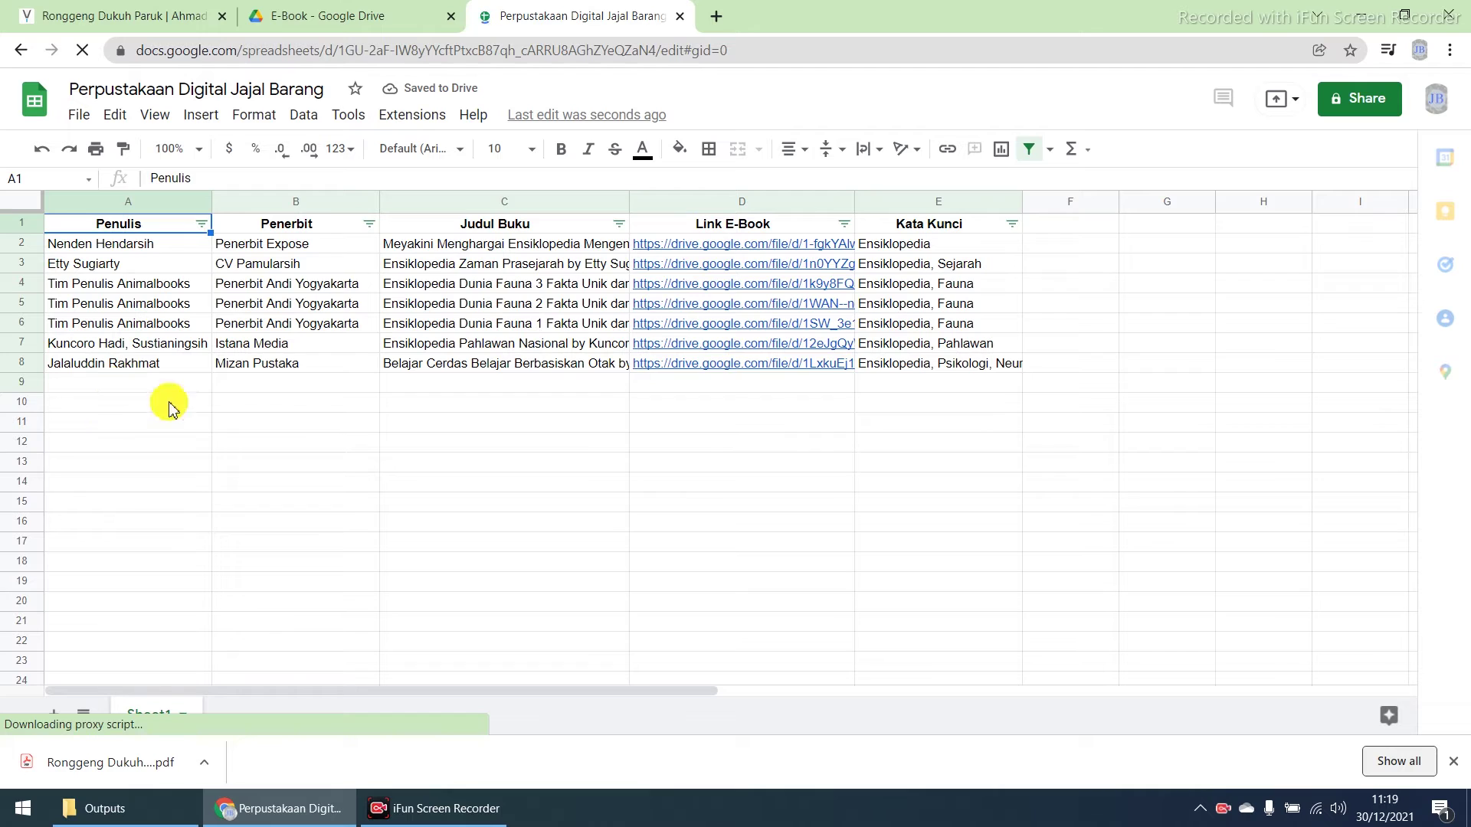
drag(168, 383, 876, 383)
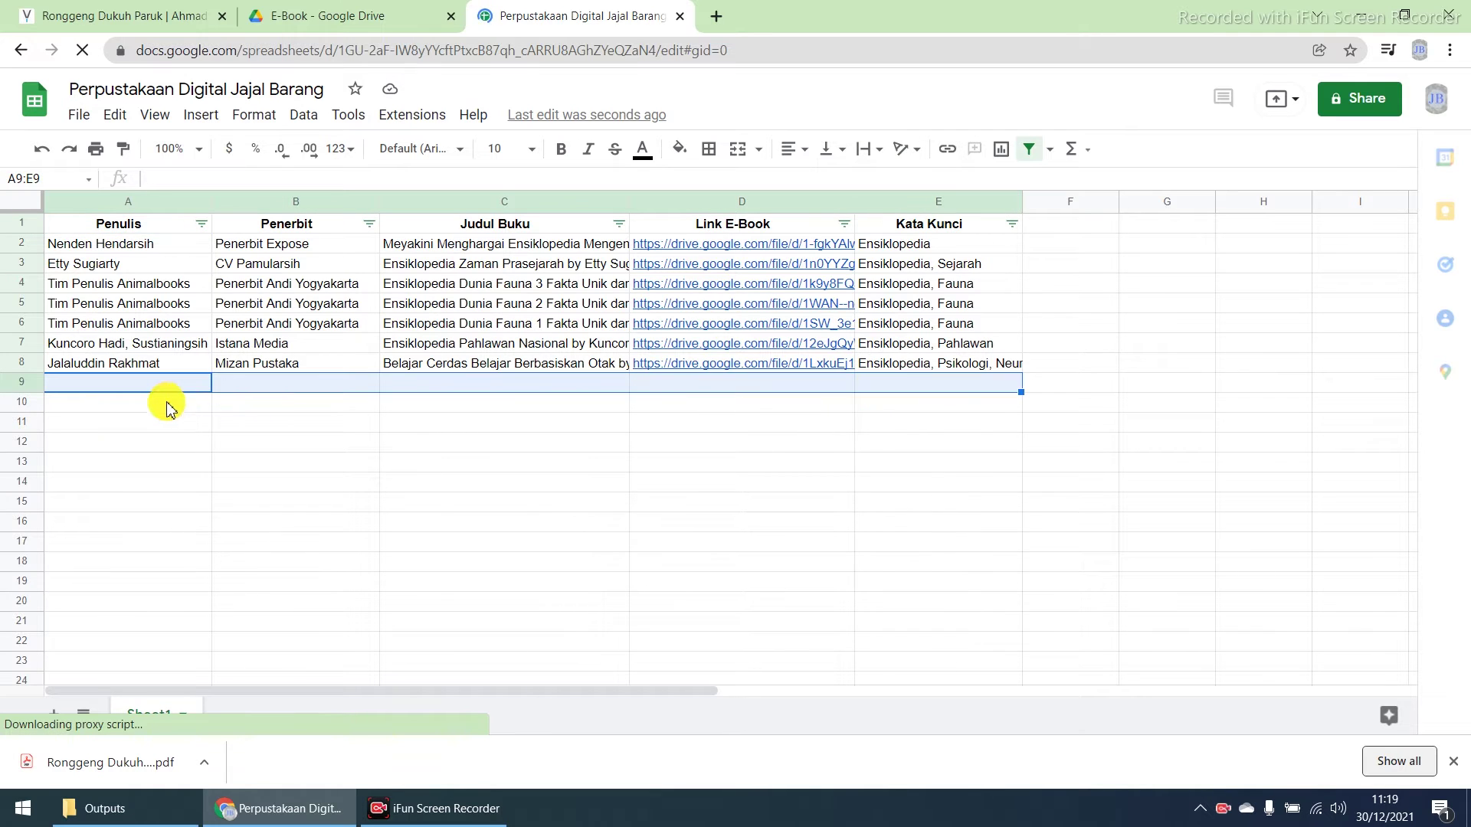
click(412, 391)
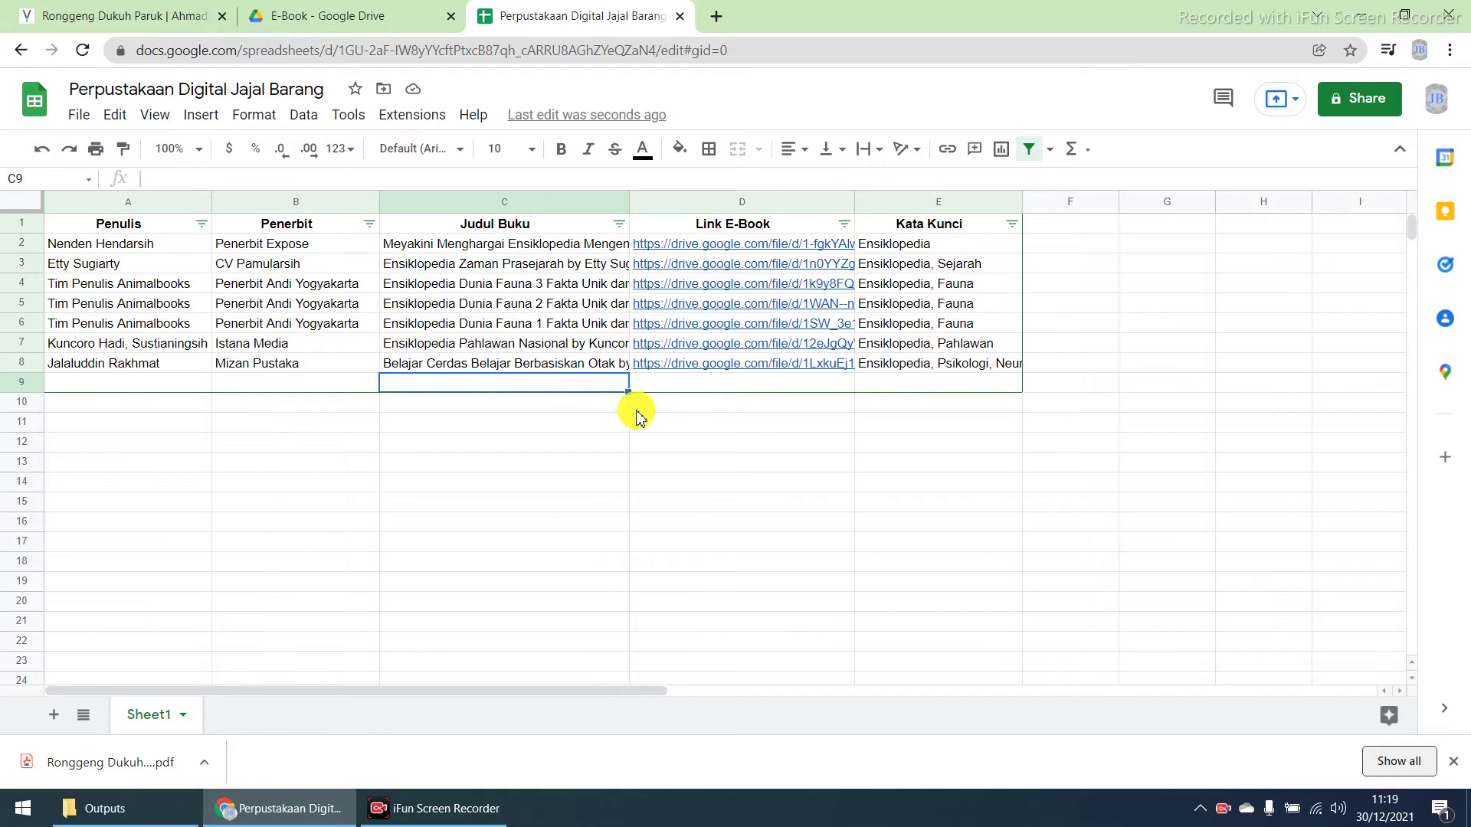
click(674, 395)
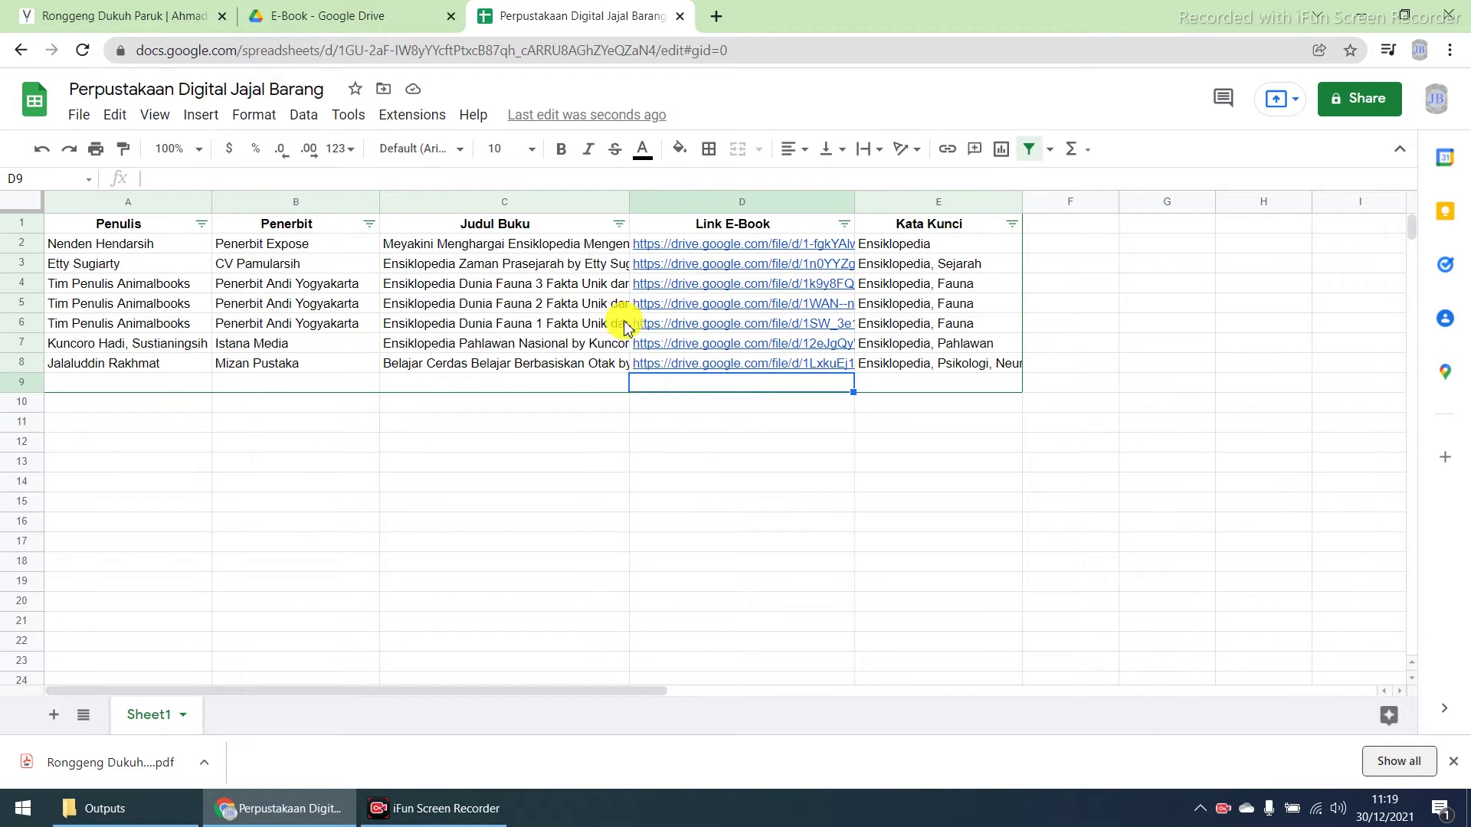
In Drive, bring up the Rename dialog for the Ronggeng Dukuh Paruk PDF to copy its name.
click(354, 15)
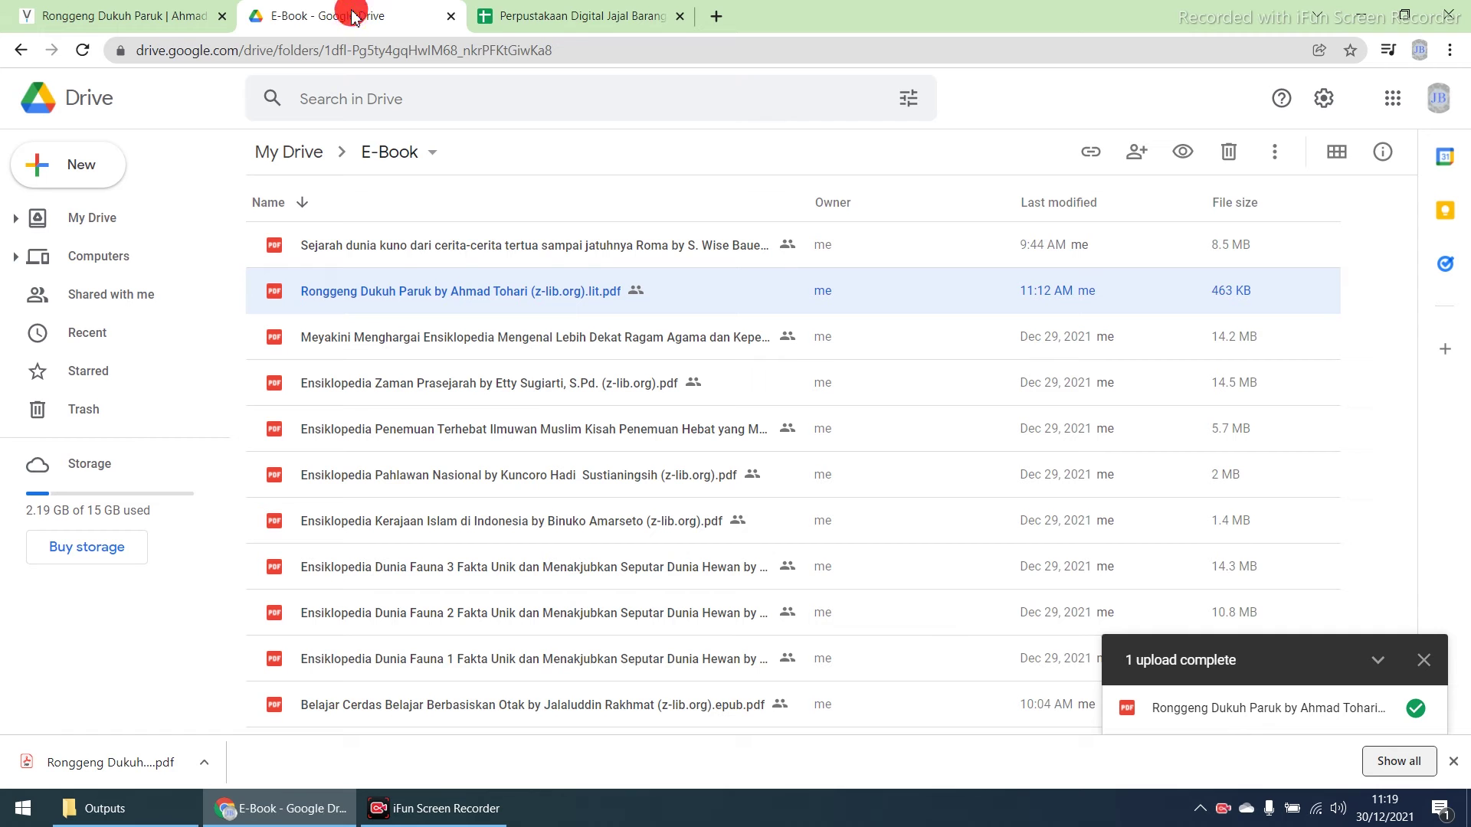
right_click(437, 292)
click(589, 513)
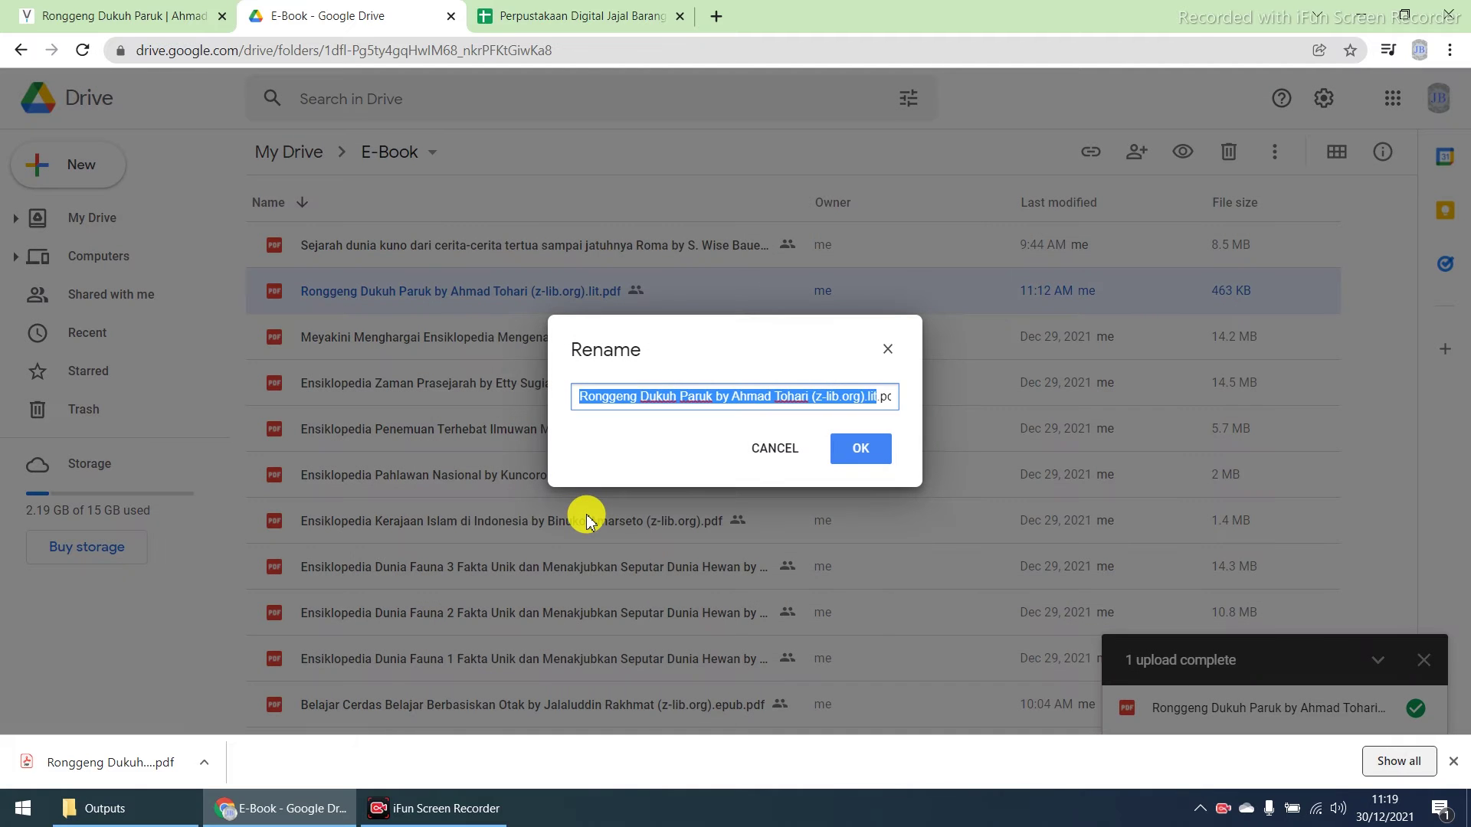
Paste the Ronggeng Dukuh Paruk file name into cell C9.
click(775, 448)
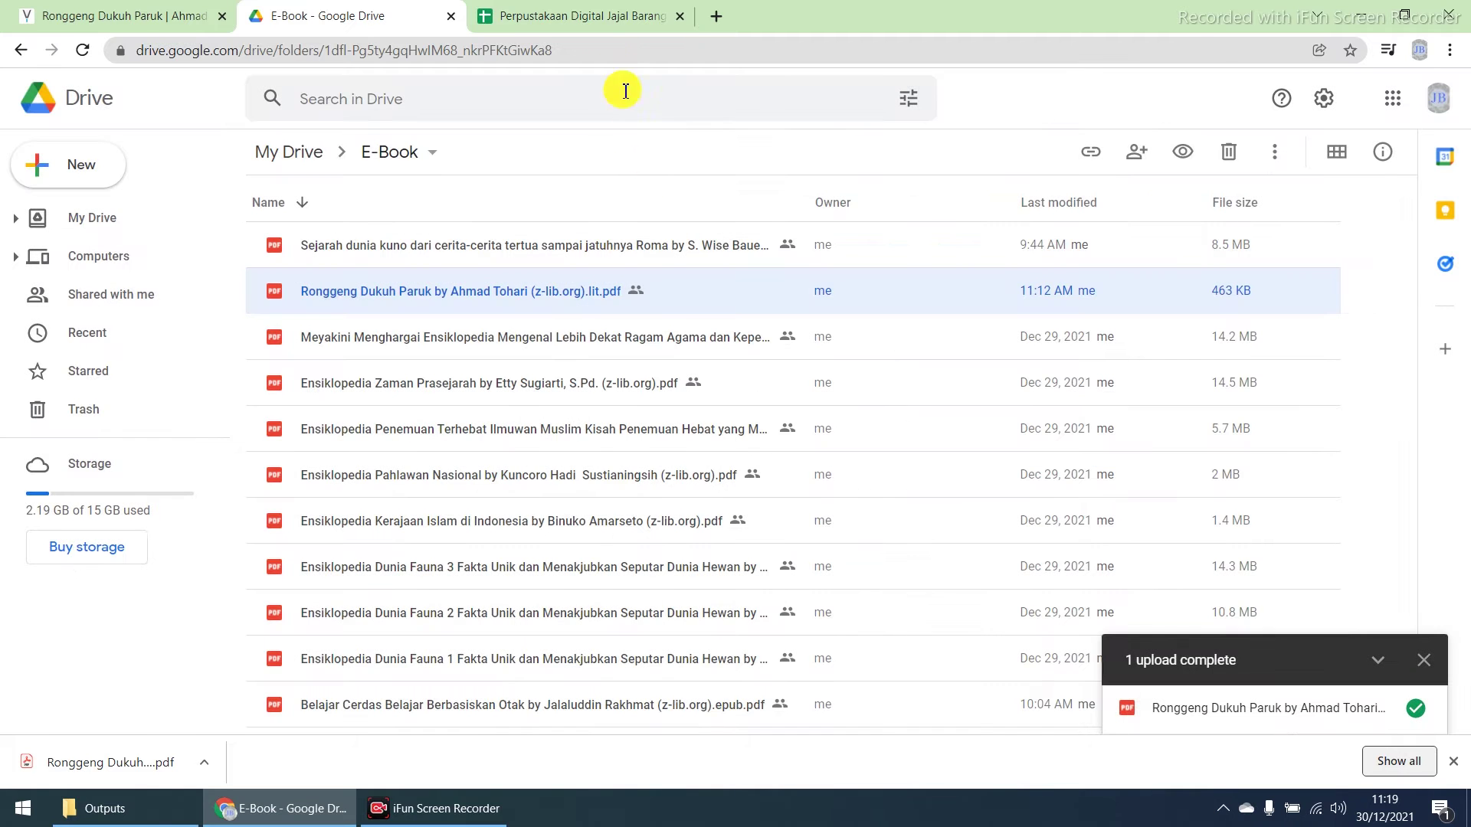
click(582, 15)
click(562, 366)
click(562, 385)
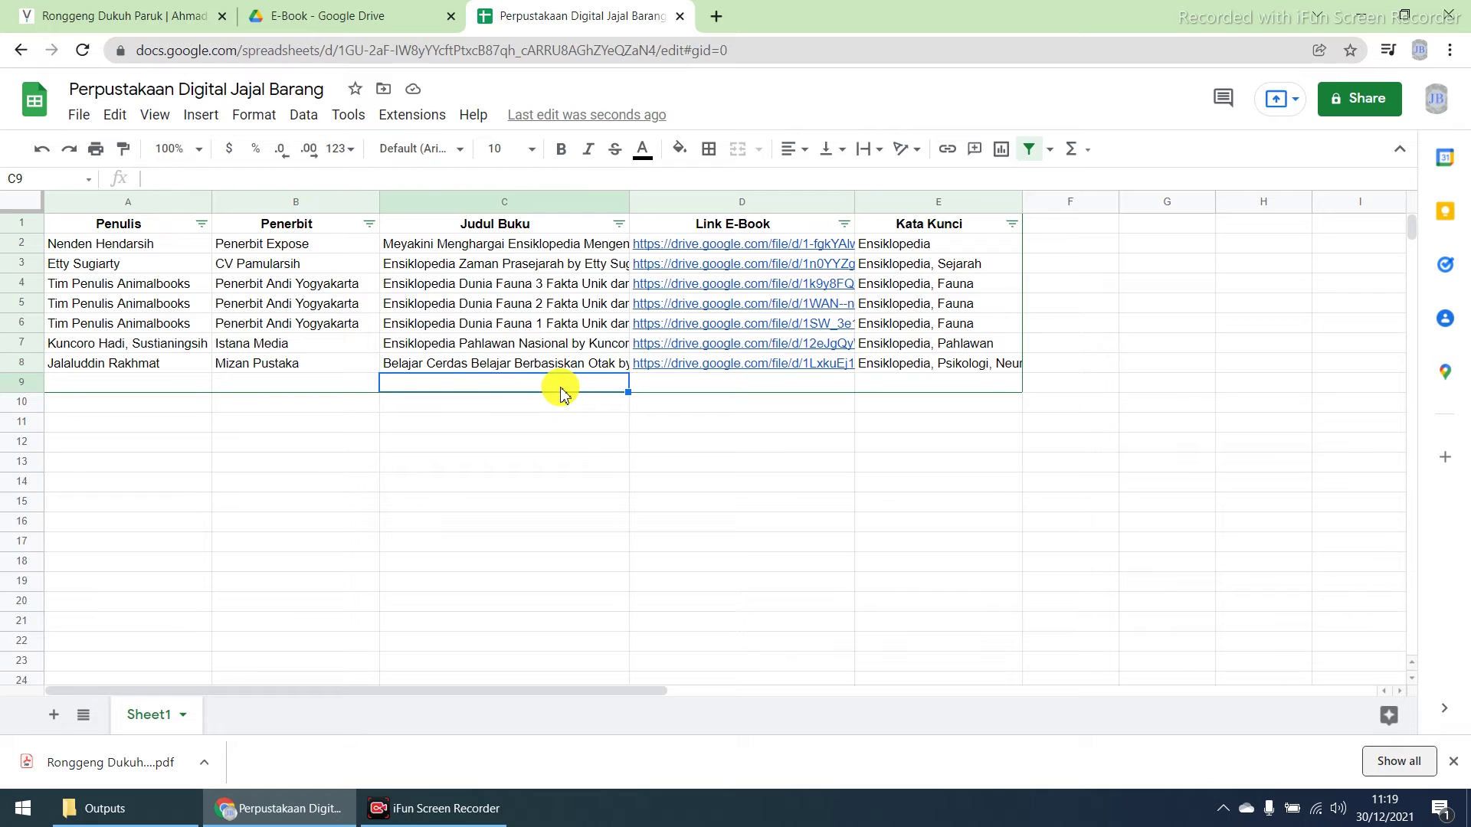
key(ctrl+v)
key(Tab)
Copy the PDF's Drive share link and paste it into cell D9.
click(342, 23)
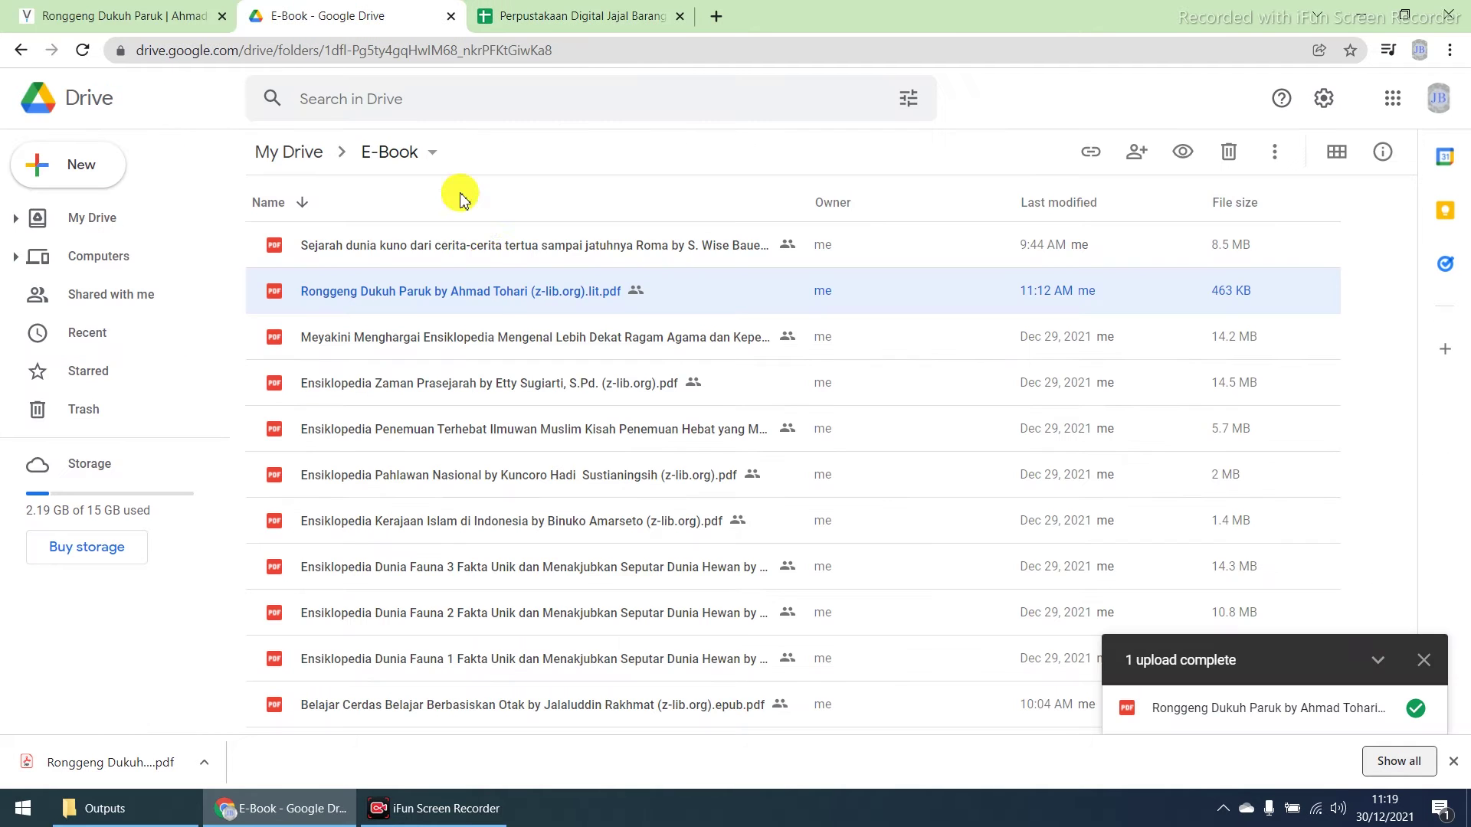
right_click(494, 300)
click(589, 365)
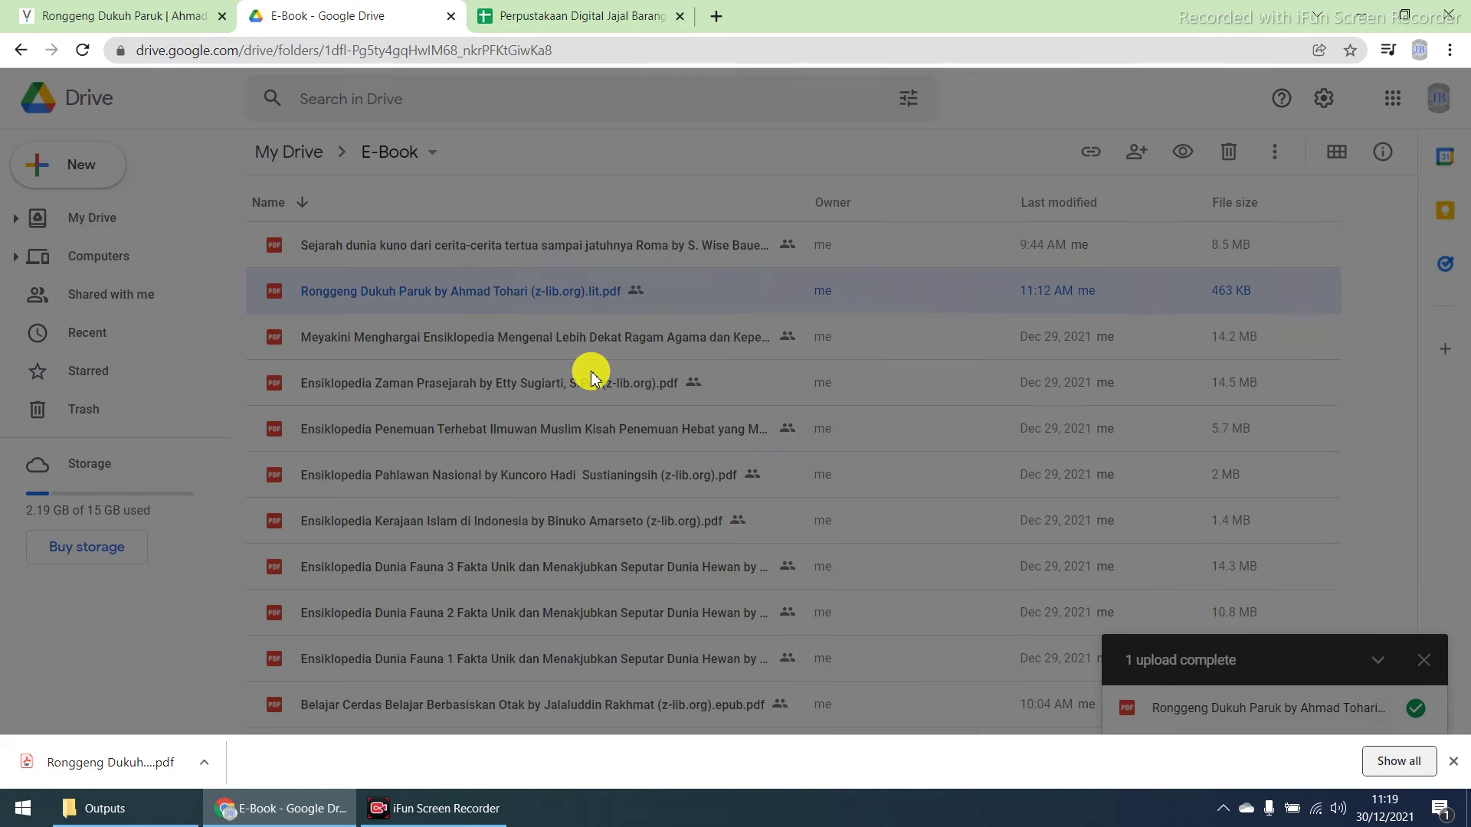
click(982, 399)
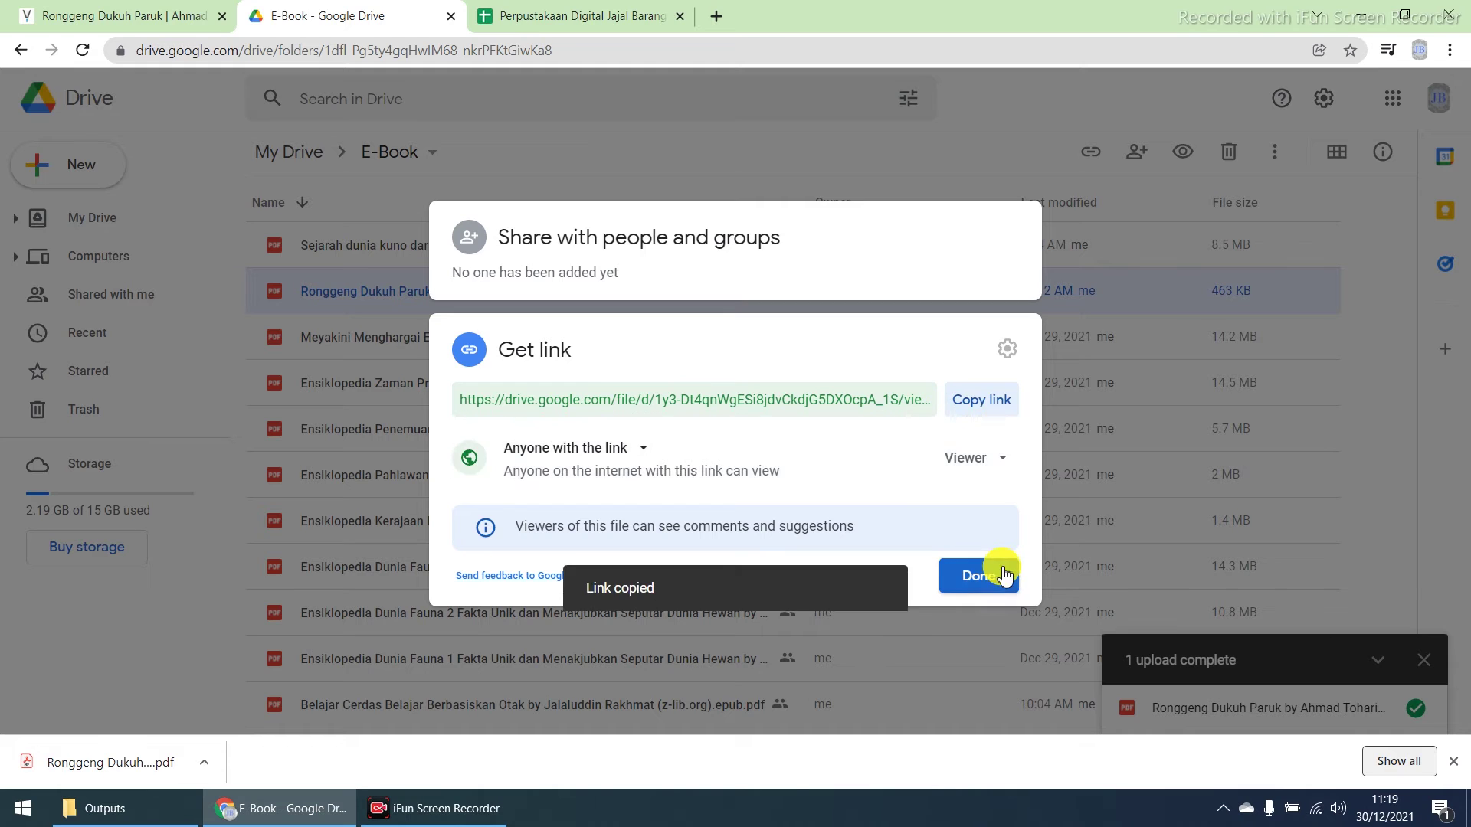
click(981, 575)
click(605, 16)
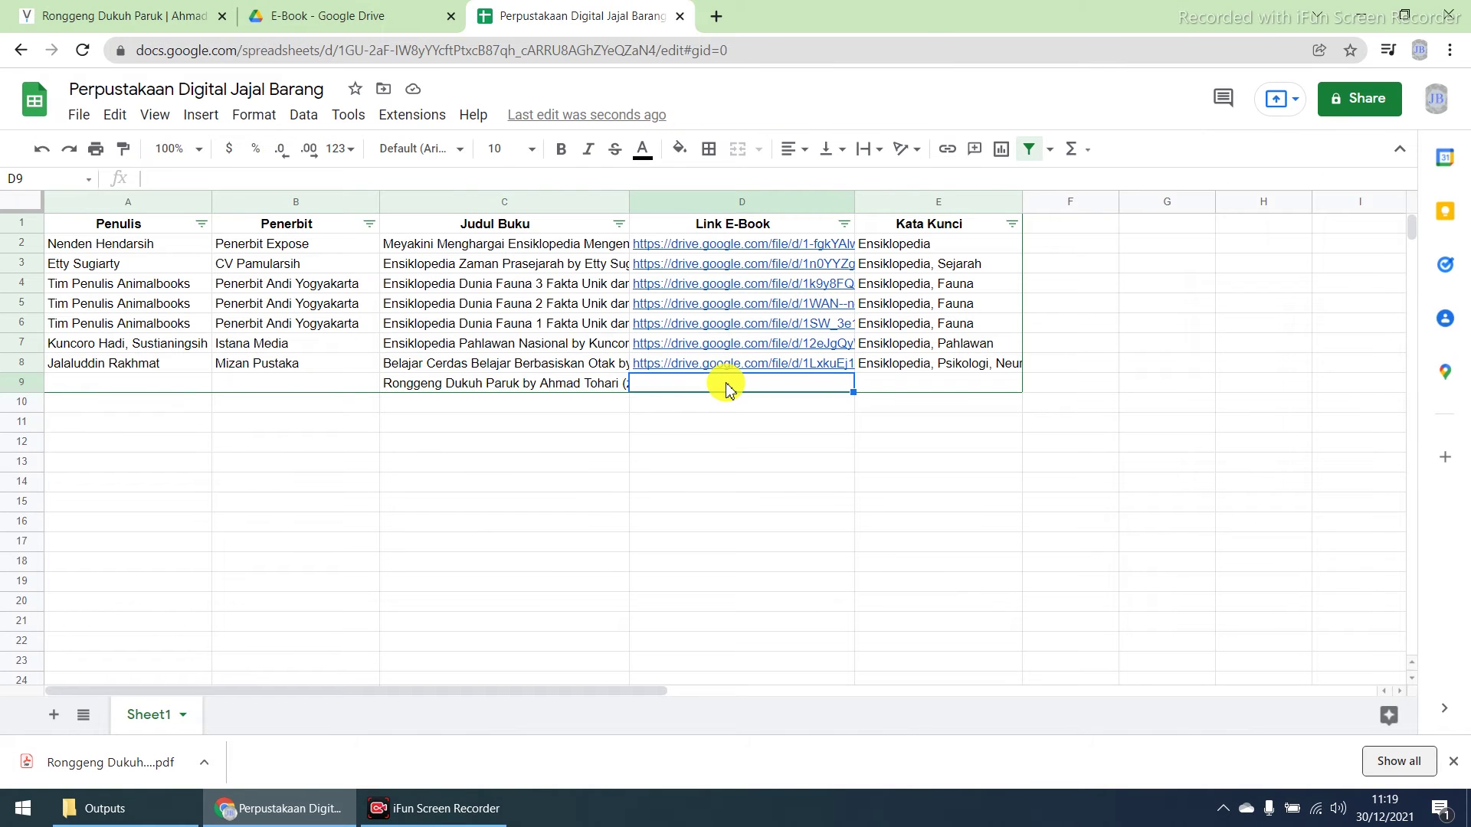
key(ctrl+v)
Enter keywords 'Novel, Fiksi' in E9 and author 'Ahmad Tohari' in A9.
click(906, 385)
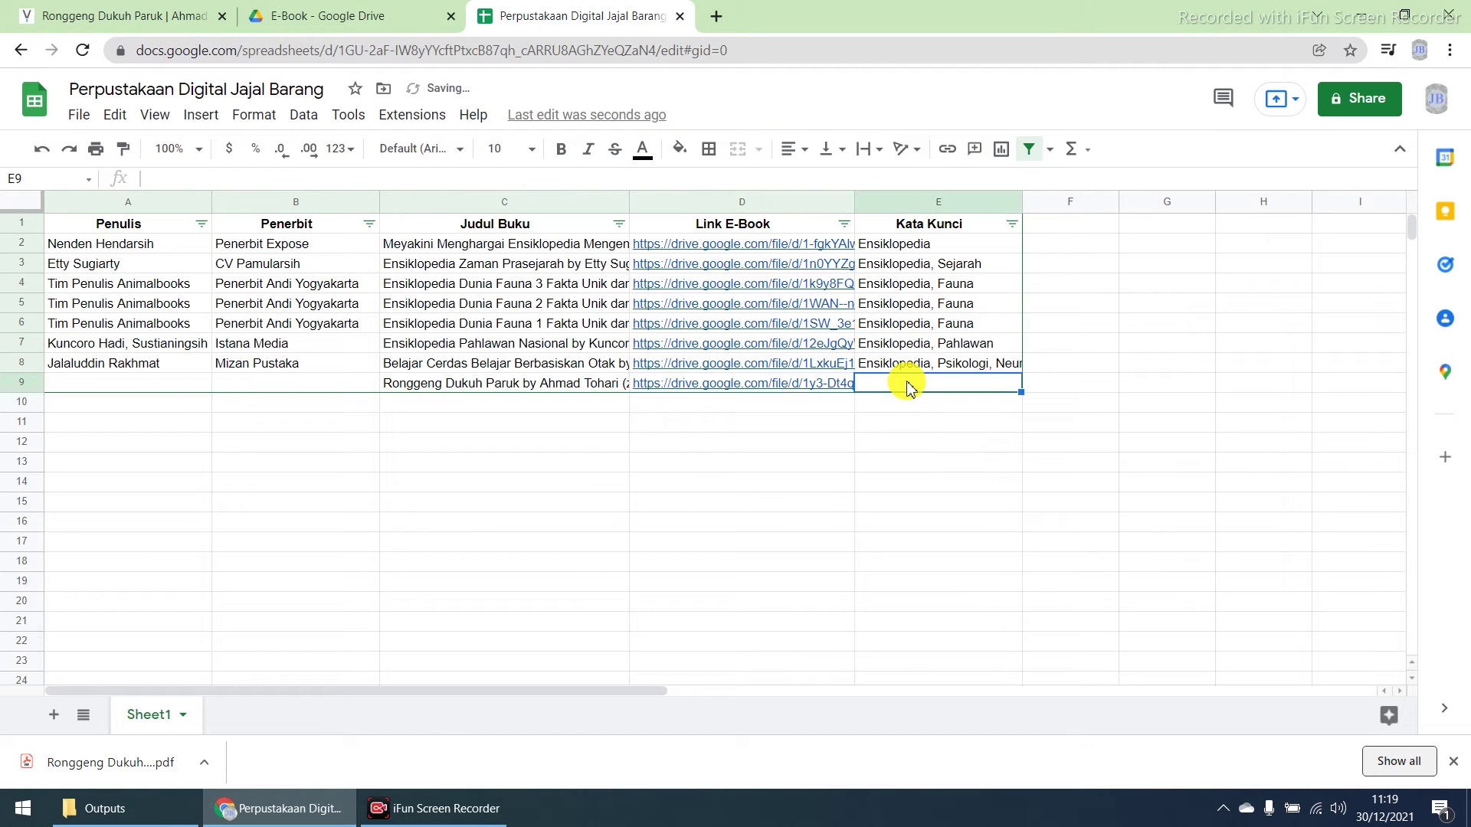
text(Novel, Fiksi)
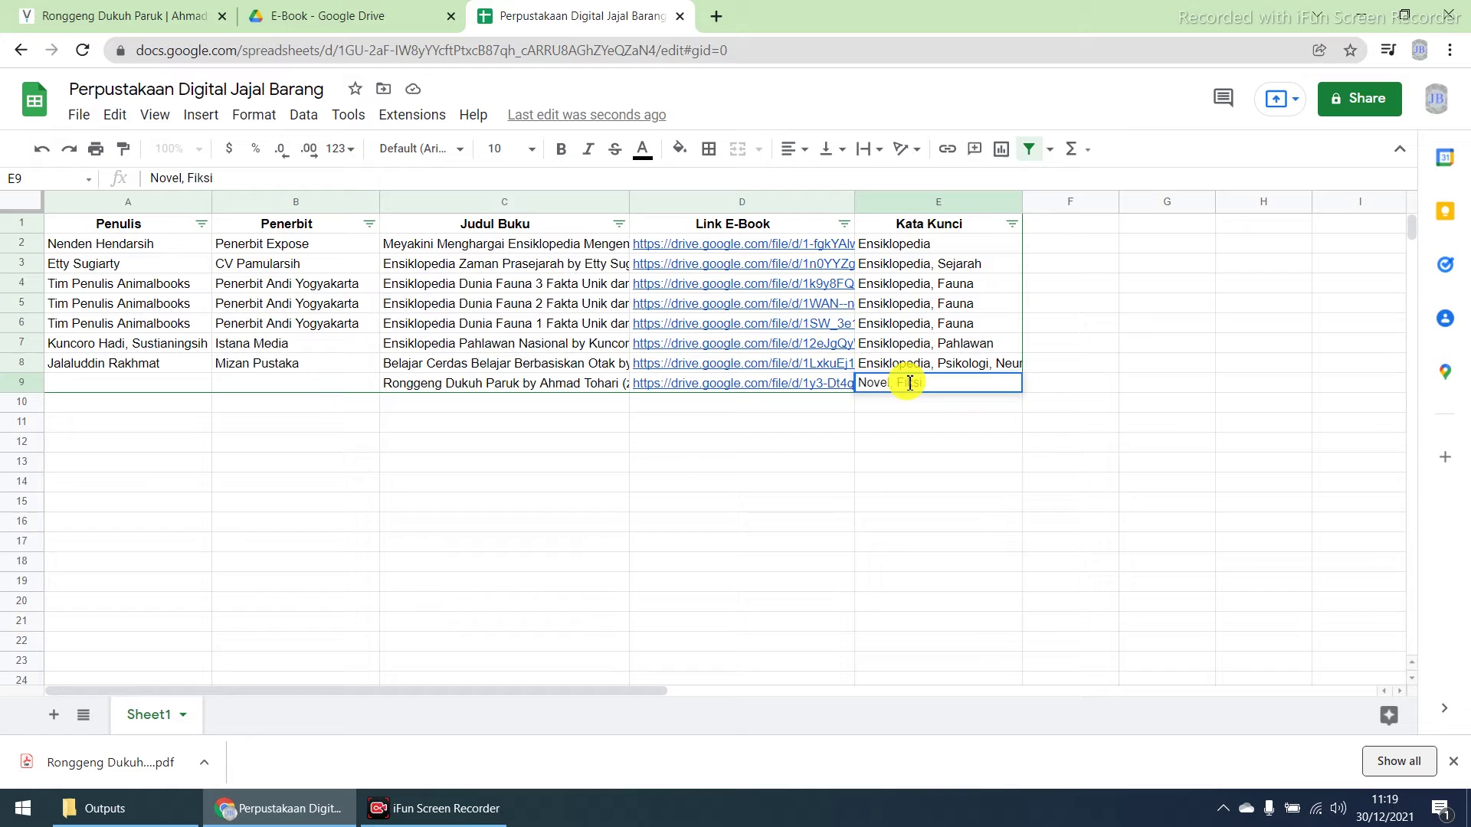
key(Left)
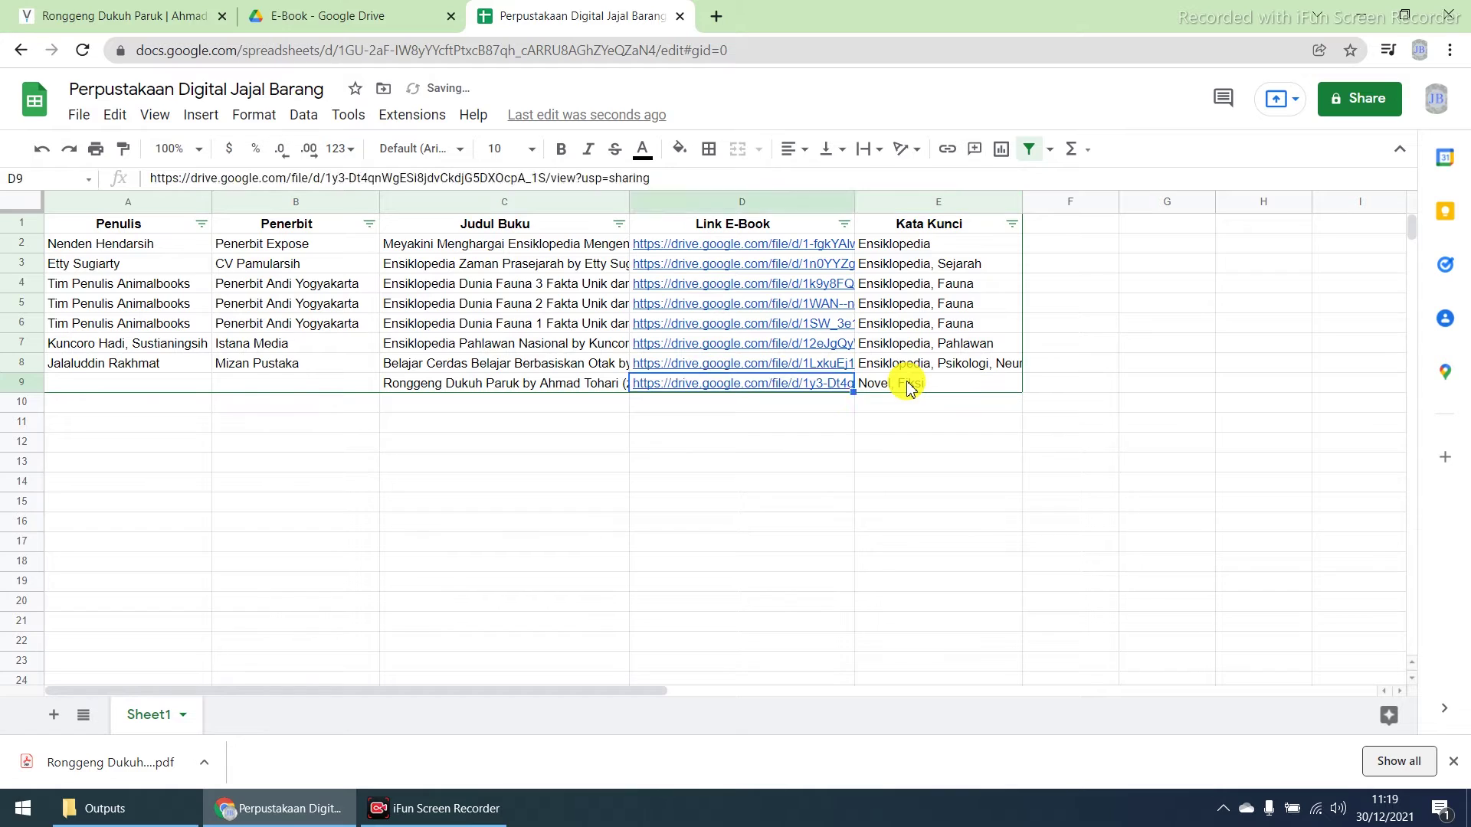
key(Left)
key(Left)
key(Left)
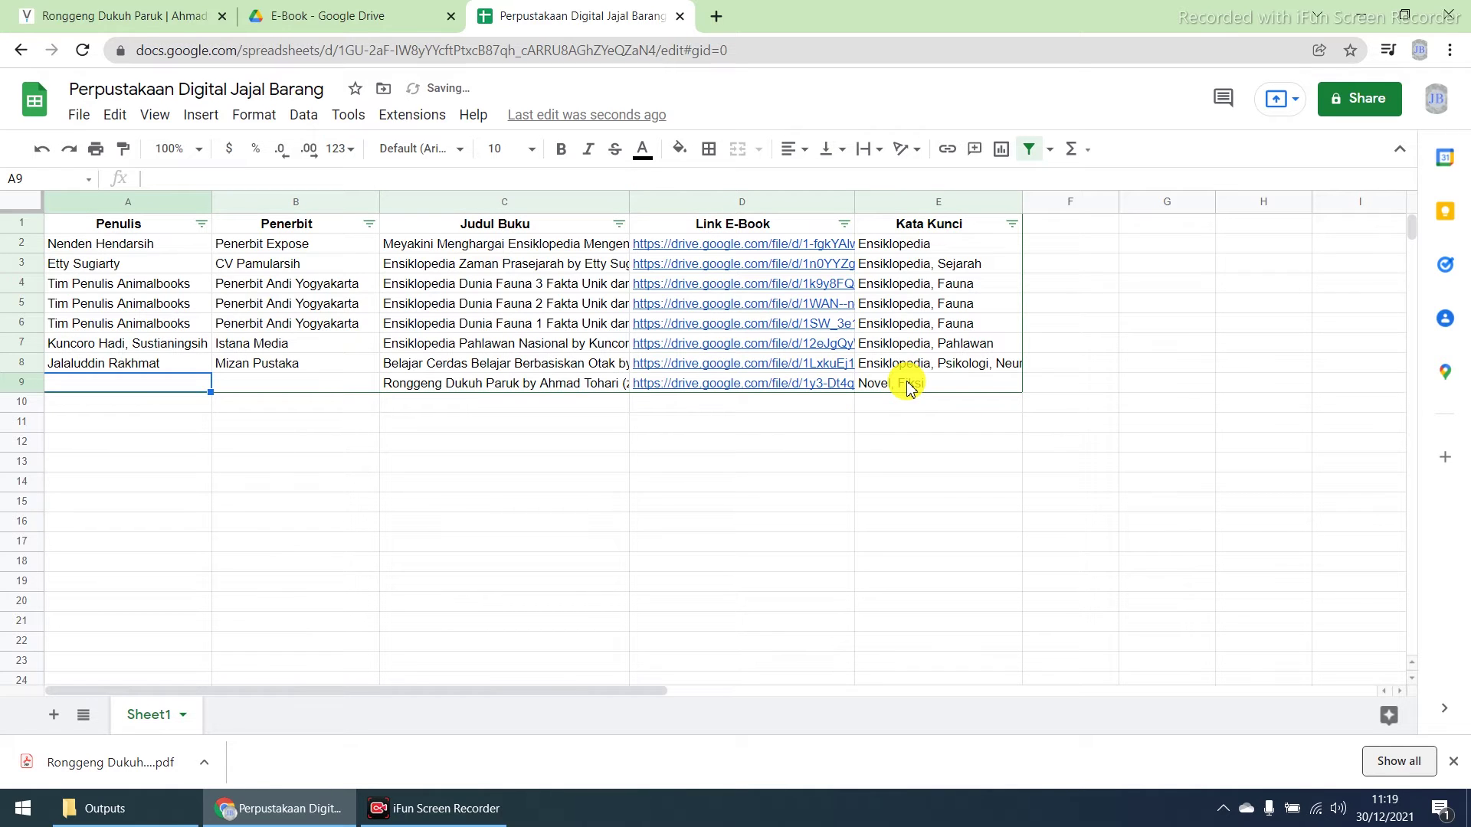
text(Ahmad Tohari)
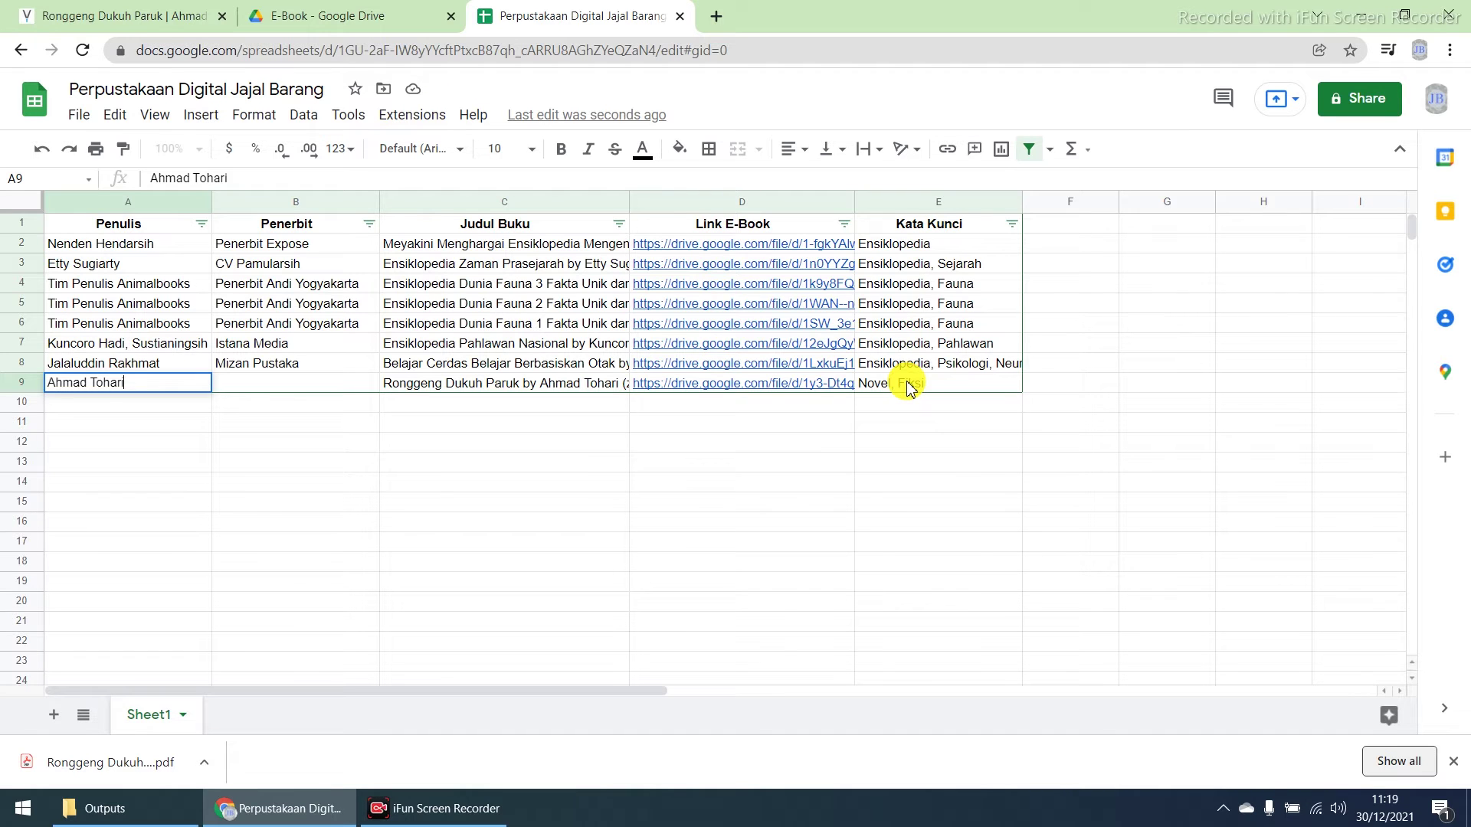
key(Tab)
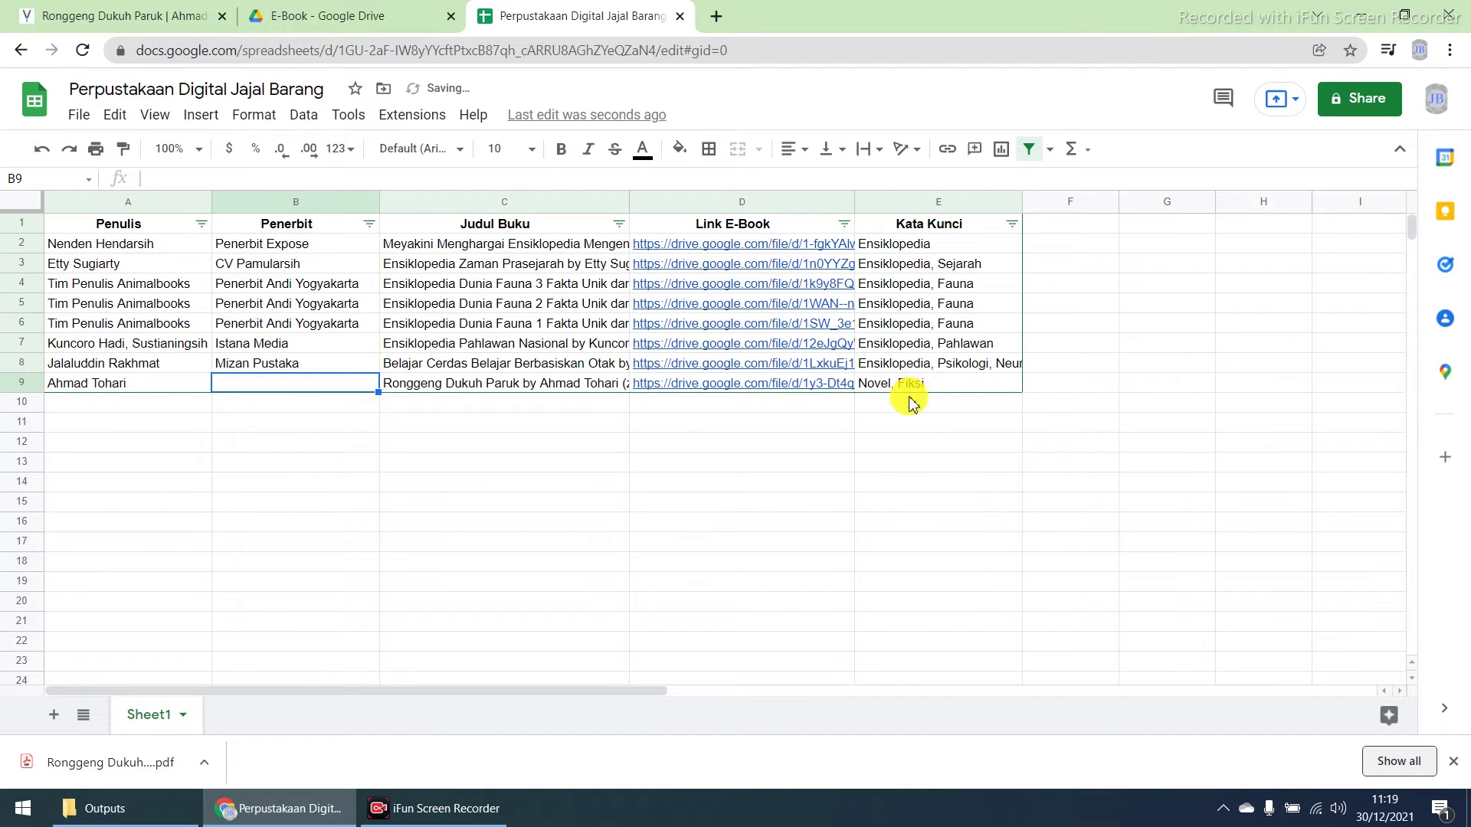
click(360, 15)
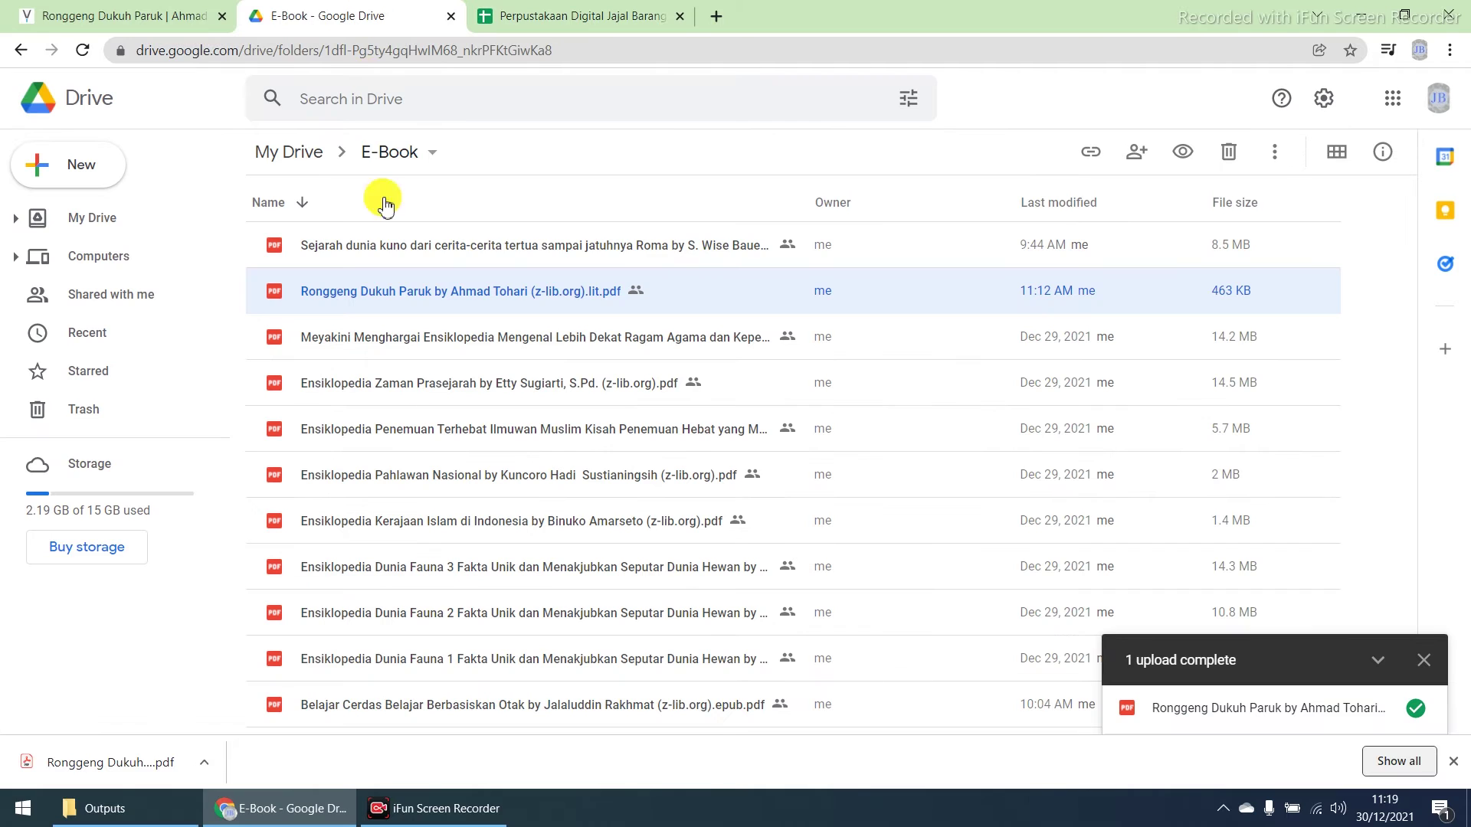
Preview and scroll through the Ronggeng Dukuh Paruk PDF, then return to the spreadsheet tab.
double_click(447, 298)
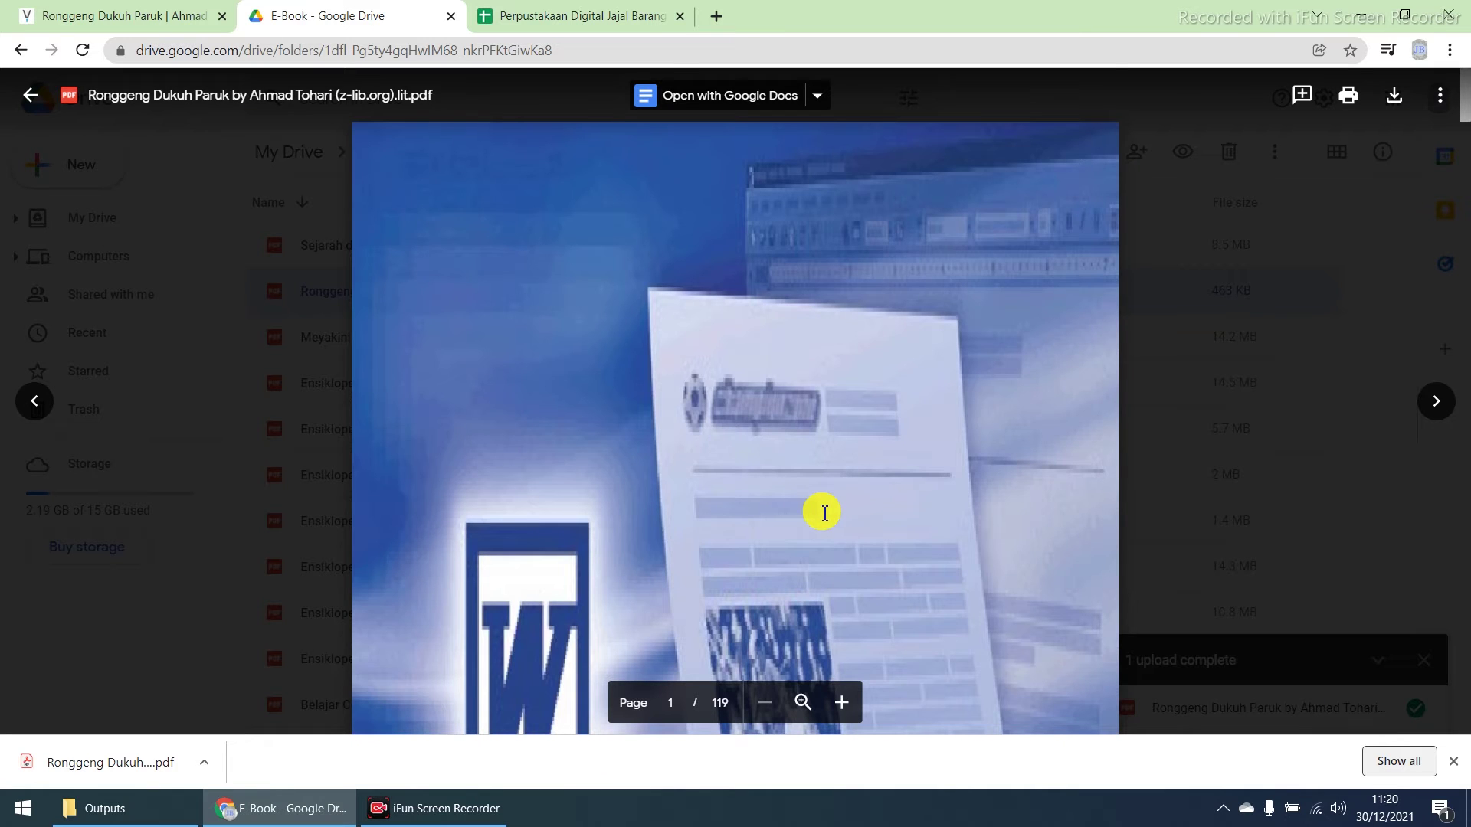
scroll(825, 512, down, 5)
scroll(824, 512, down, 6)
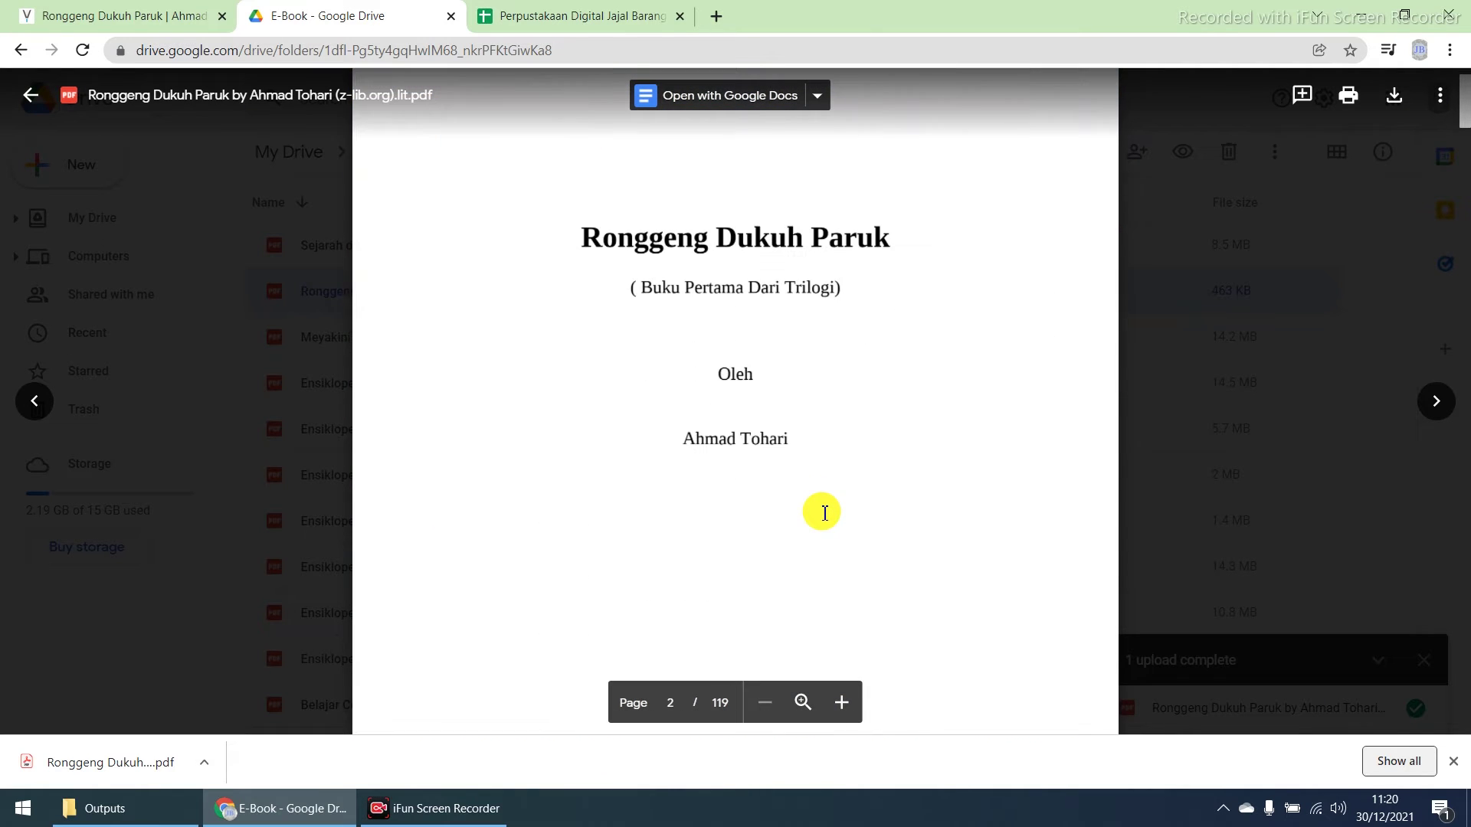
scroll(824, 513, down, 1)
scroll(825, 513, down, 8)
scroll(824, 513, down, 6)
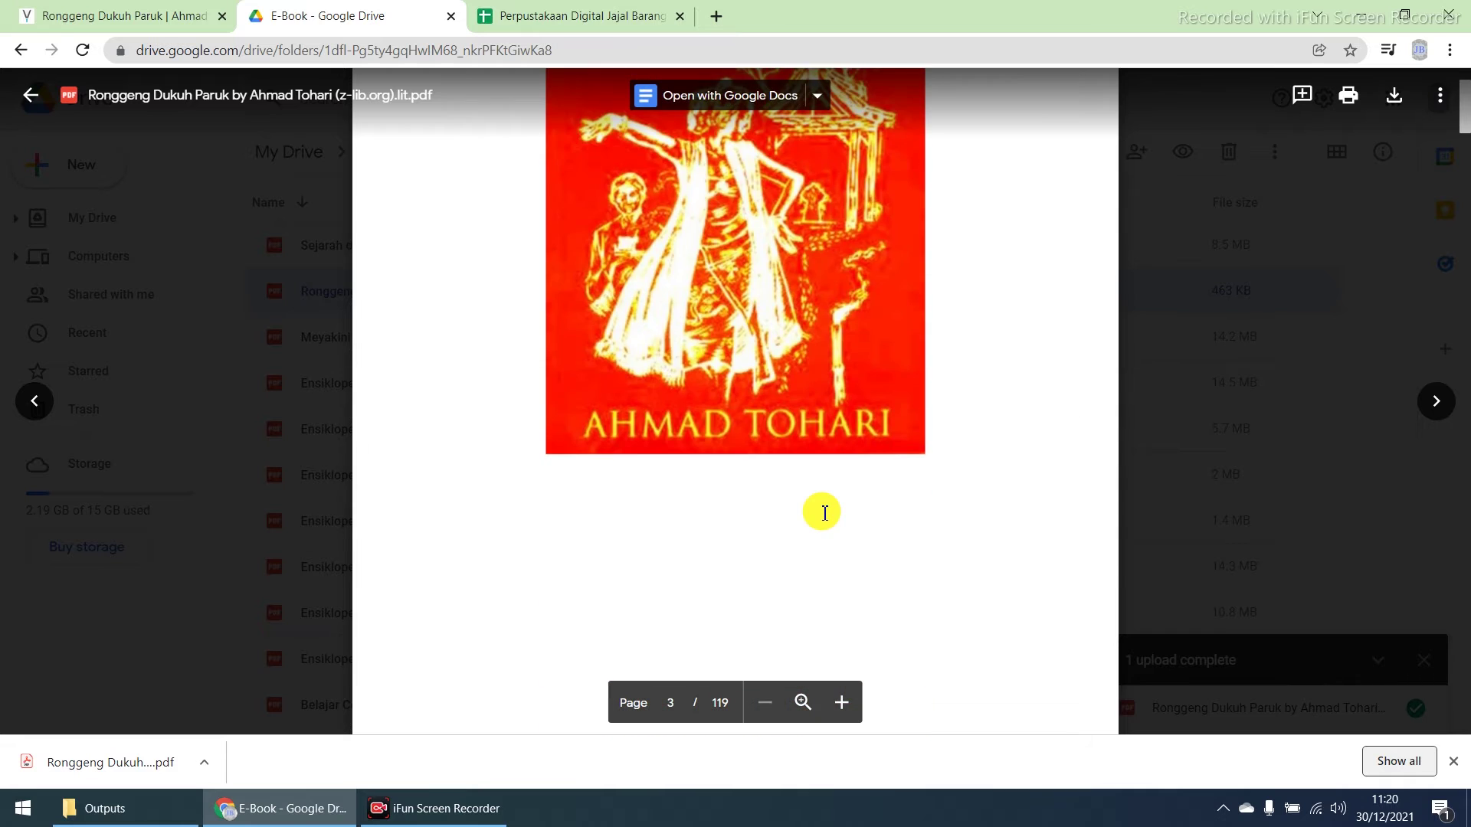
scroll(824, 512, down, 7)
scroll(824, 513, down, 5)
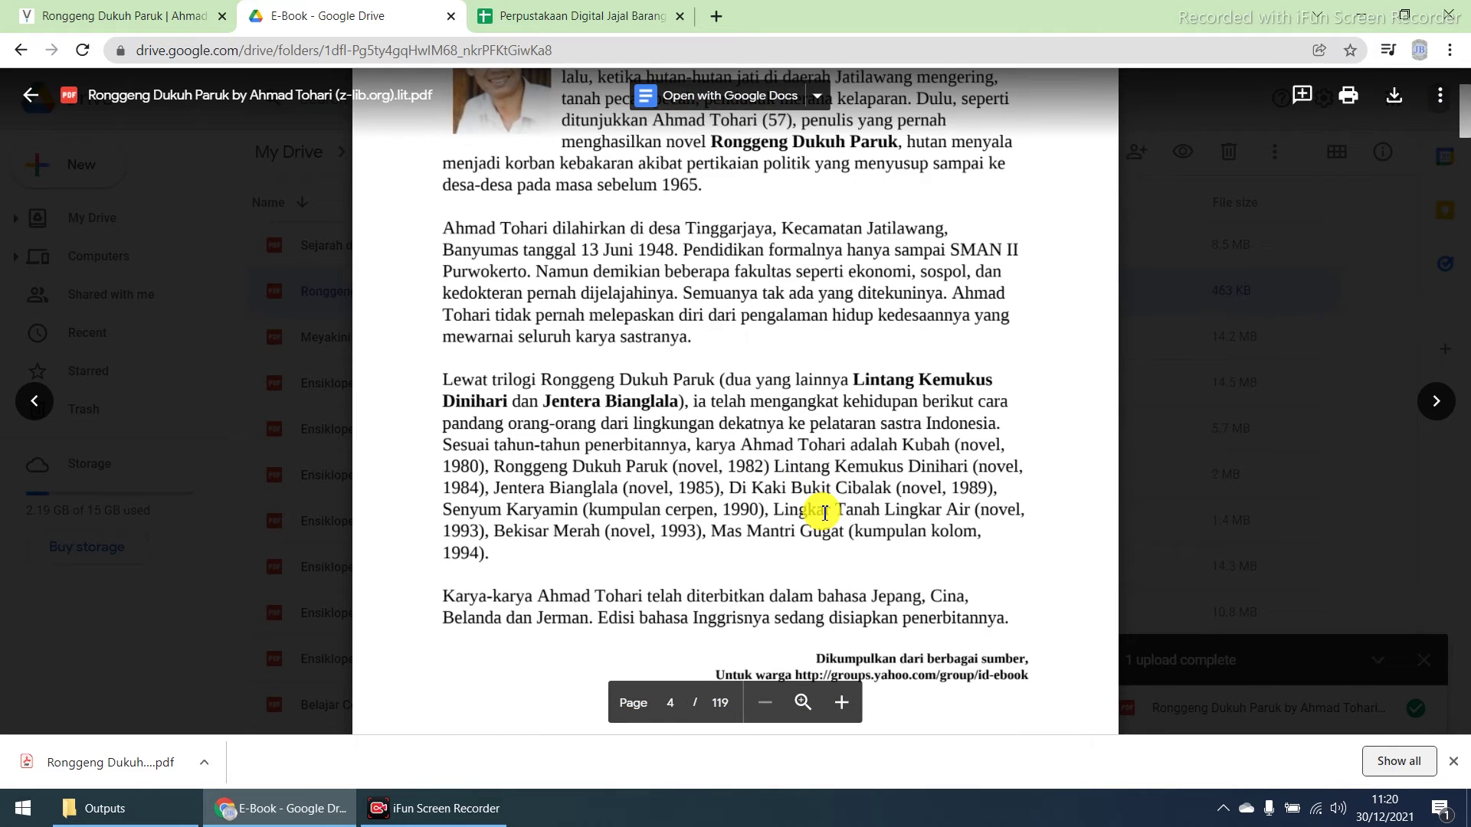
scroll(824, 512, down, 2)
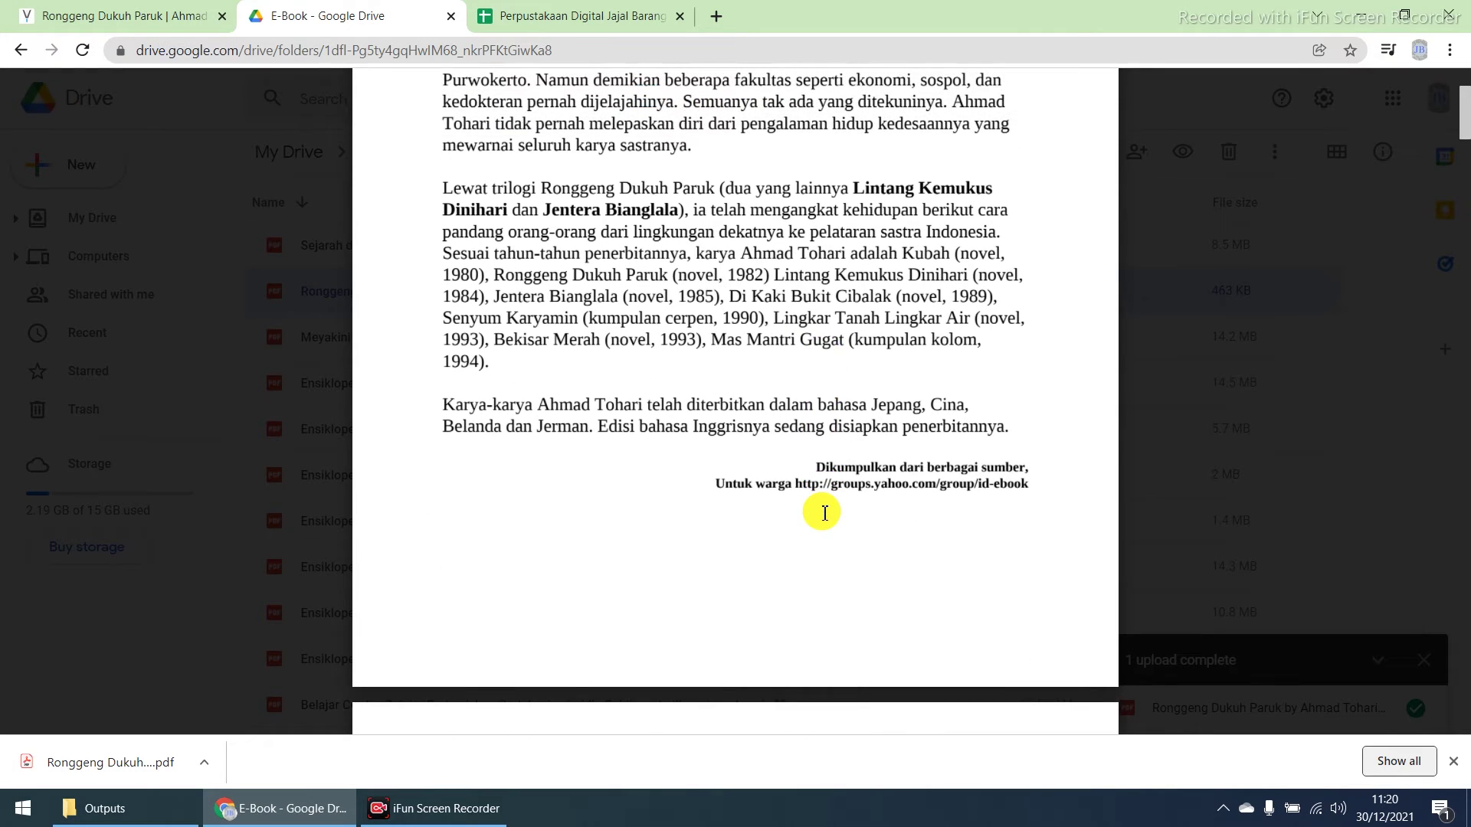
scroll(824, 512, down, 5)
scroll(824, 513, down, 5)
scroll(825, 512, down, 3)
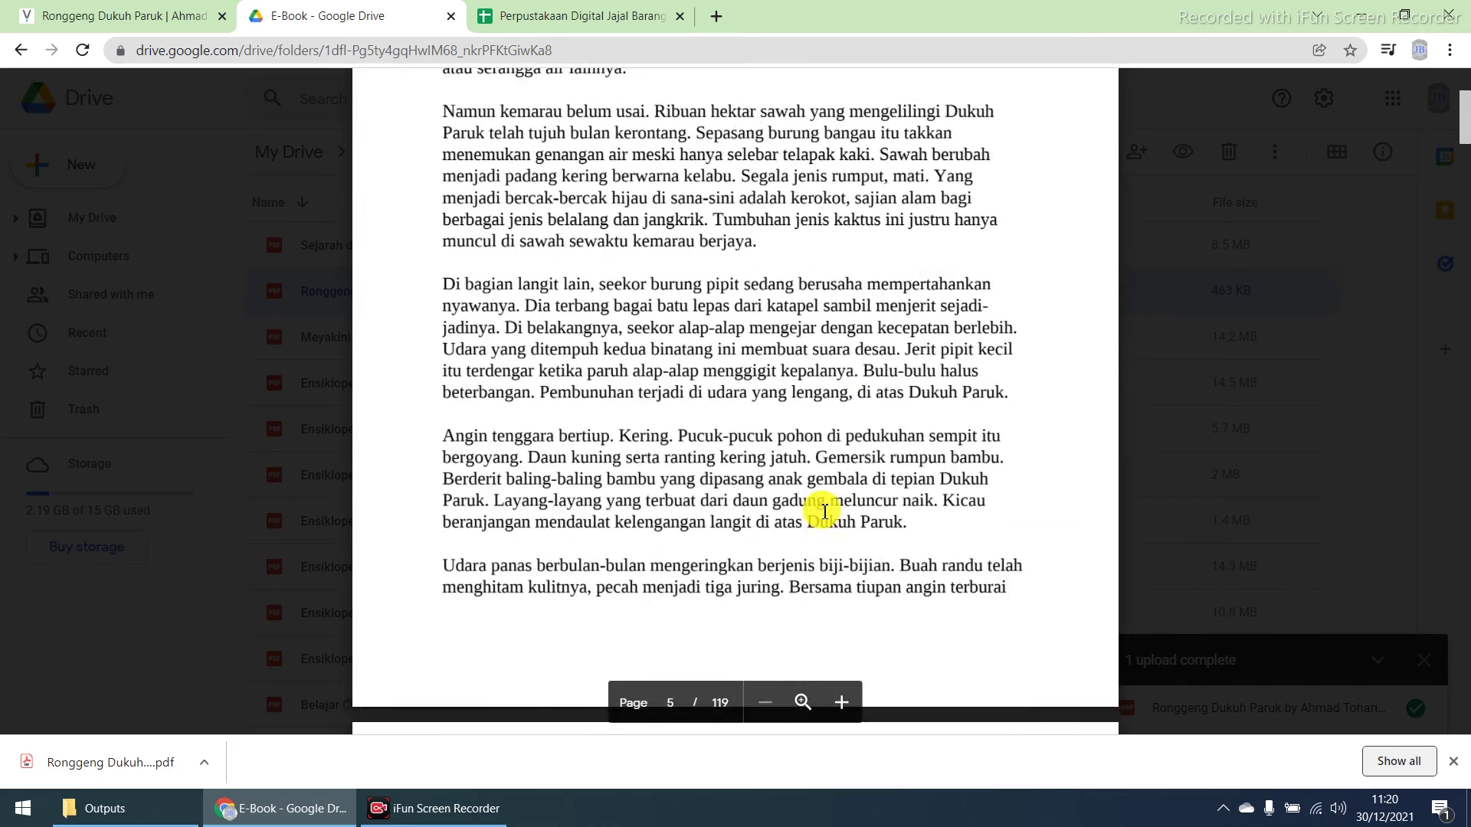
scroll(824, 513, down, 3)
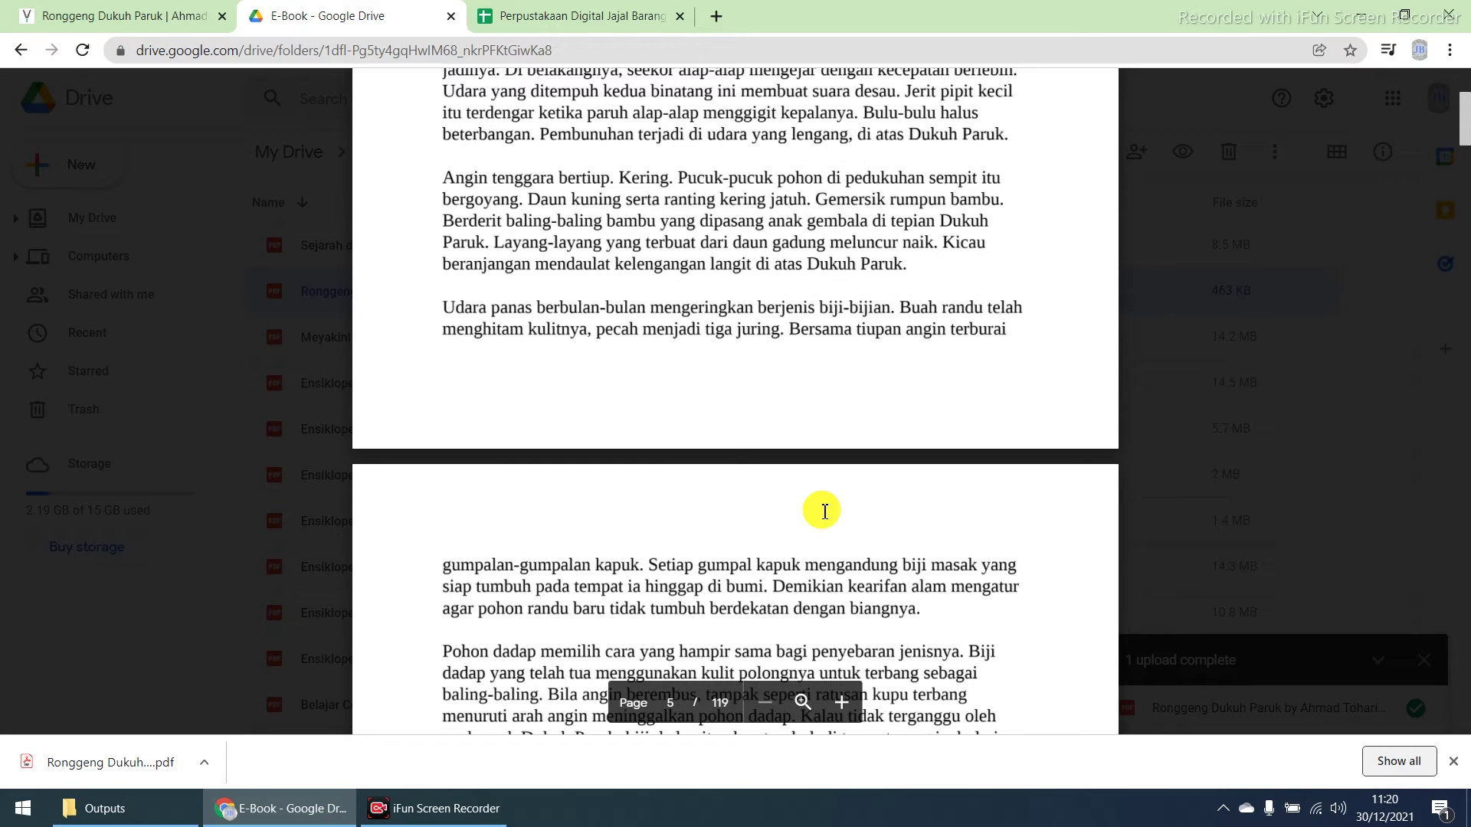
click(1234, 508)
click(578, 17)
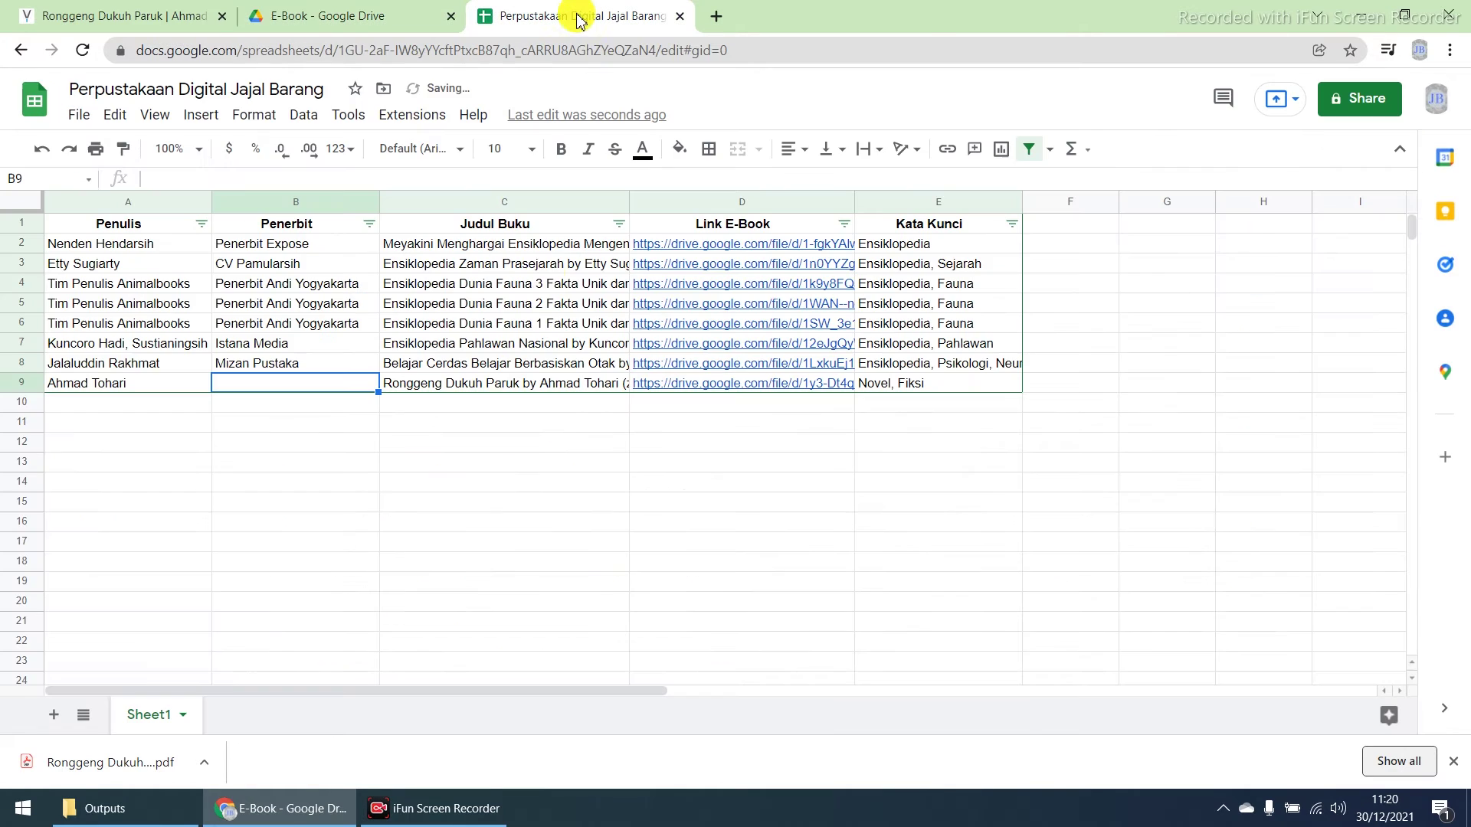
click(317, 387)
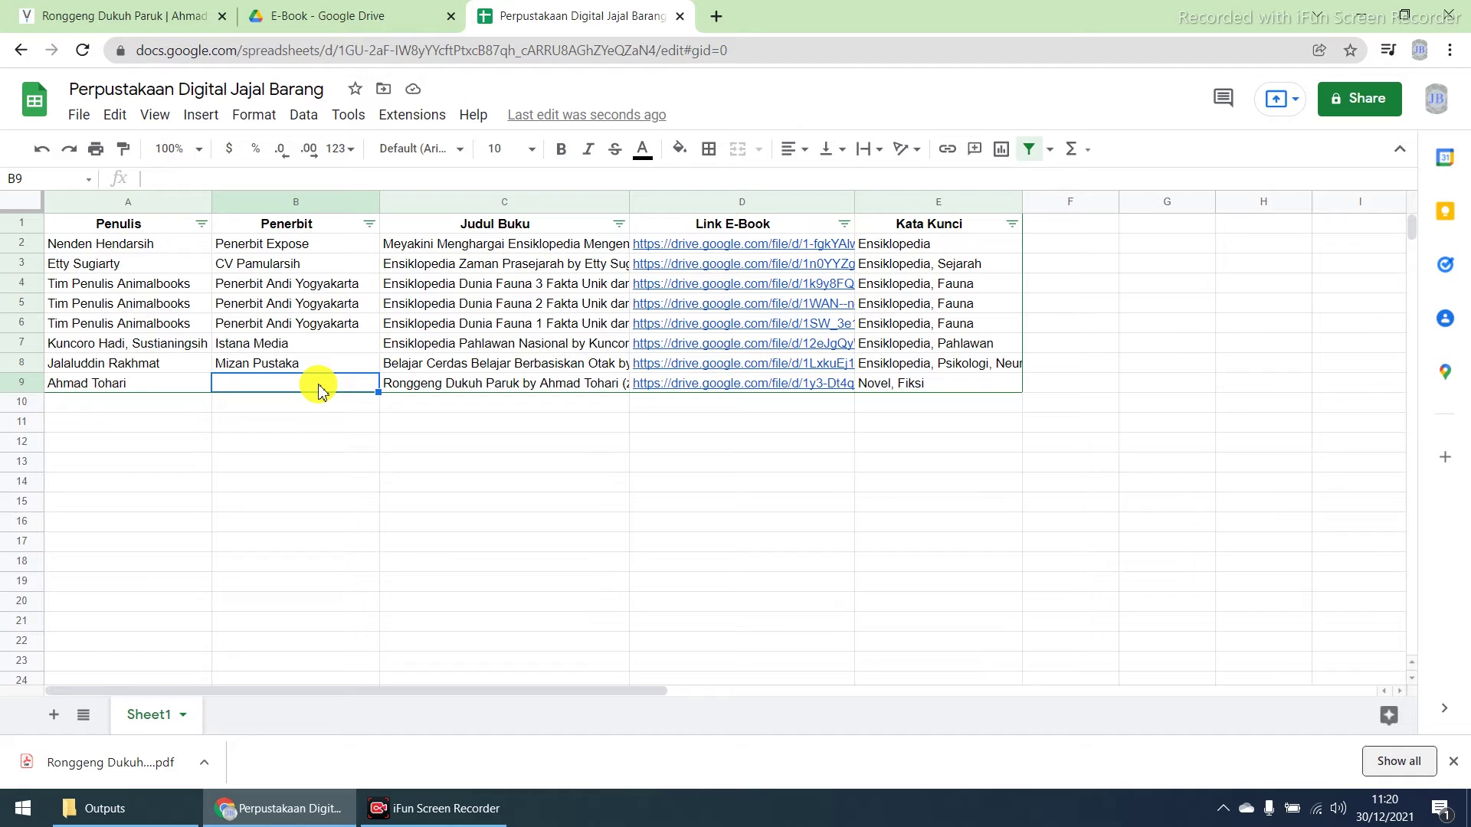
click(140, 227)
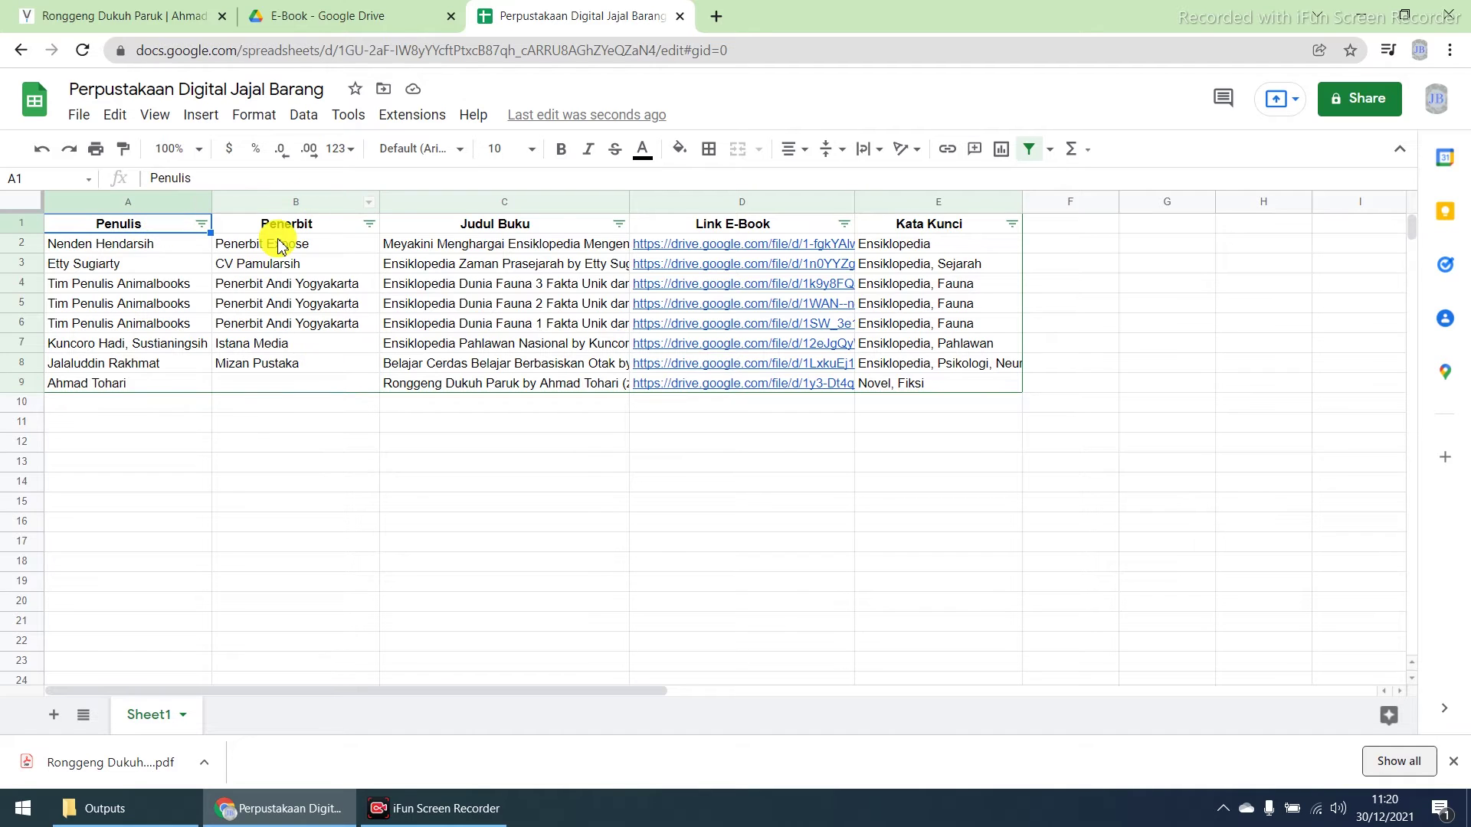
click(306, 223)
click(454, 229)
click(711, 225)
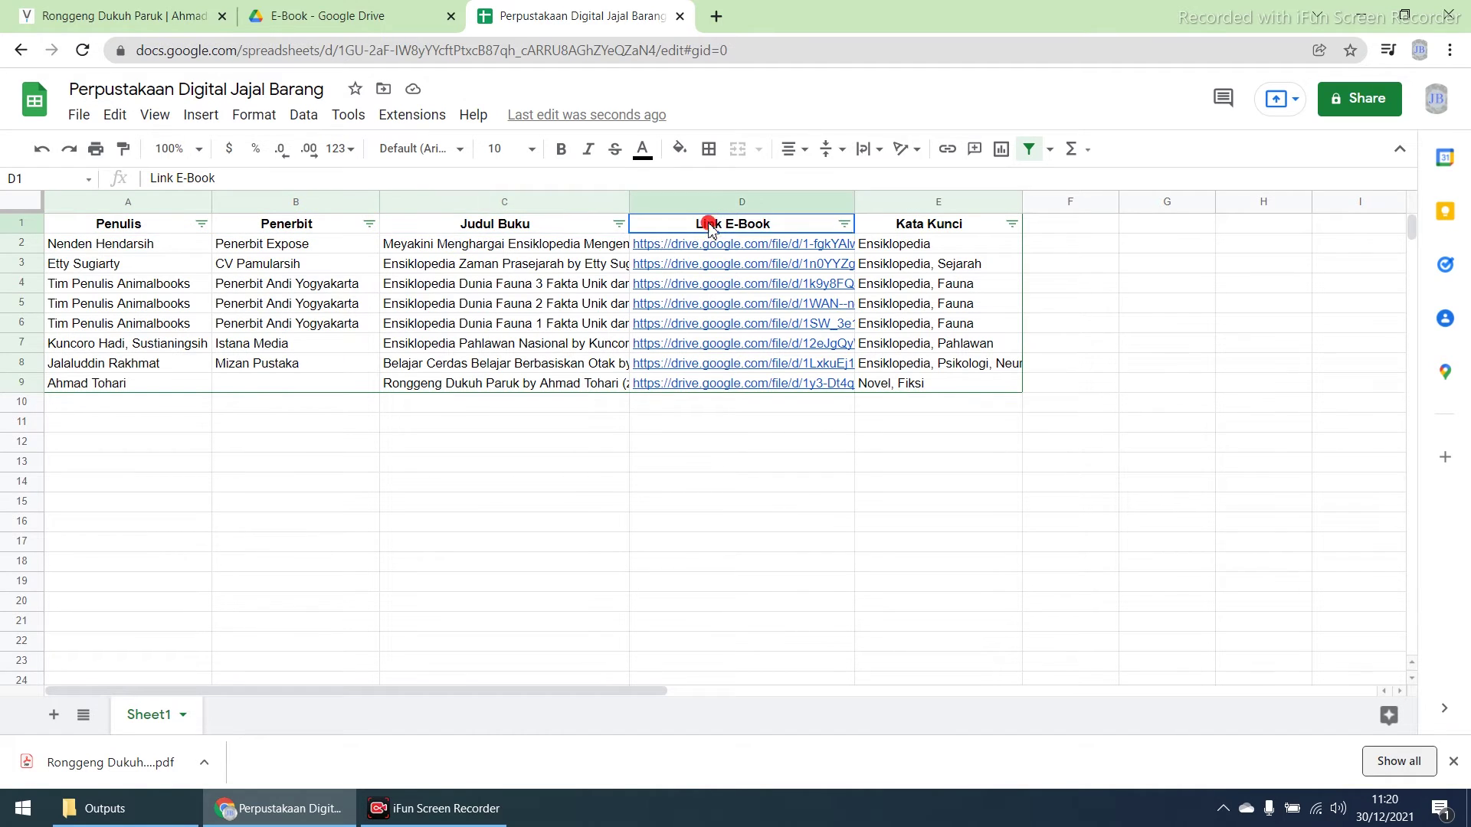
click(923, 224)
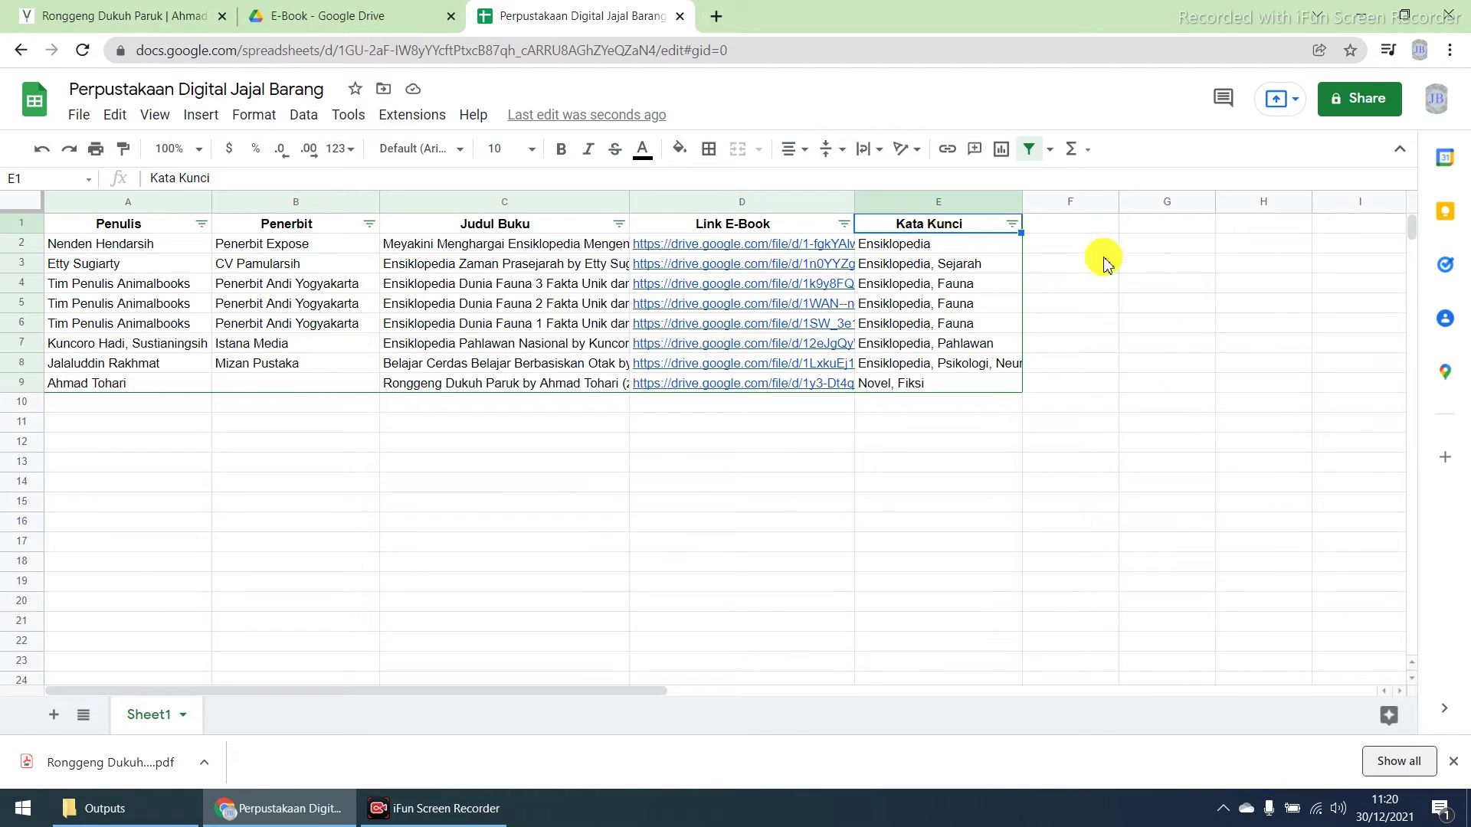
click(1085, 233)
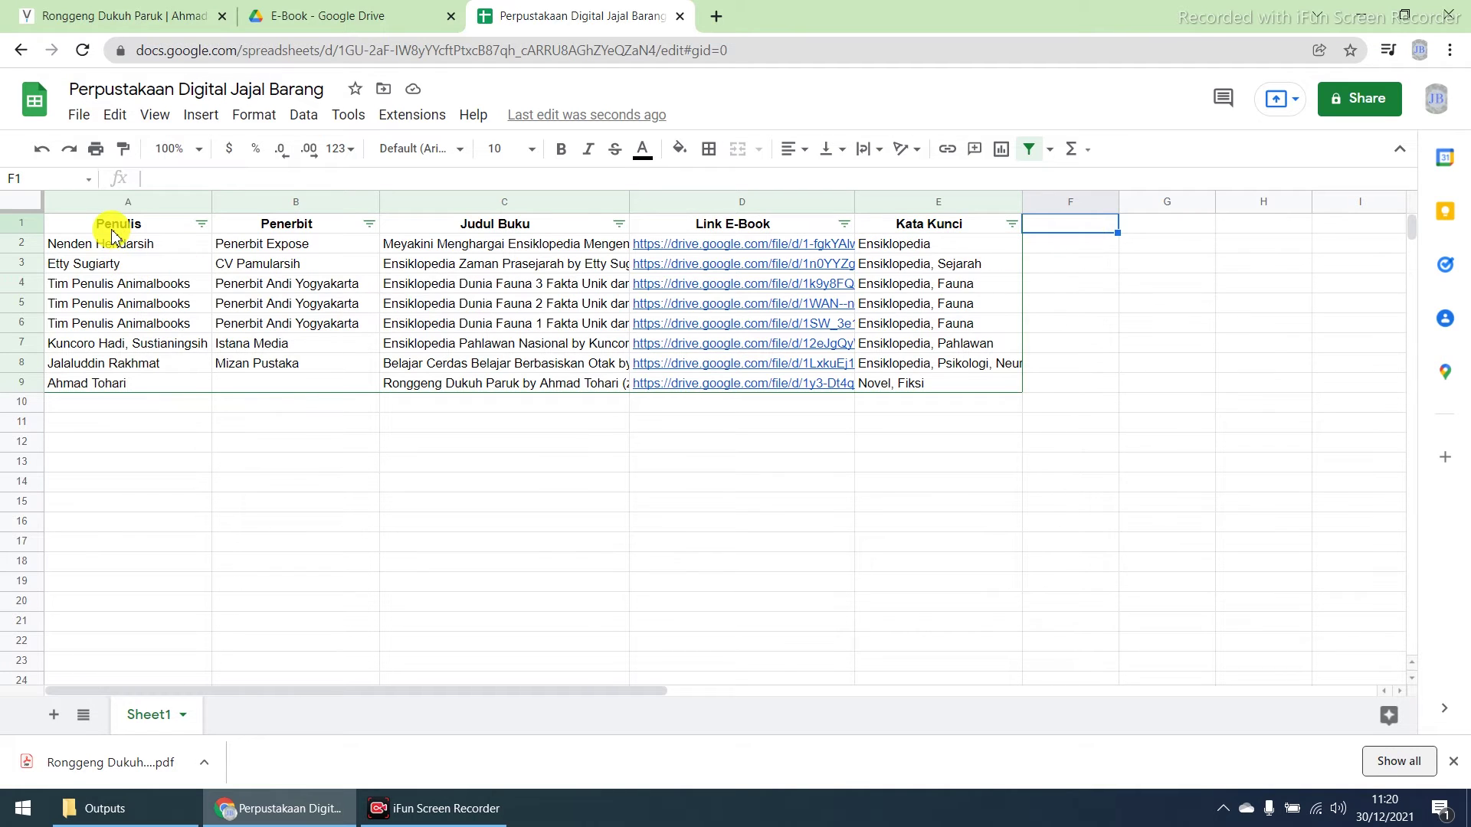
drag(111, 233, 291, 244)
drag(674, 315, 930, 383)
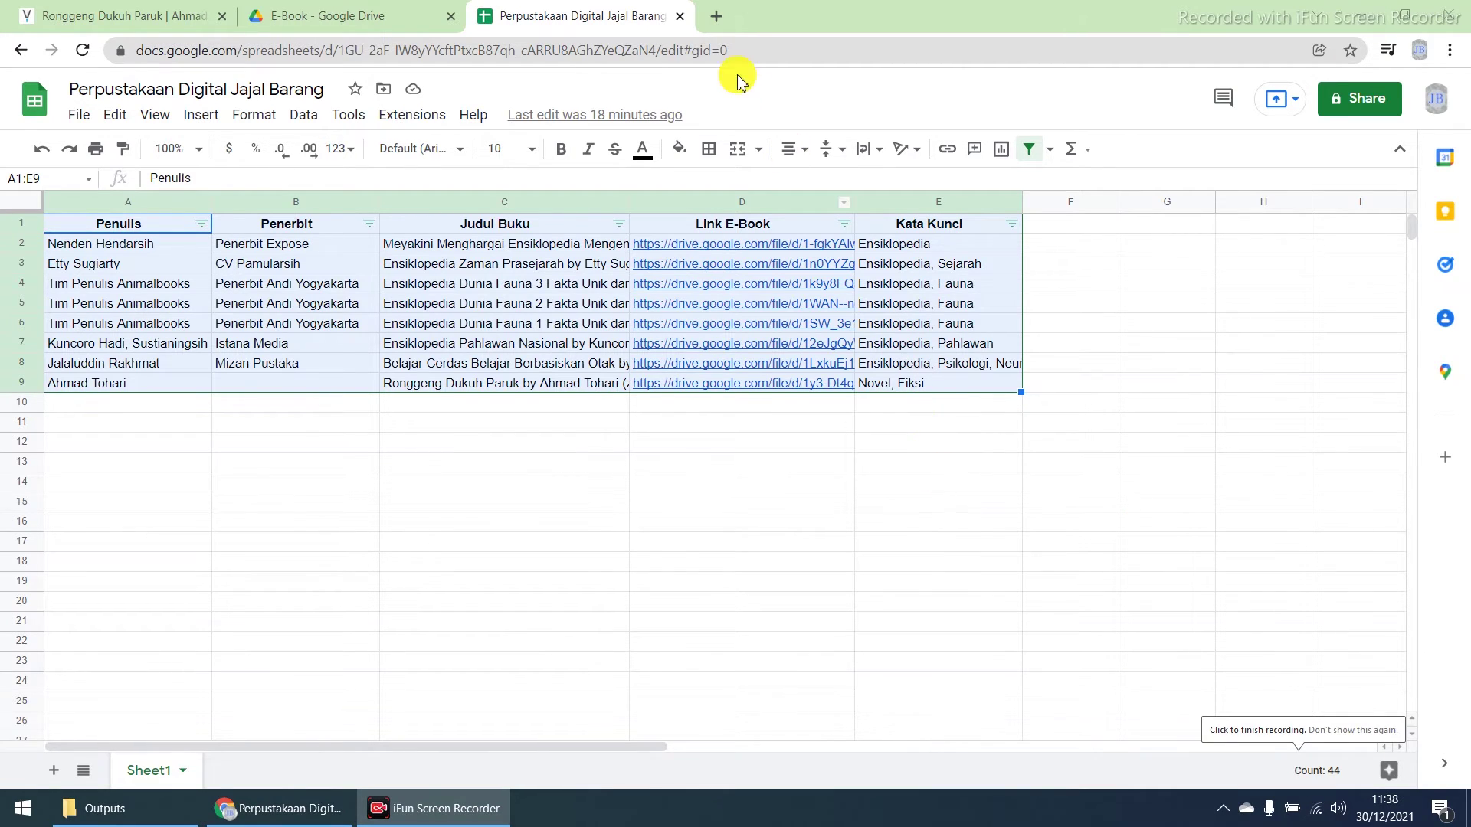
Search Google for 'google data studio' in a new tab and open the Data Studio Overview result.
click(717, 23)
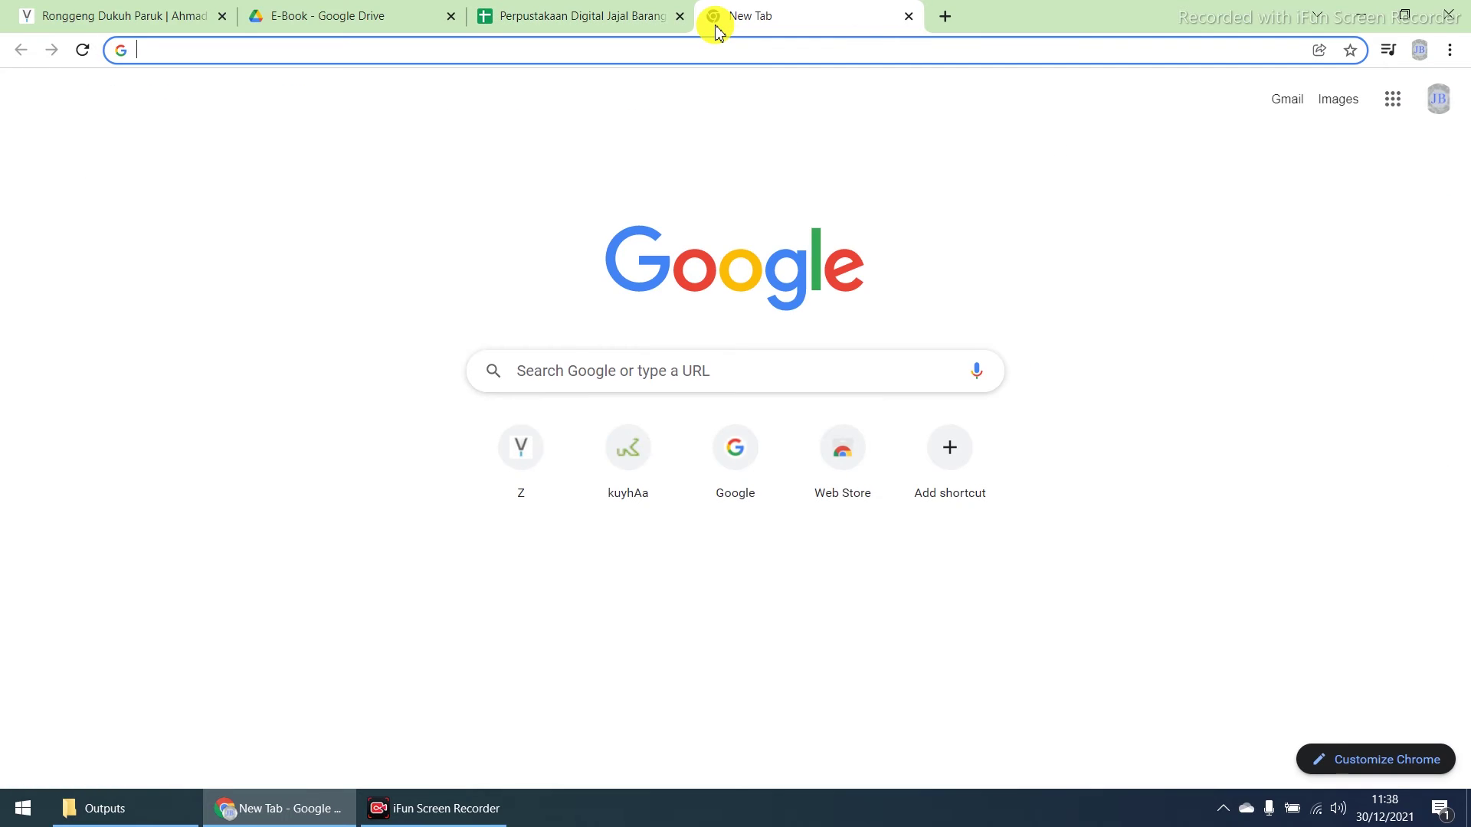
text(google data studio)
key(Return)
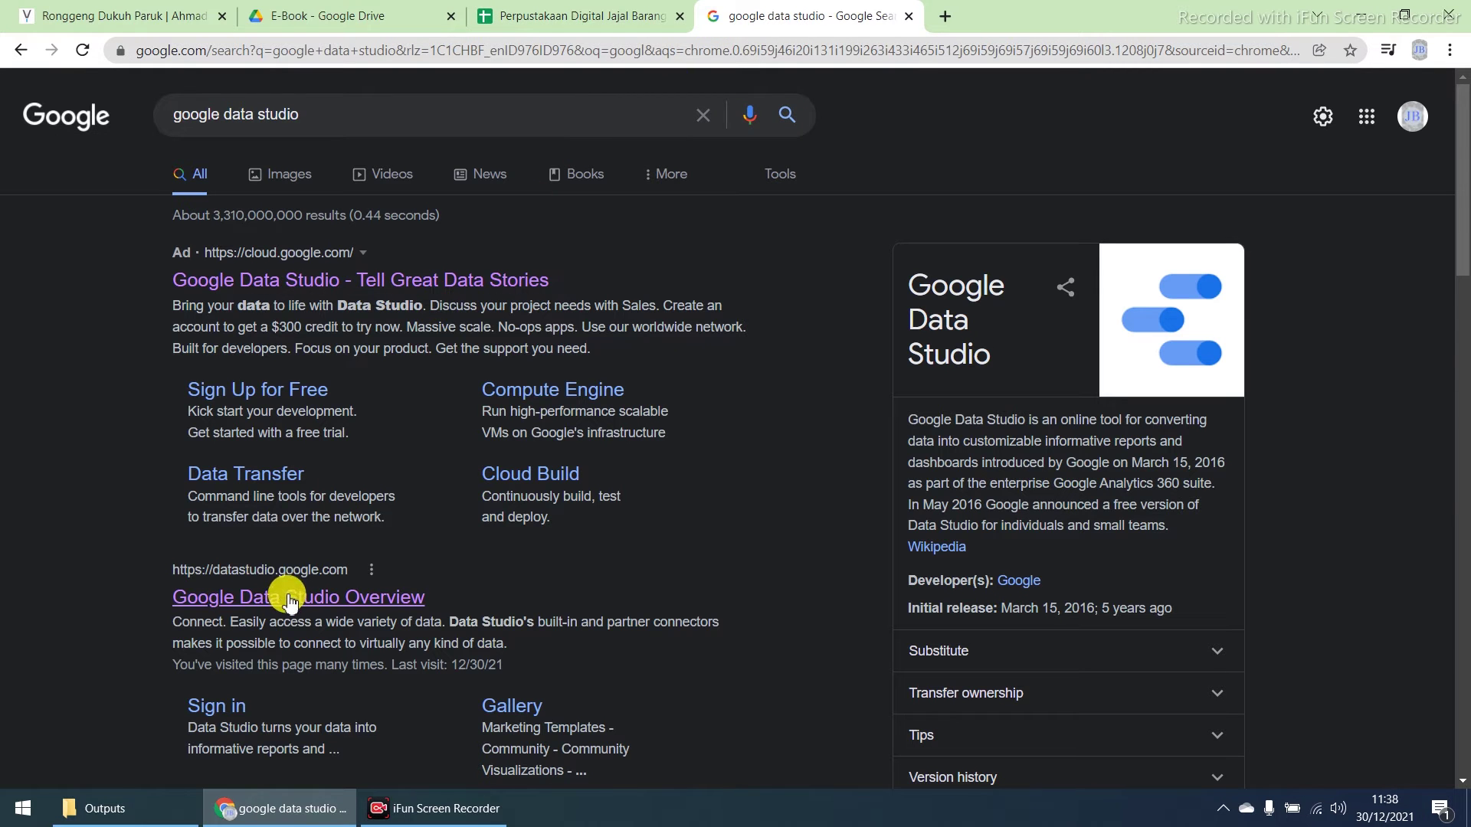
click(289, 599)
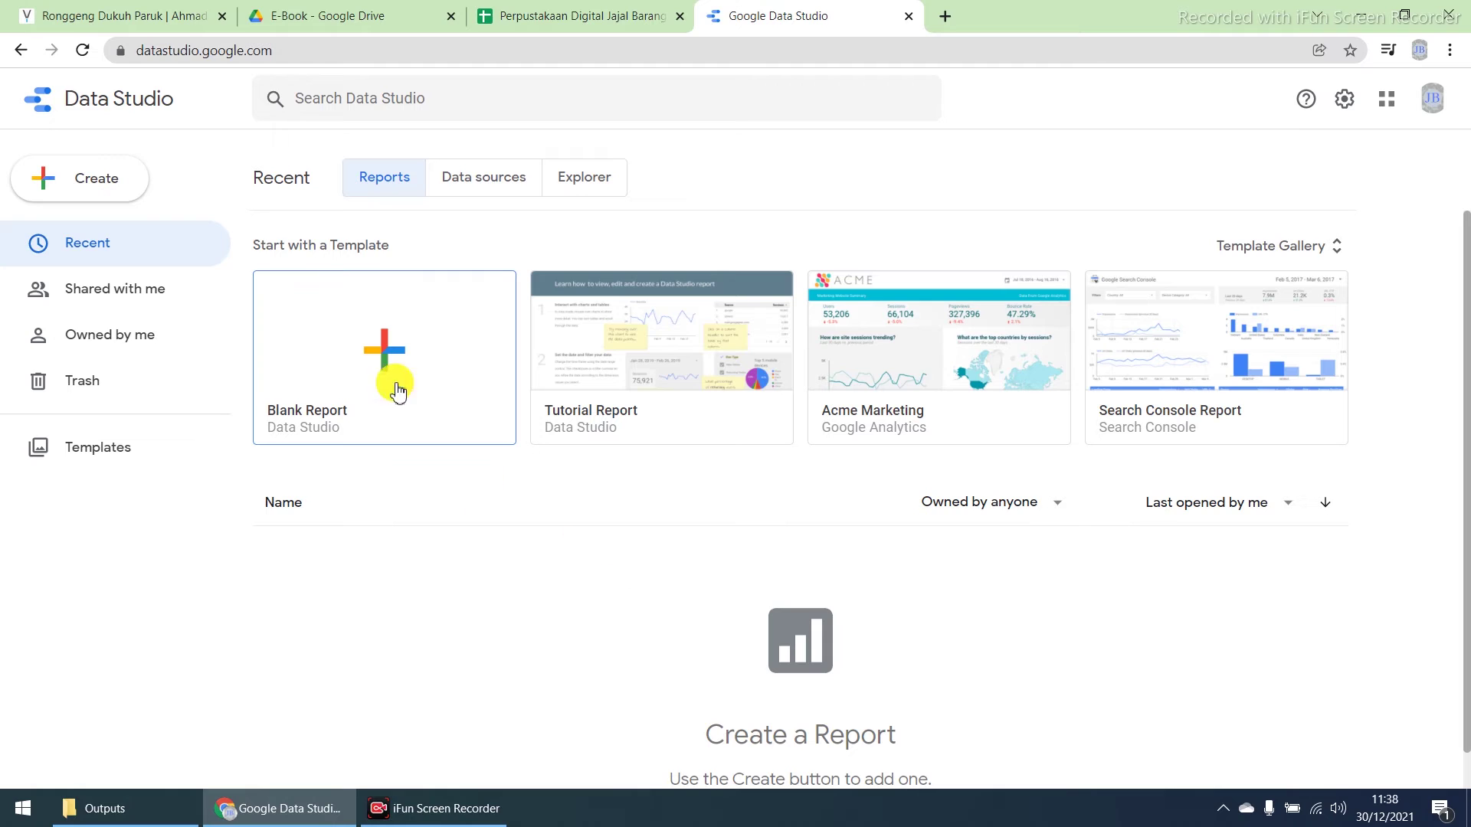
Create a Blank Report and browse the Add data to report connector list.
click(354, 351)
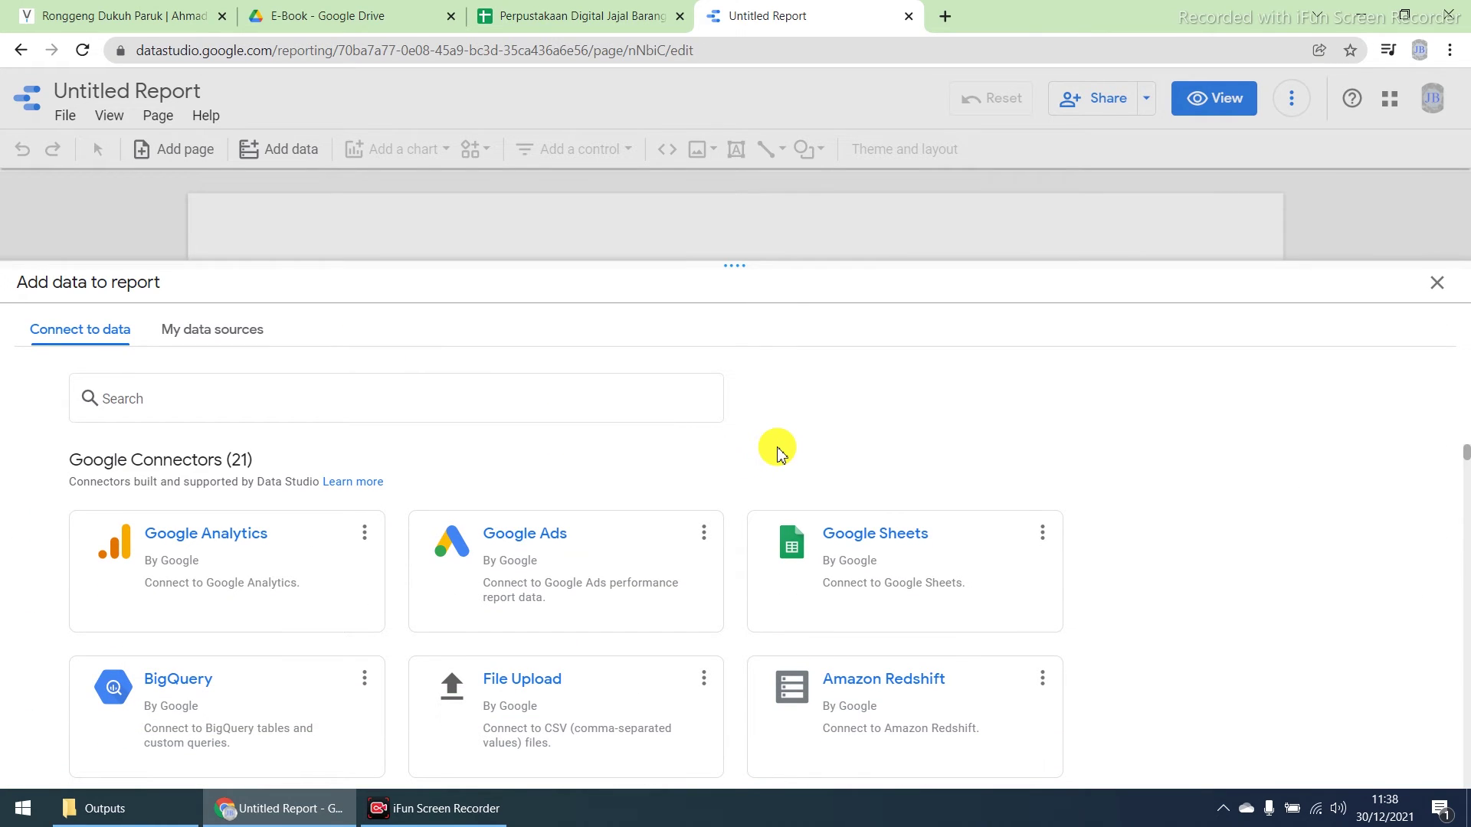
scroll(762, 451, down, 1)
scroll(763, 450, down, 2)
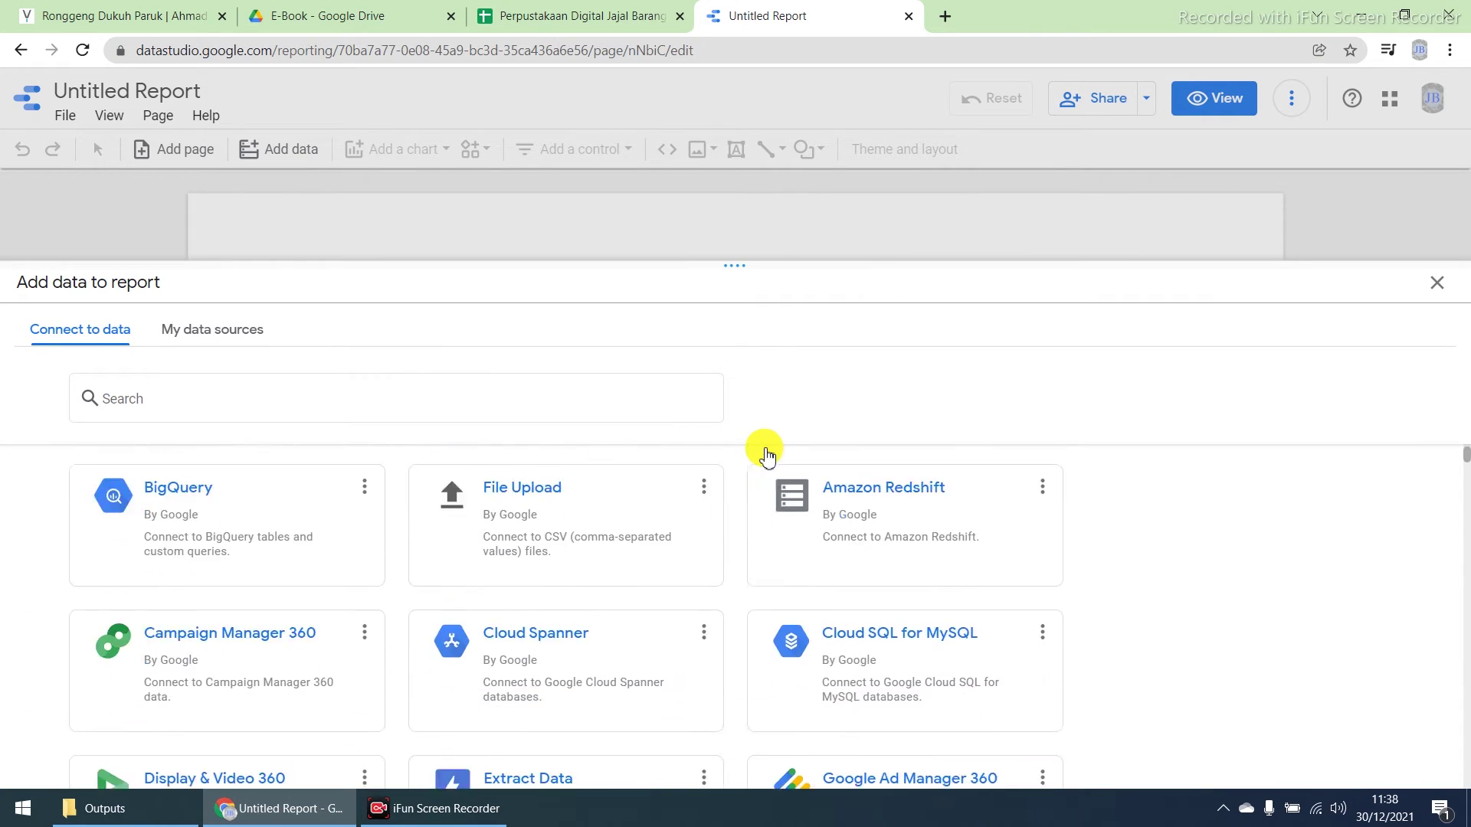
scroll(728, 505, down, 1)
scroll(702, 564, up, 3)
scroll(613, 493, down, 1)
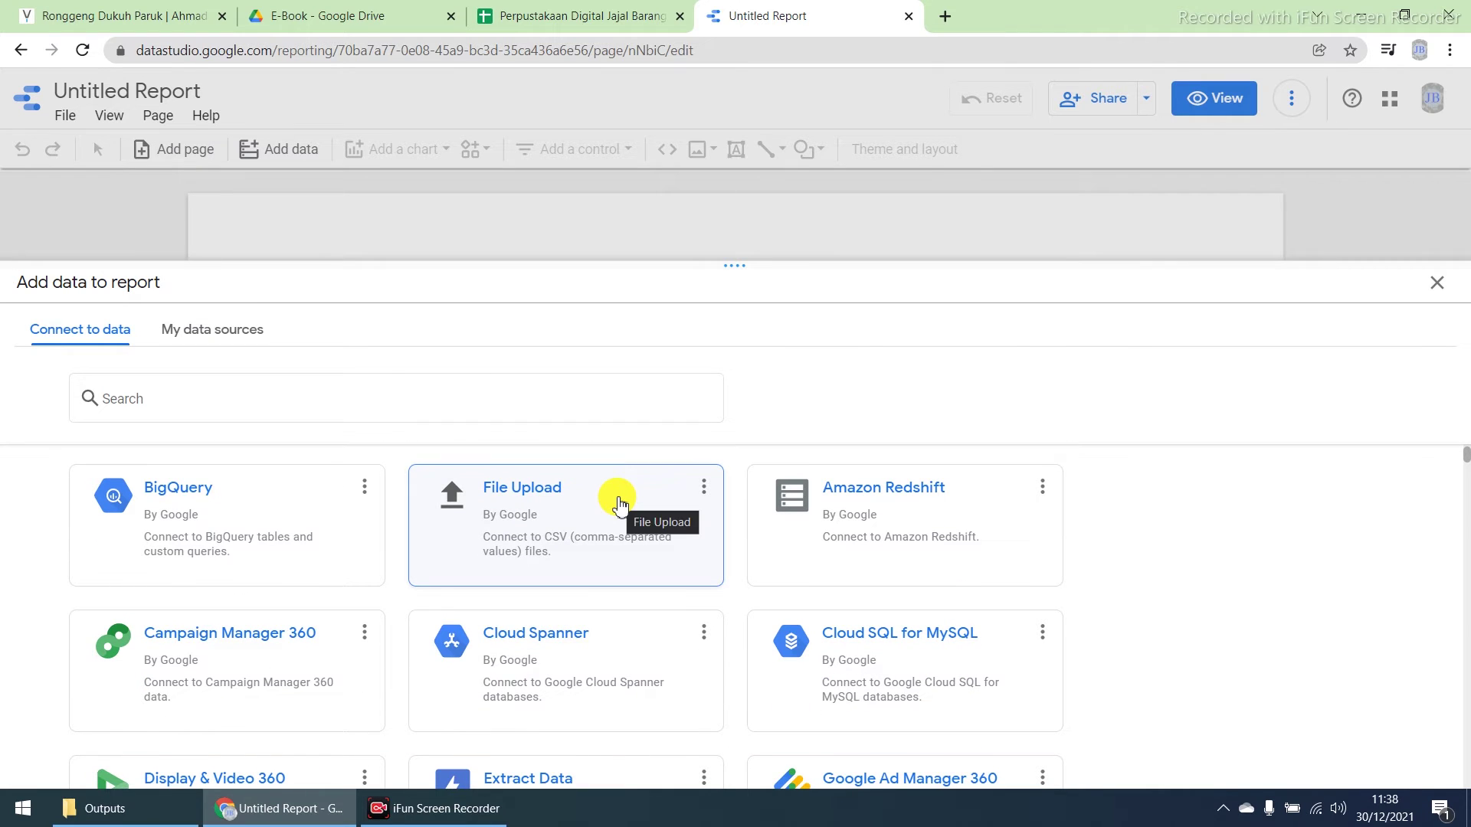
scroll(612, 498, up, 2)
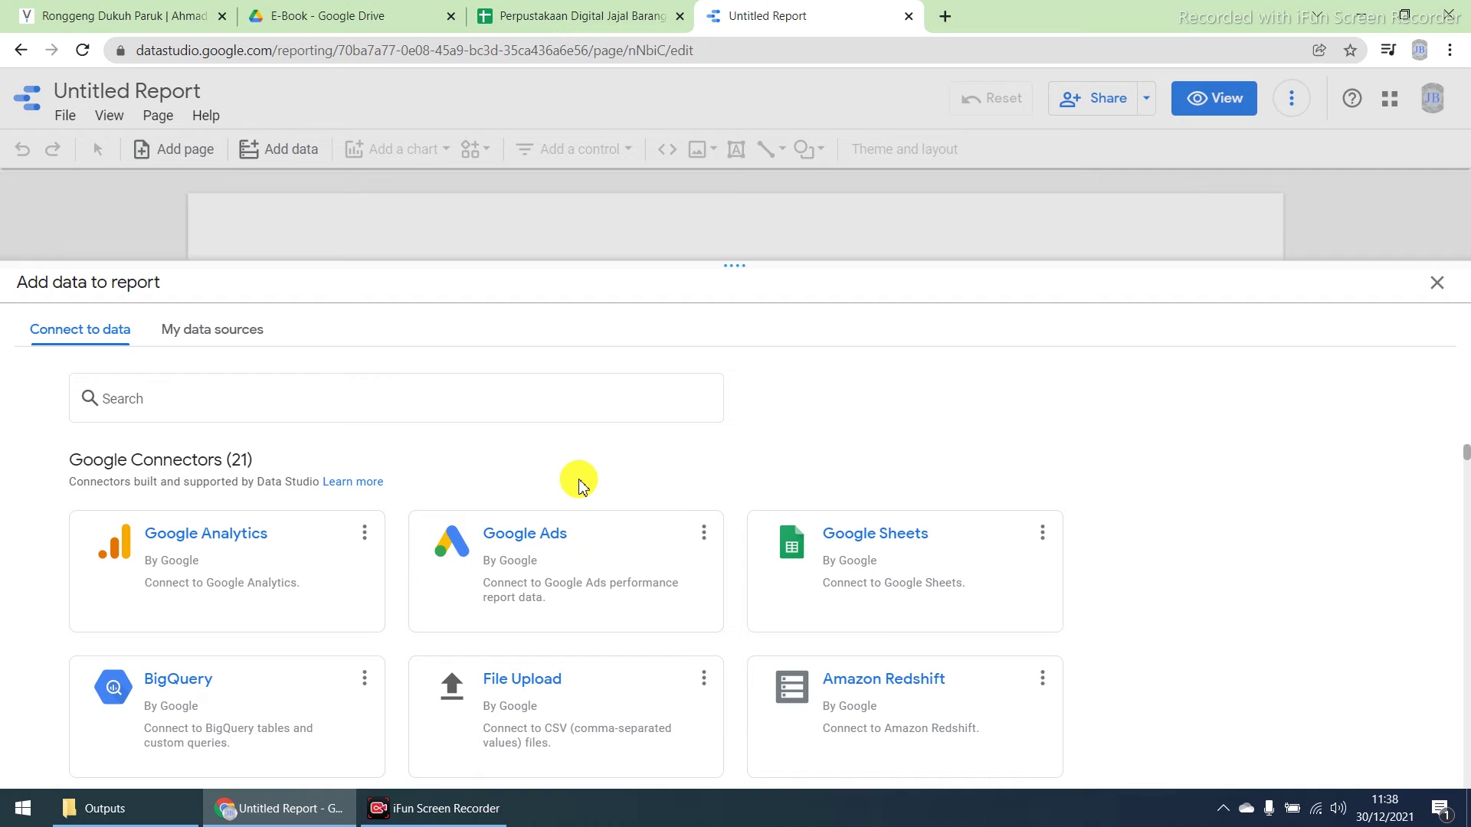
Add Sheet1 of Perpustakaan Digital Jajal Barang through the Google Sheets connector.
click(856, 569)
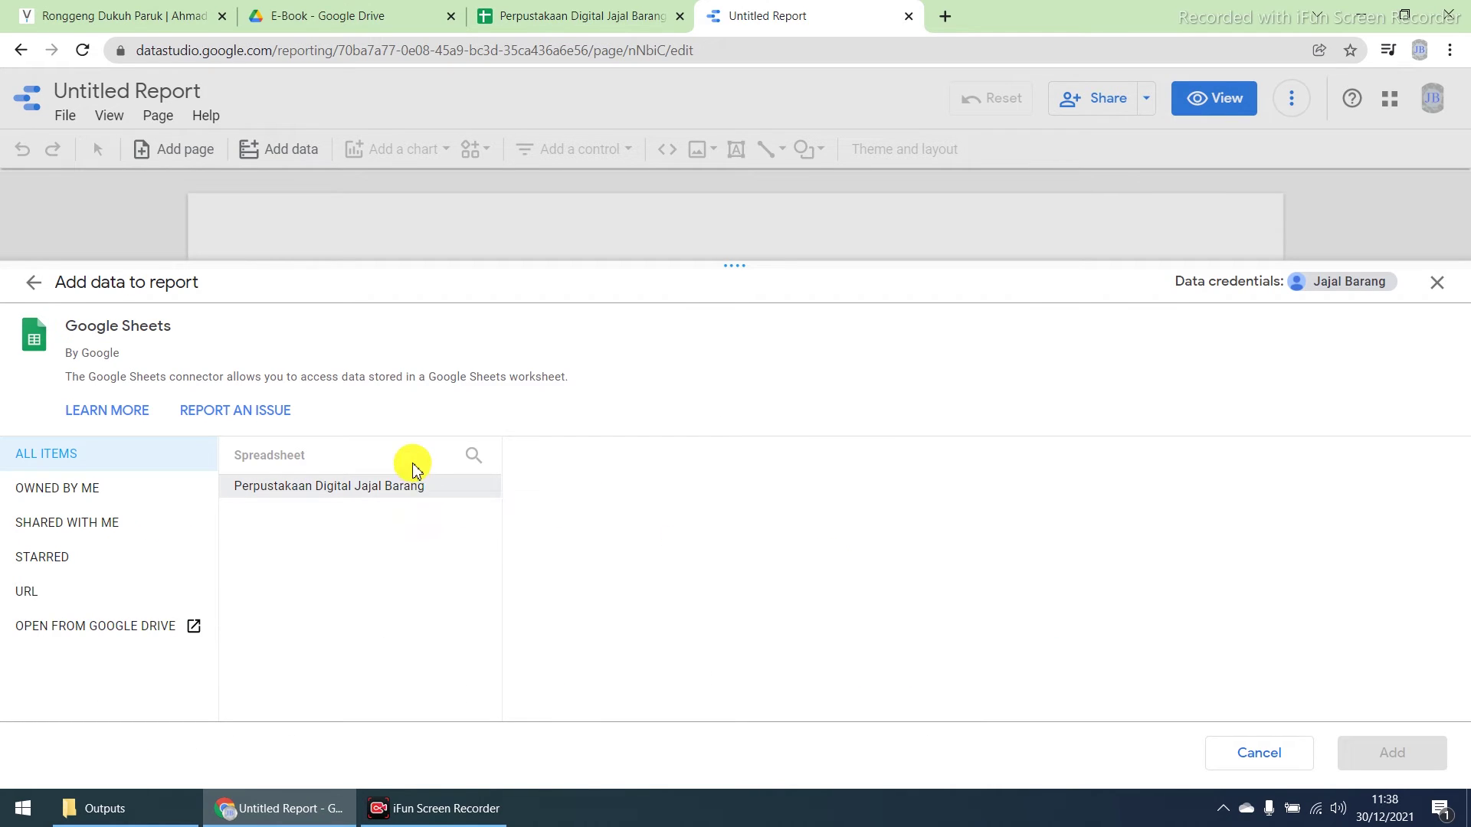
click(381, 491)
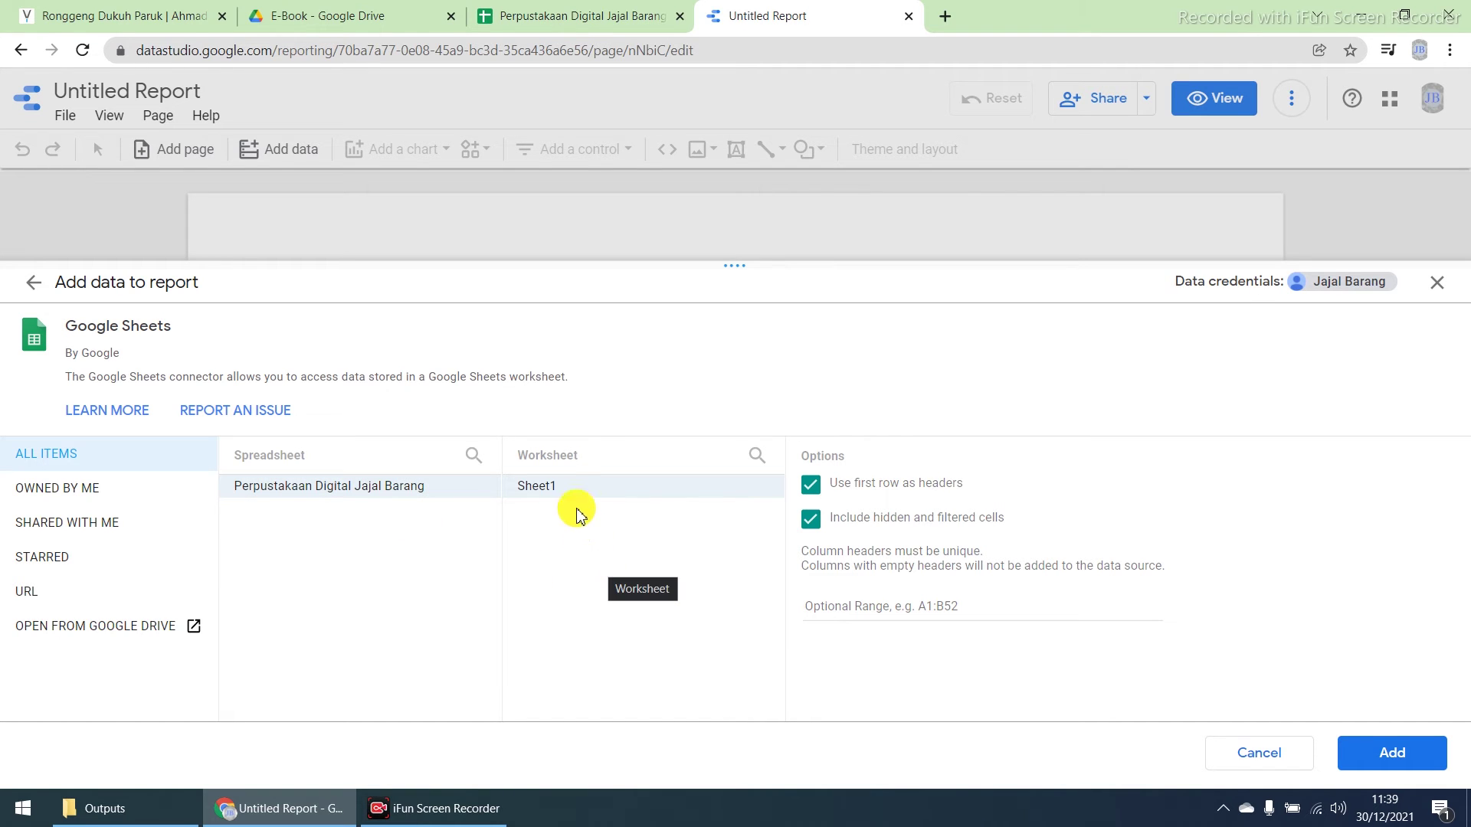
mouse_move(535, 485)
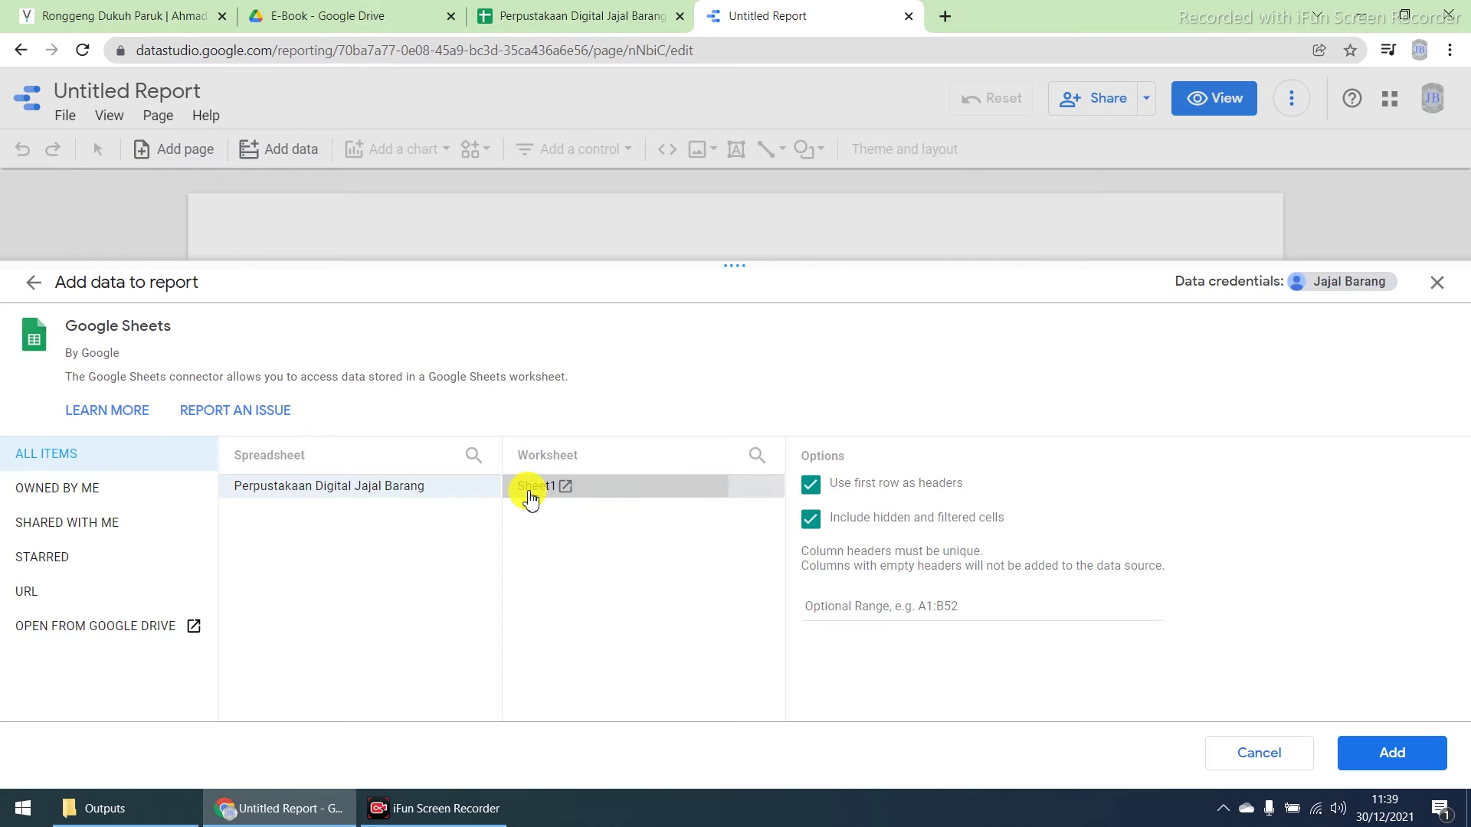
click(1382, 747)
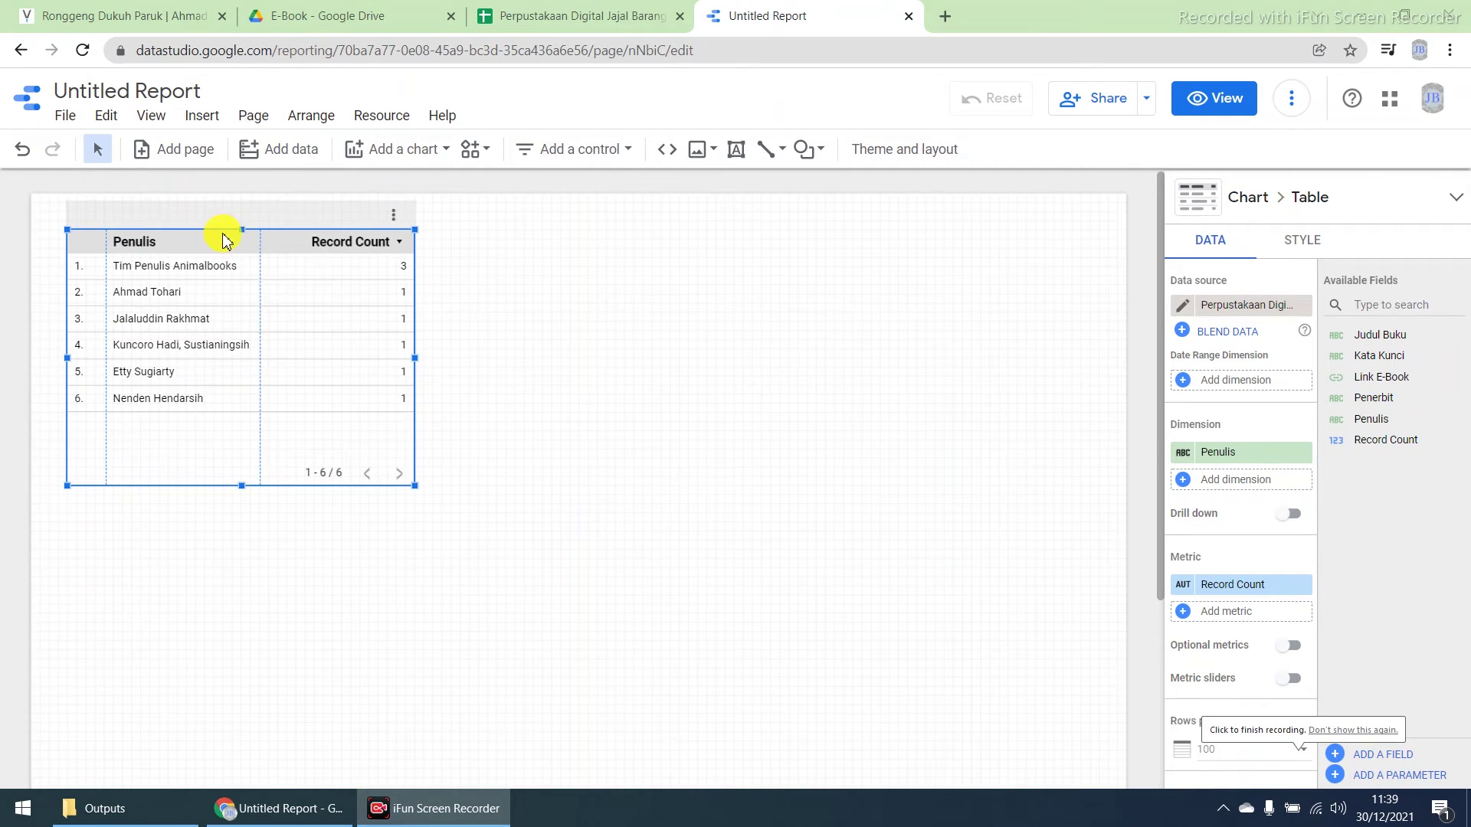
Move the Penulis and Record Count table to the page centre and stretch it nearly edge to edge.
drag(219, 231, 558, 375)
drag(754, 499, 1081, 499)
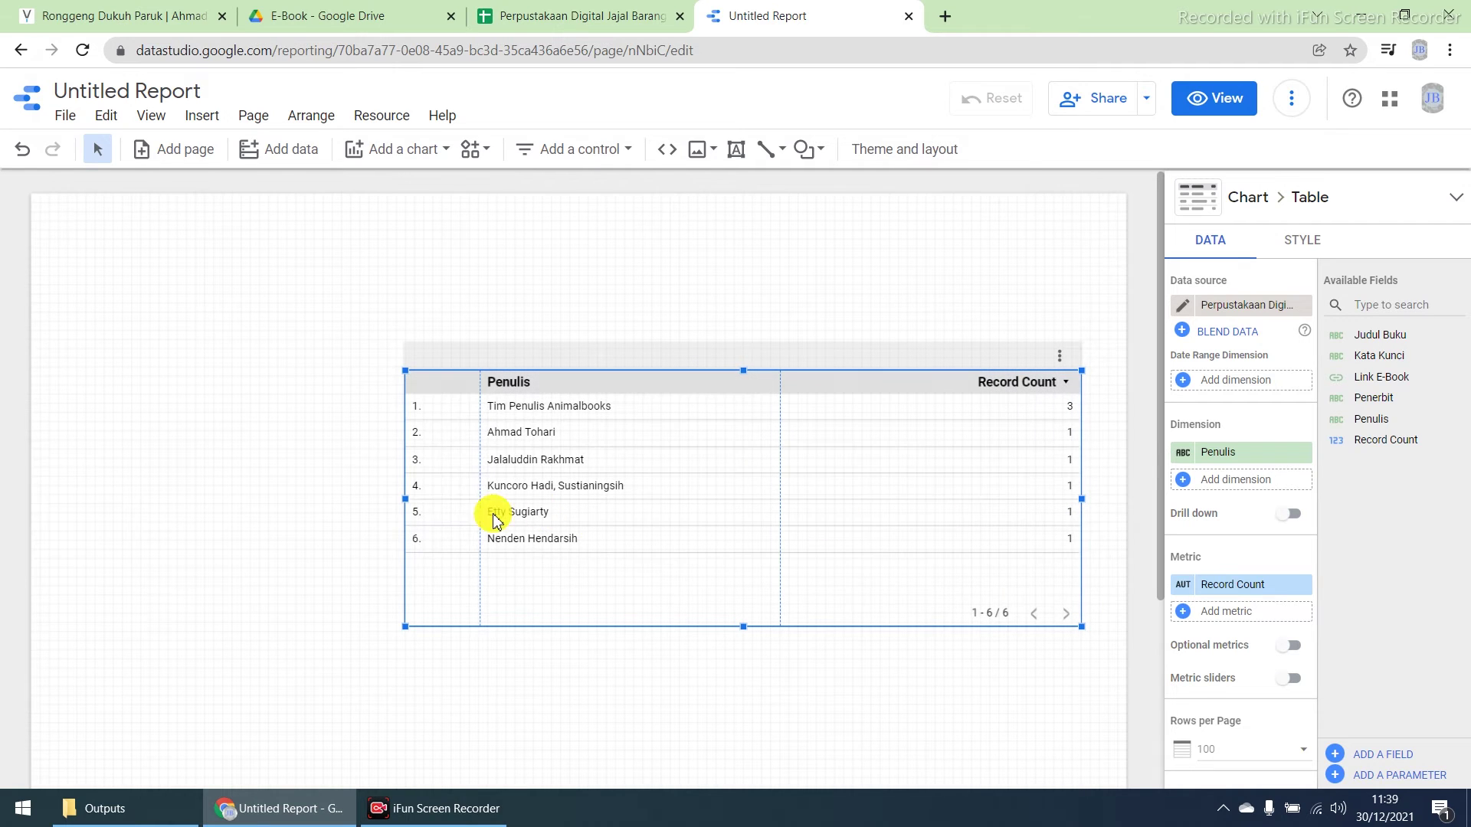
drag(410, 500, 80, 467)
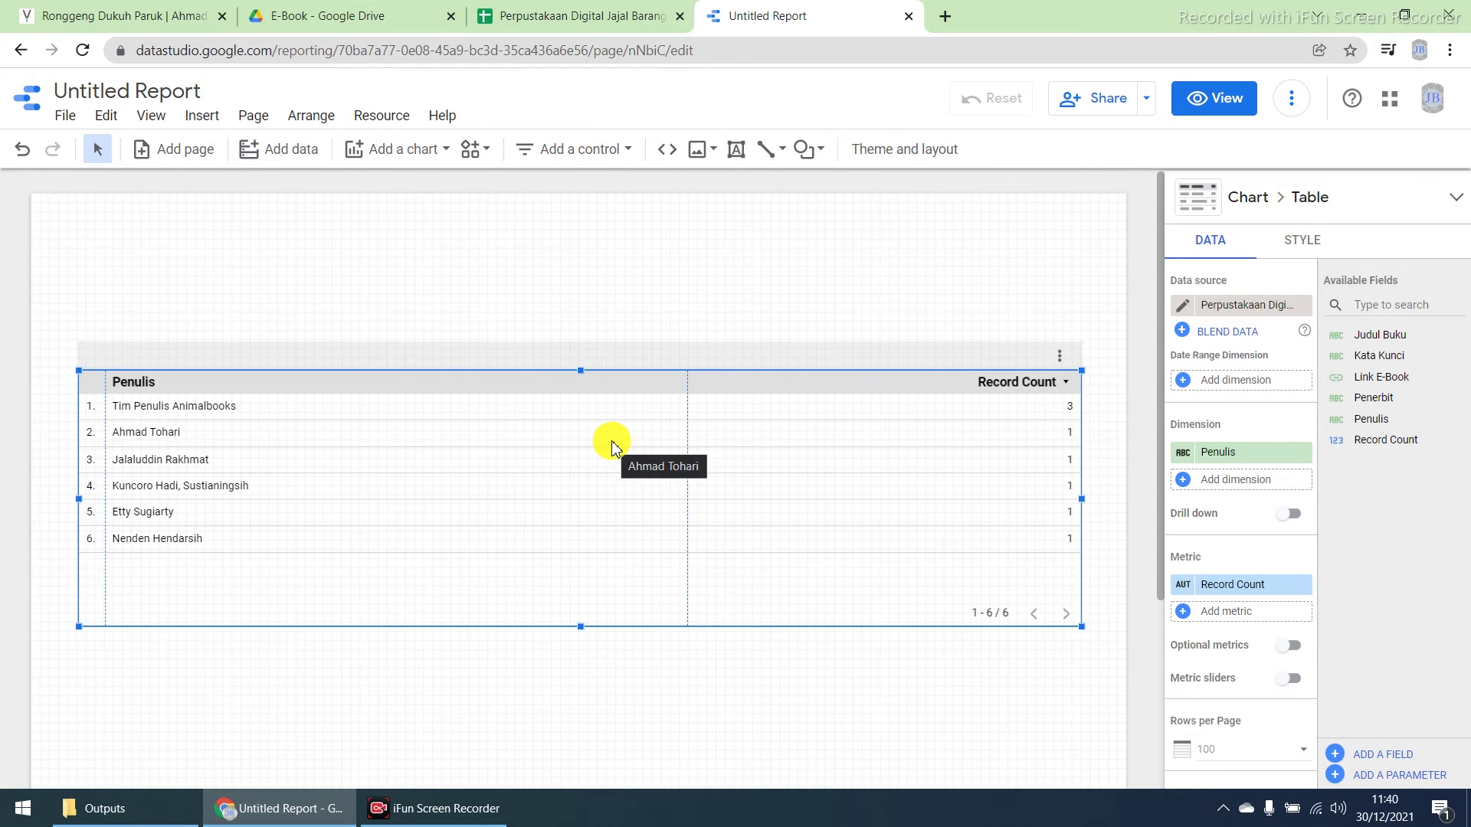
Add Judul Buku, Link E-Book and Kata Kunci columns to the table and autofit the column widths.
click(1240, 480)
click(1196, 545)
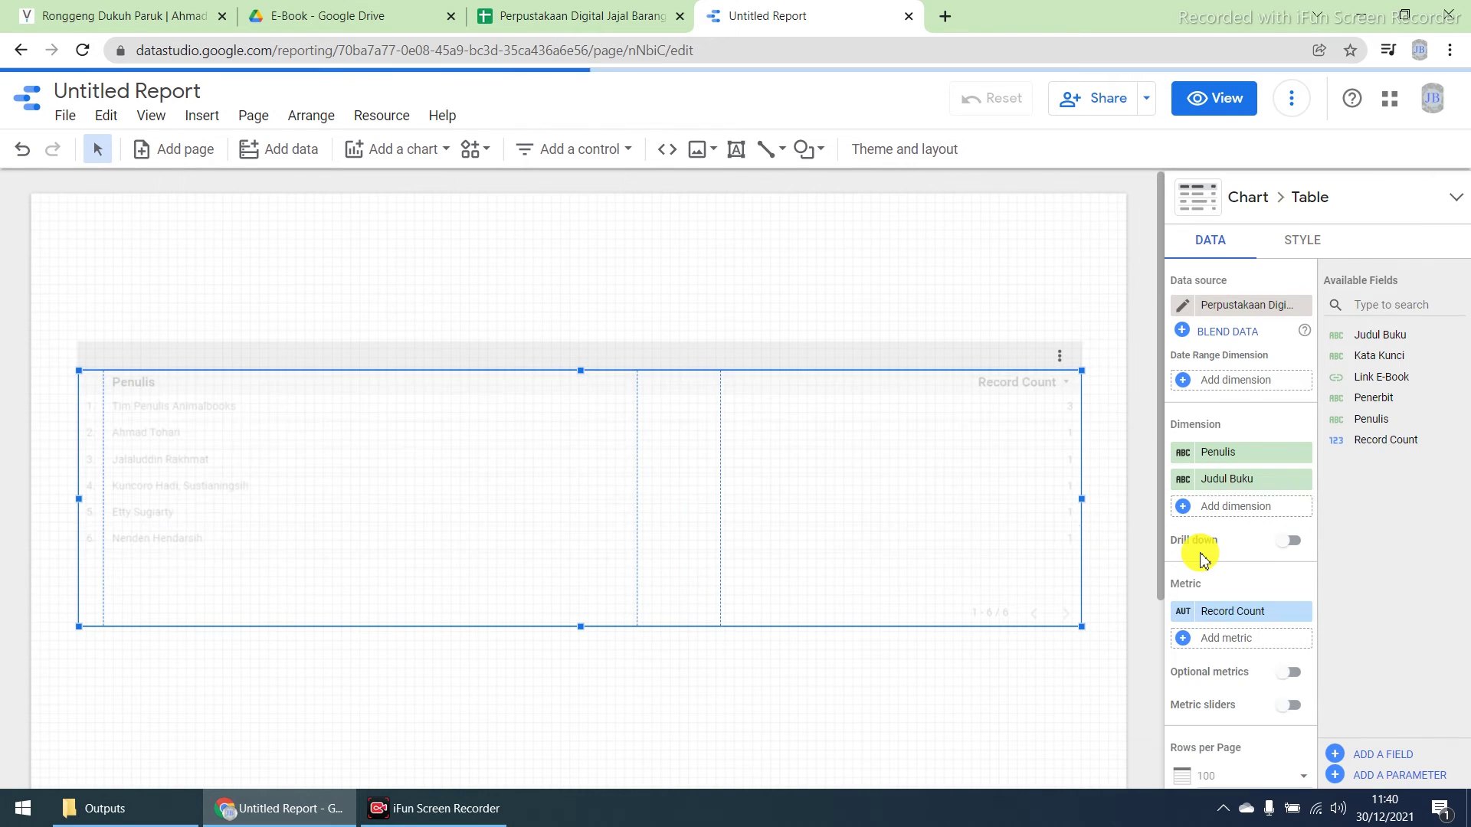
click(1238, 518)
click(1214, 613)
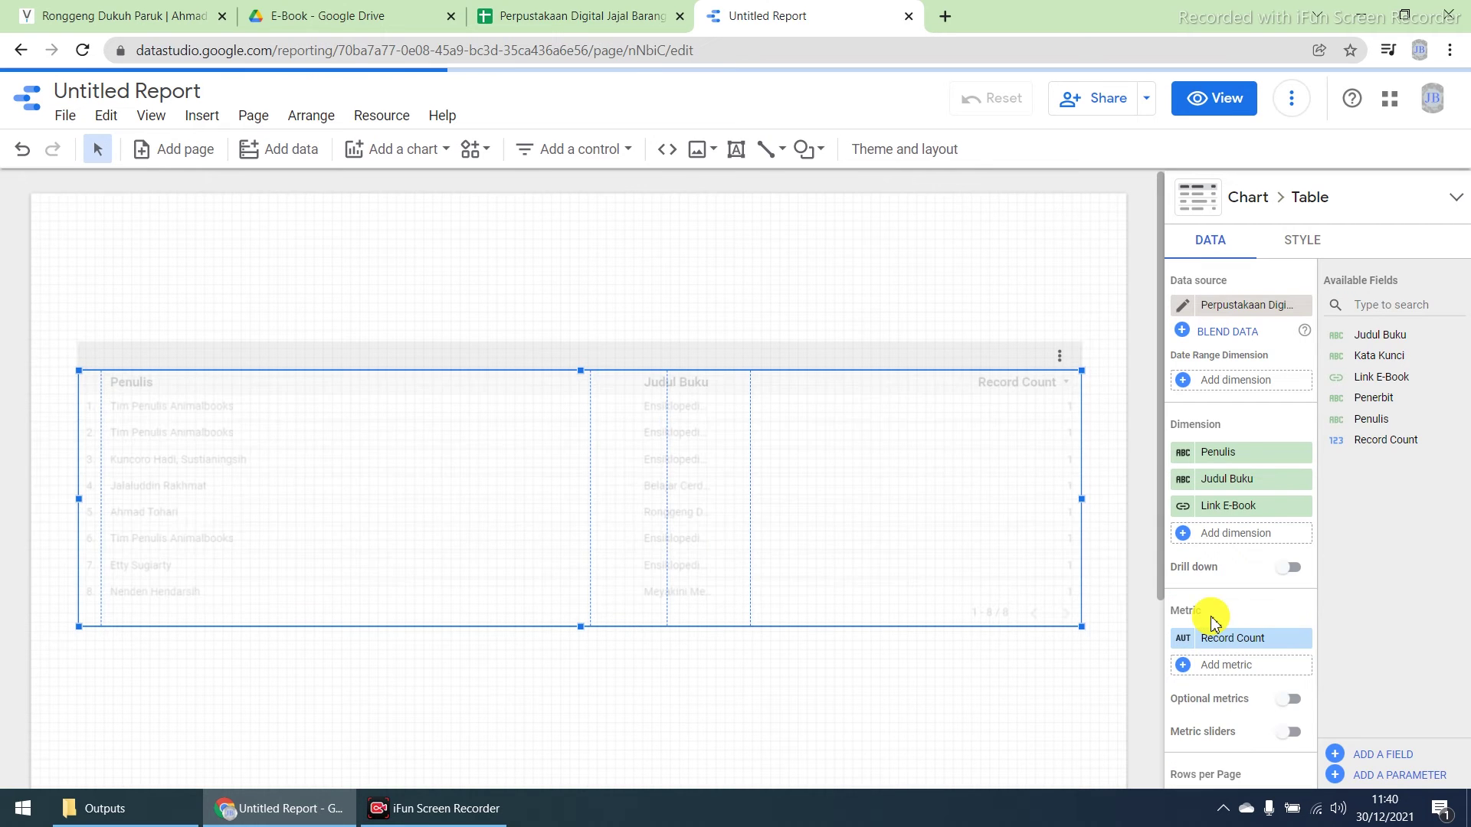
click(1239, 534)
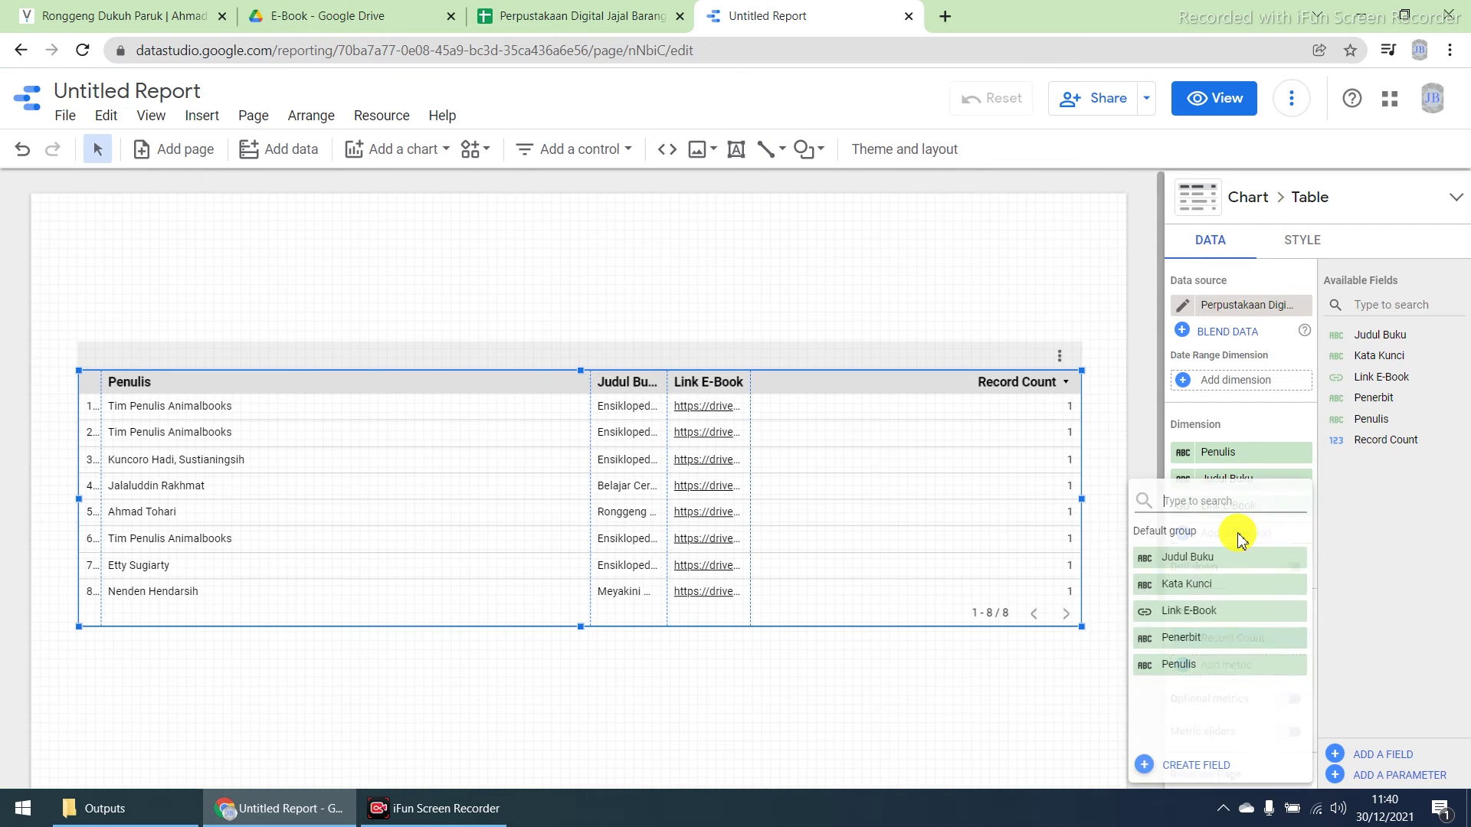
click(1205, 588)
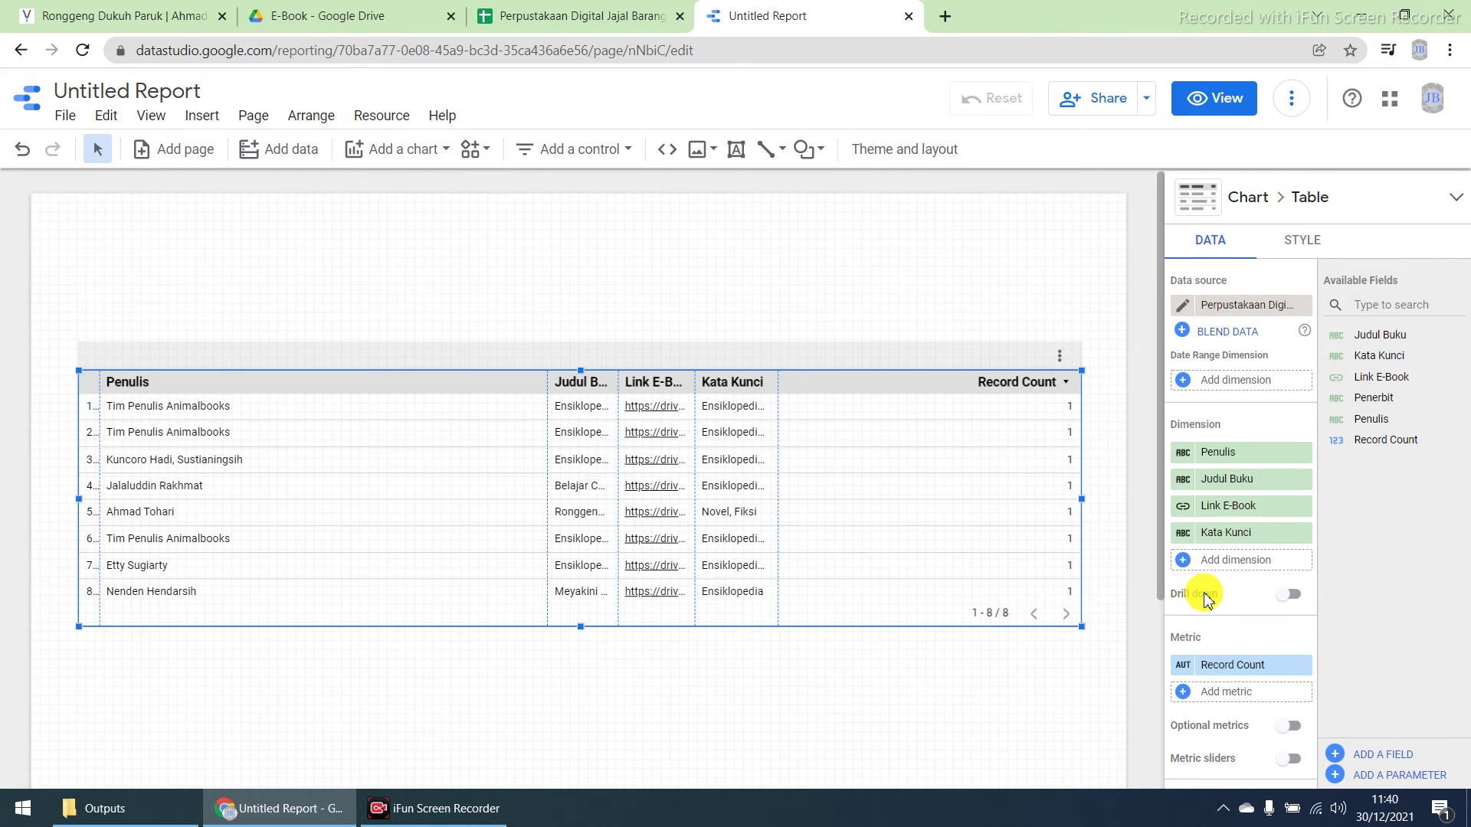
mouse_move(547, 518)
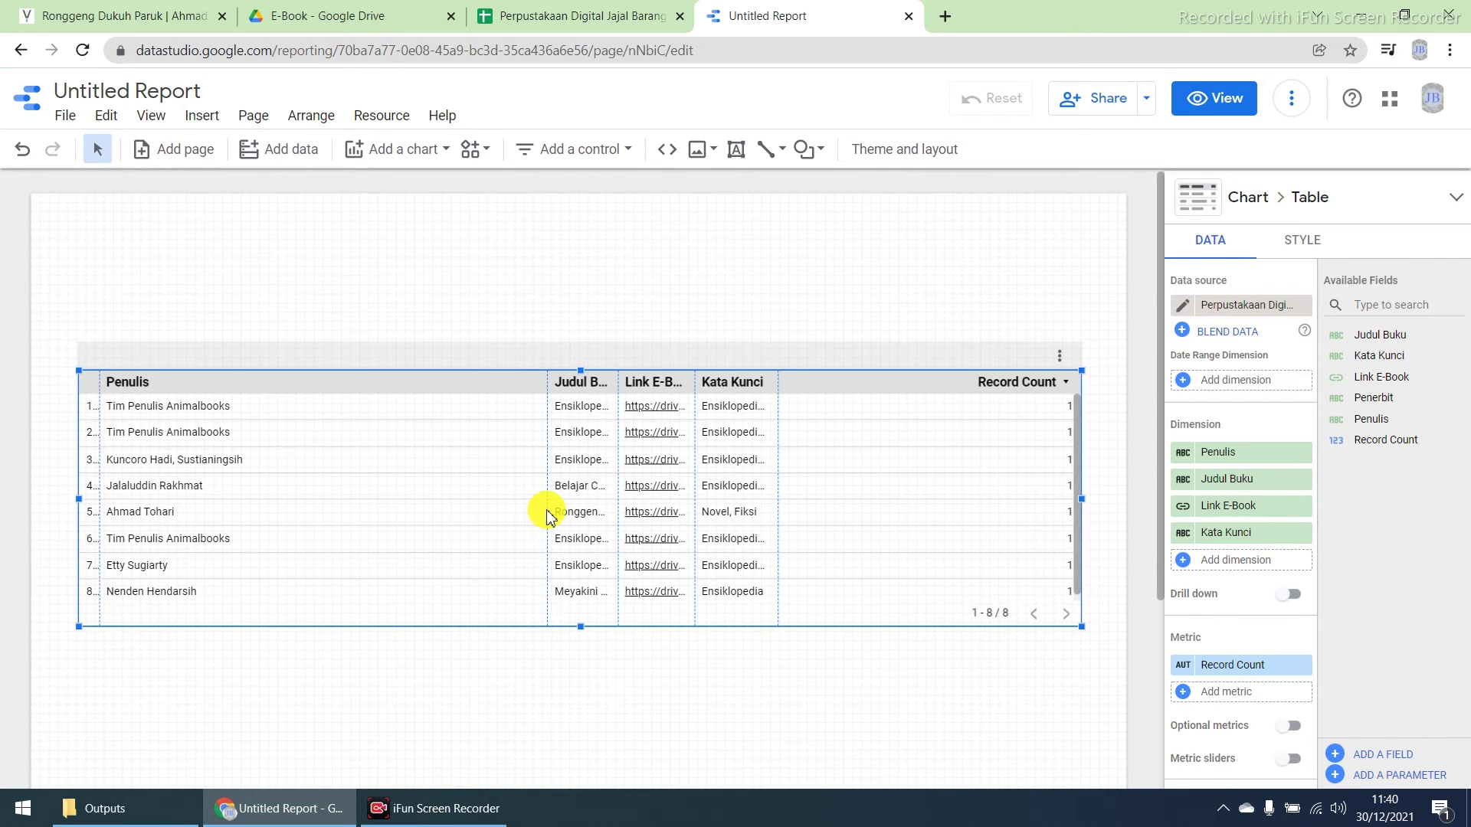
double_click(547, 512)
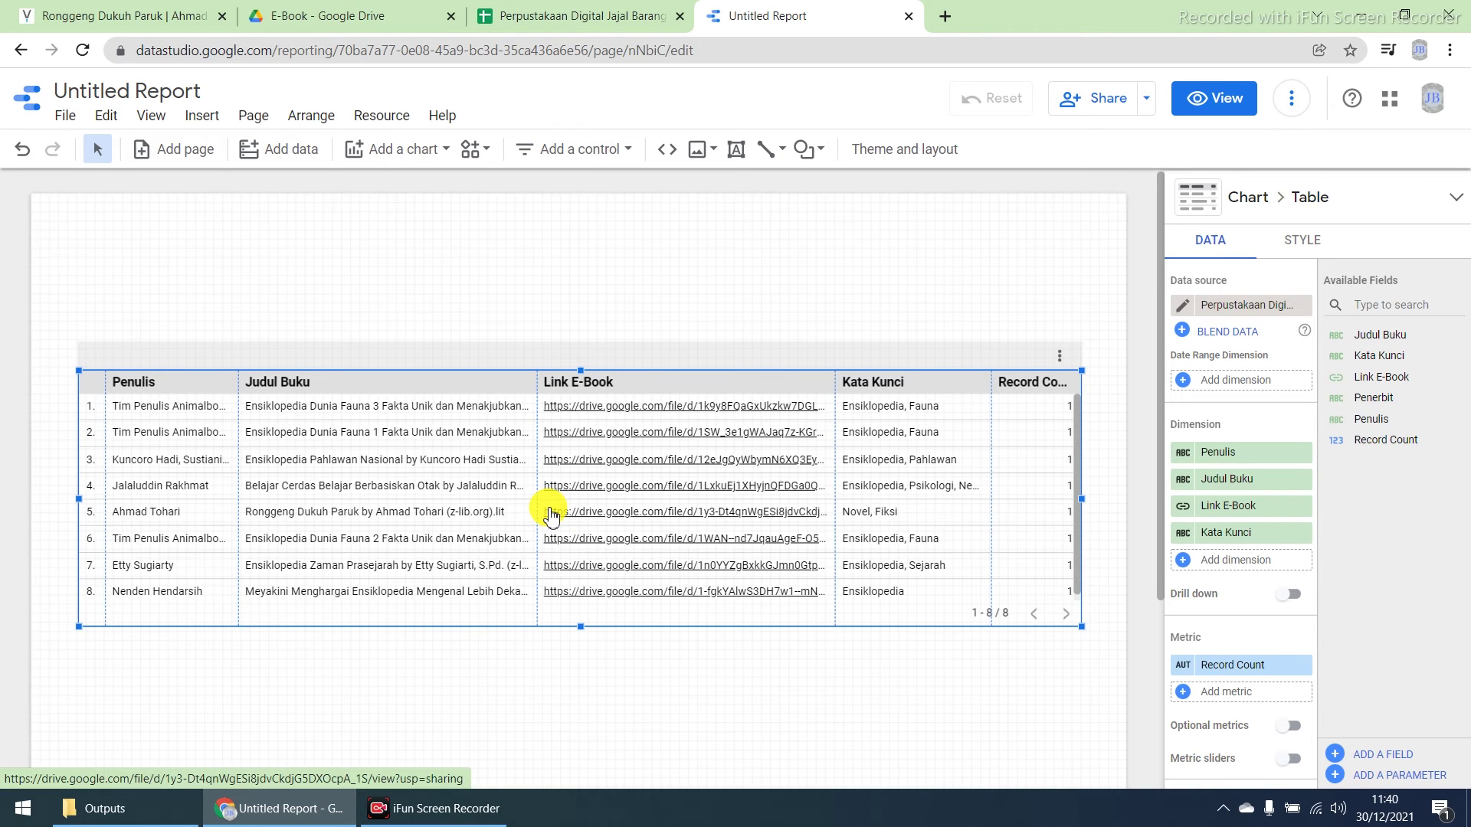
click(570, 302)
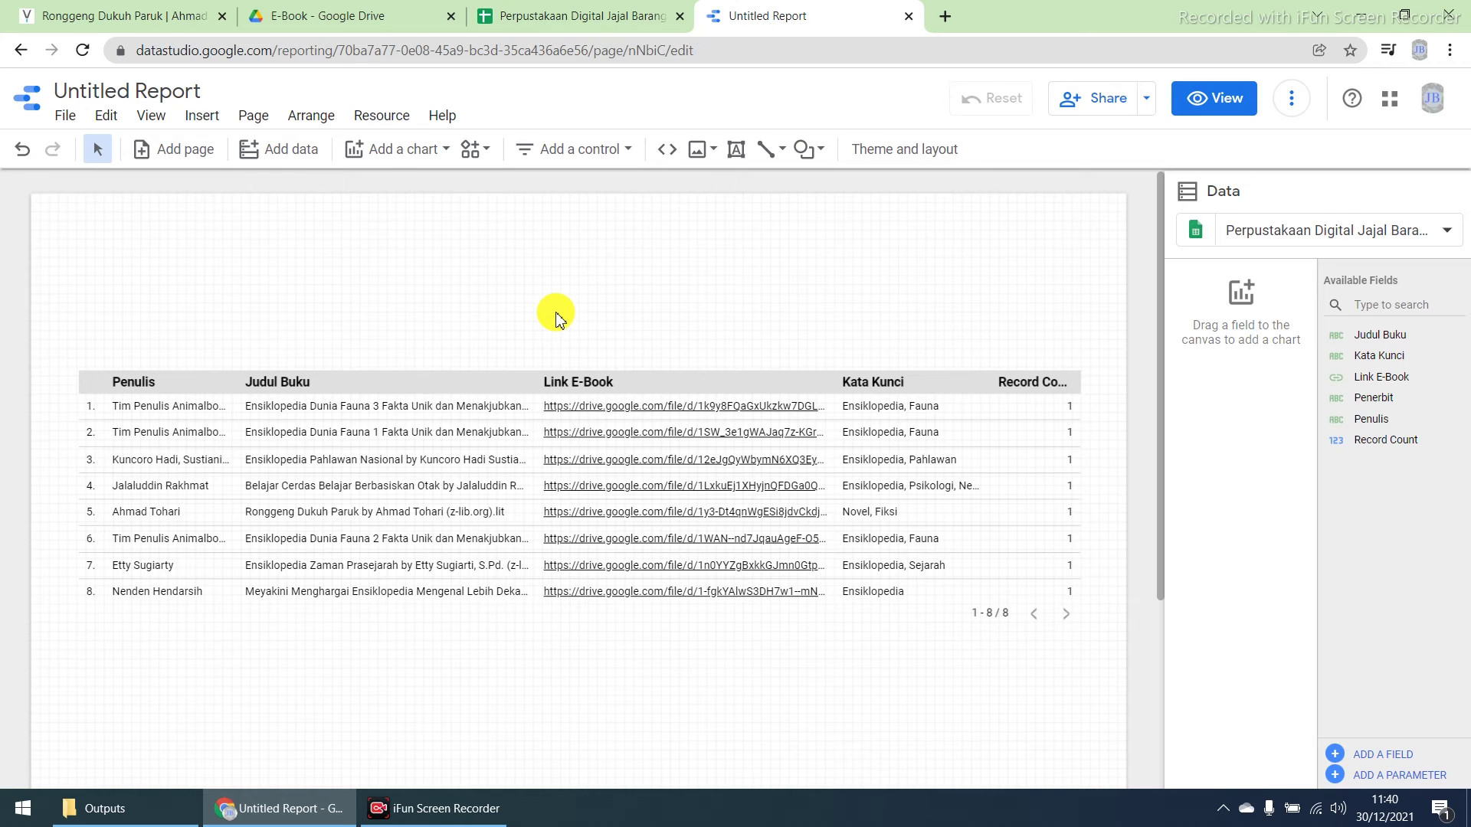
Insert a Penulis drop-down filter above the table, with copies placed at the right and far left.
click(201, 117)
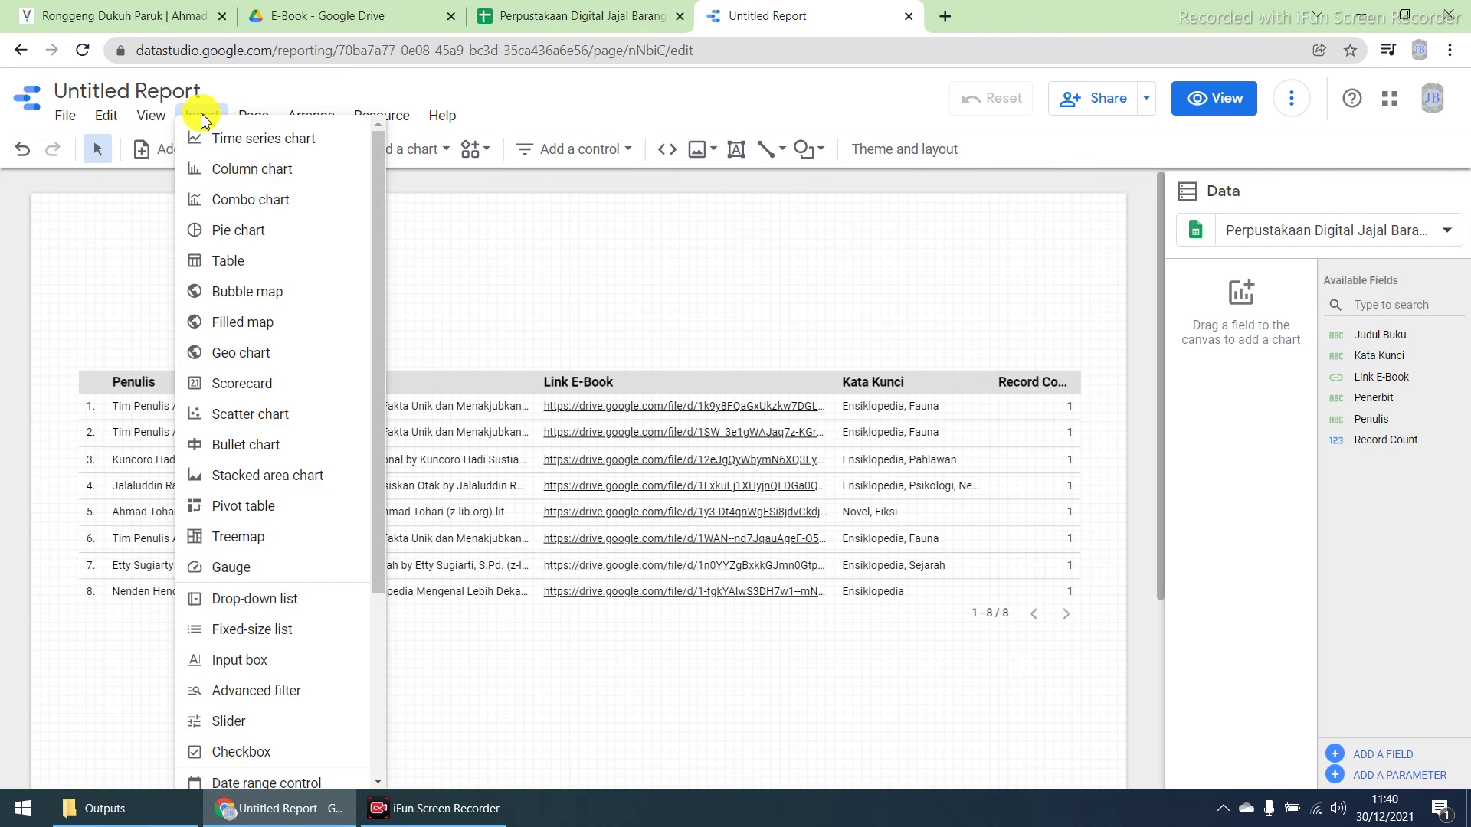
click(282, 600)
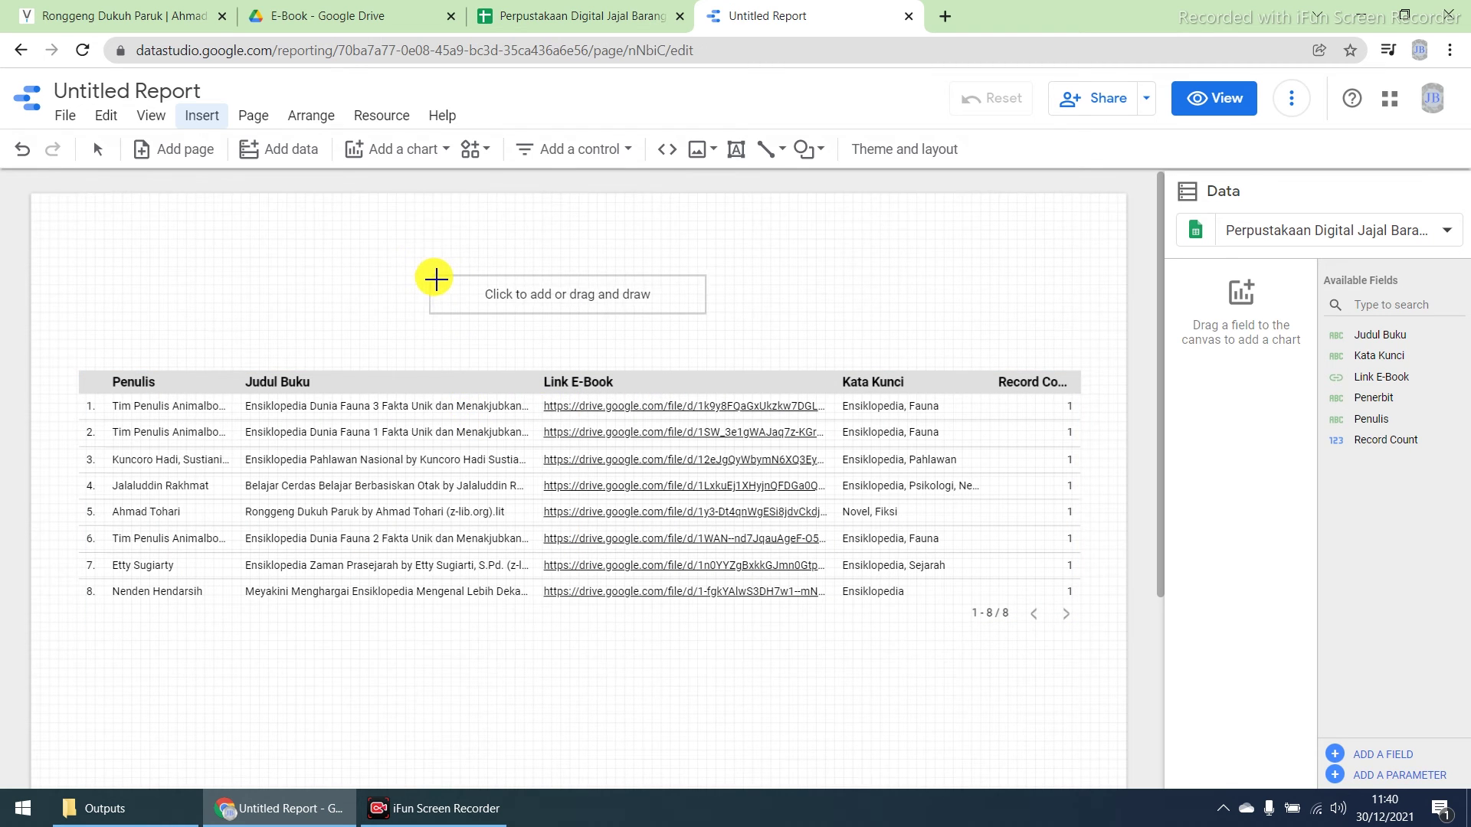
click(436, 279)
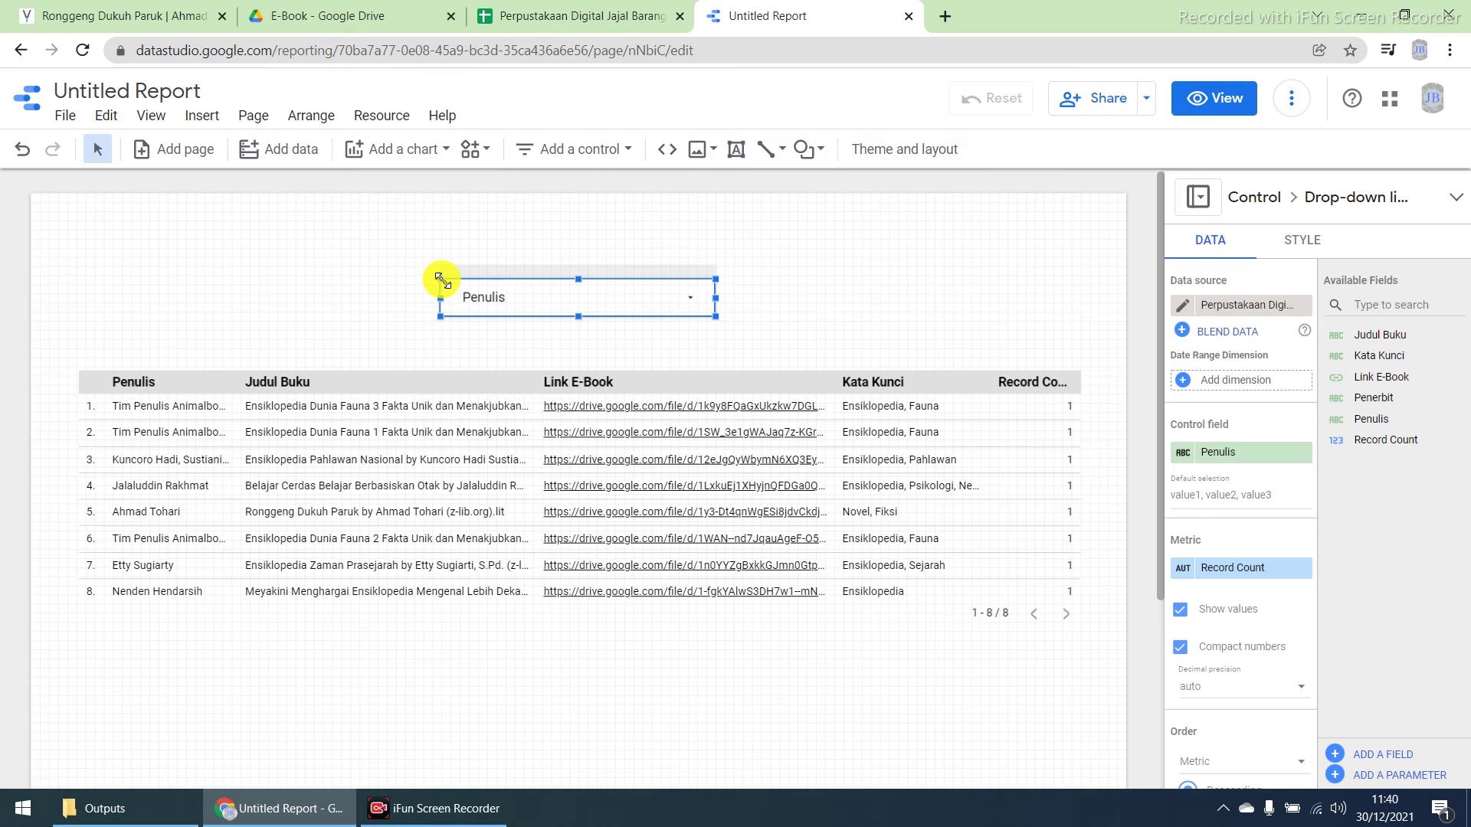
mouse_move(536, 322)
mouse_down()
mouse_move(929, 333)
mouse_move(864, 338)
mouse_up()
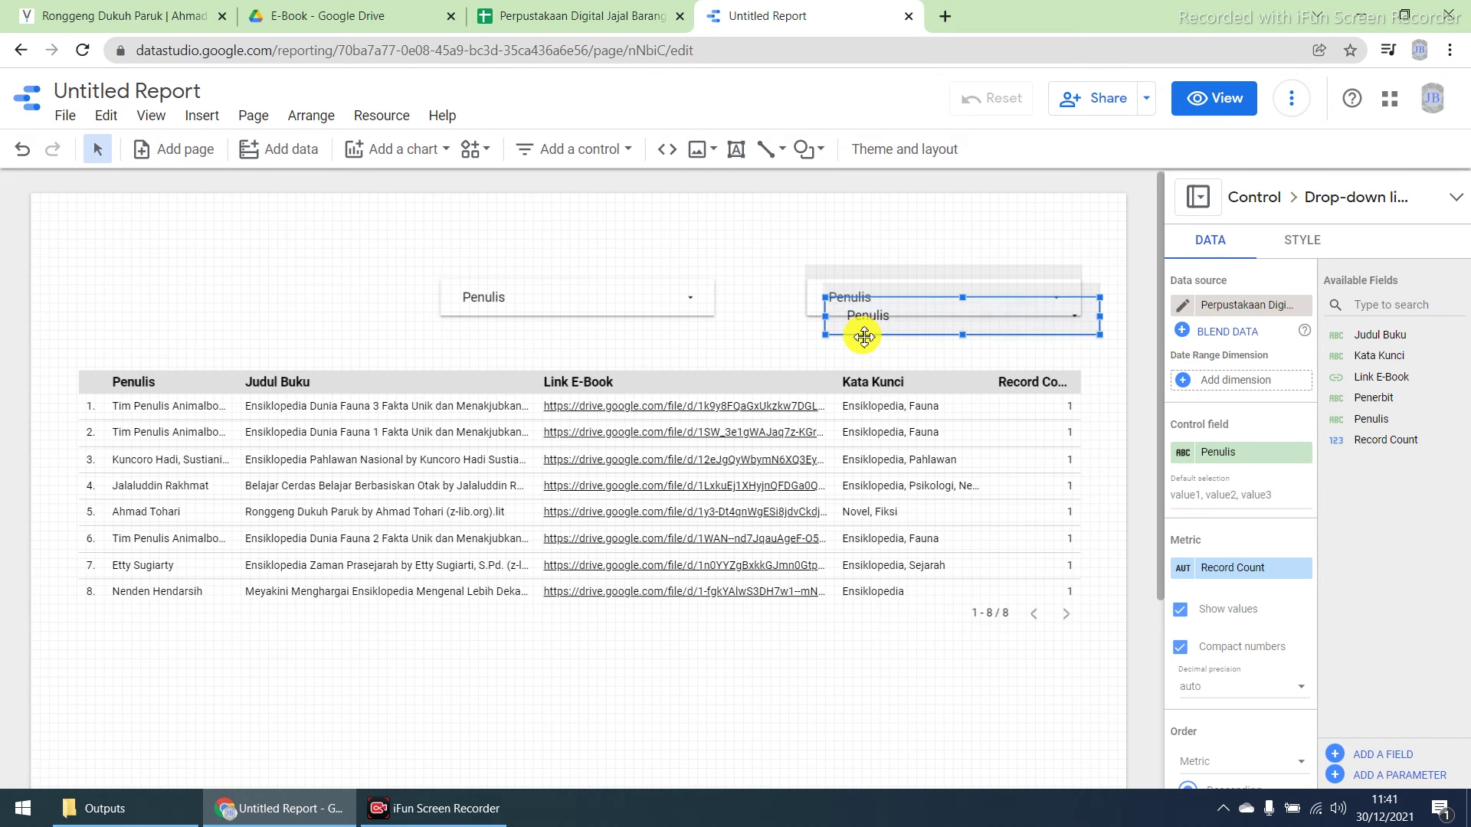
drag(864, 337, 123, 323)
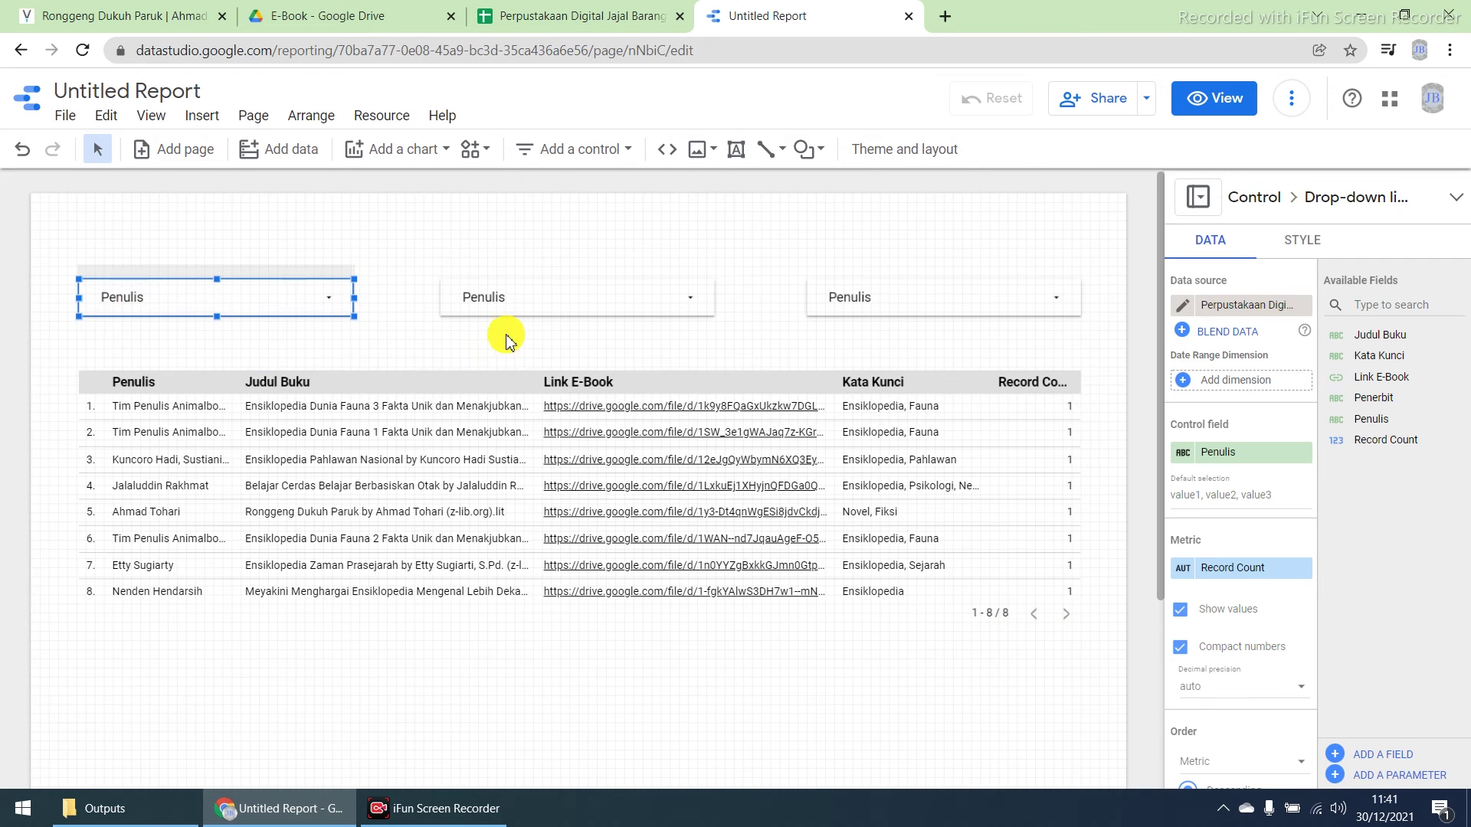
Switch the middle drop-down filter's control field to Judul Buku.
double_click(552, 305)
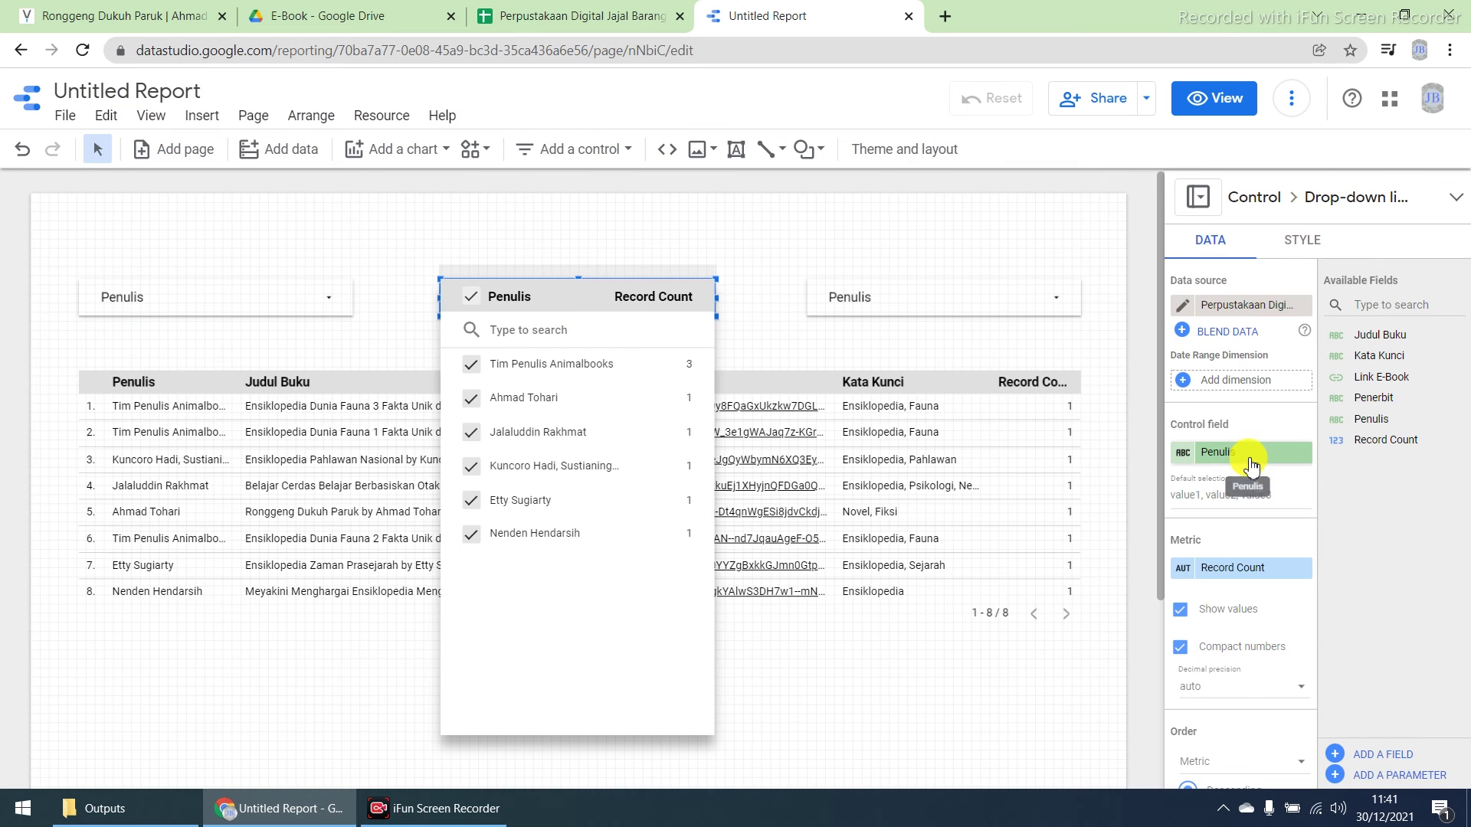
click(1249, 454)
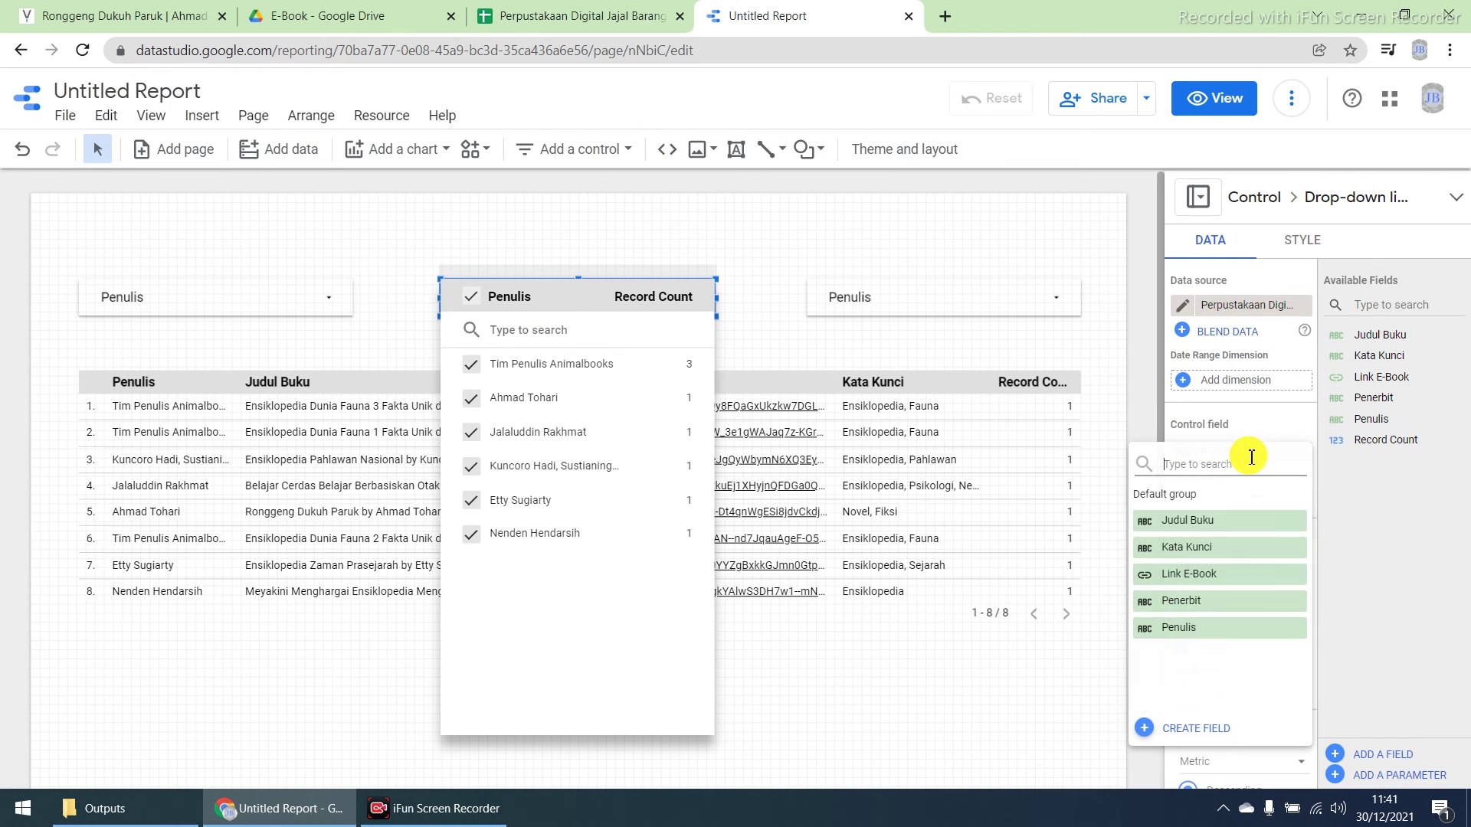
click(1218, 520)
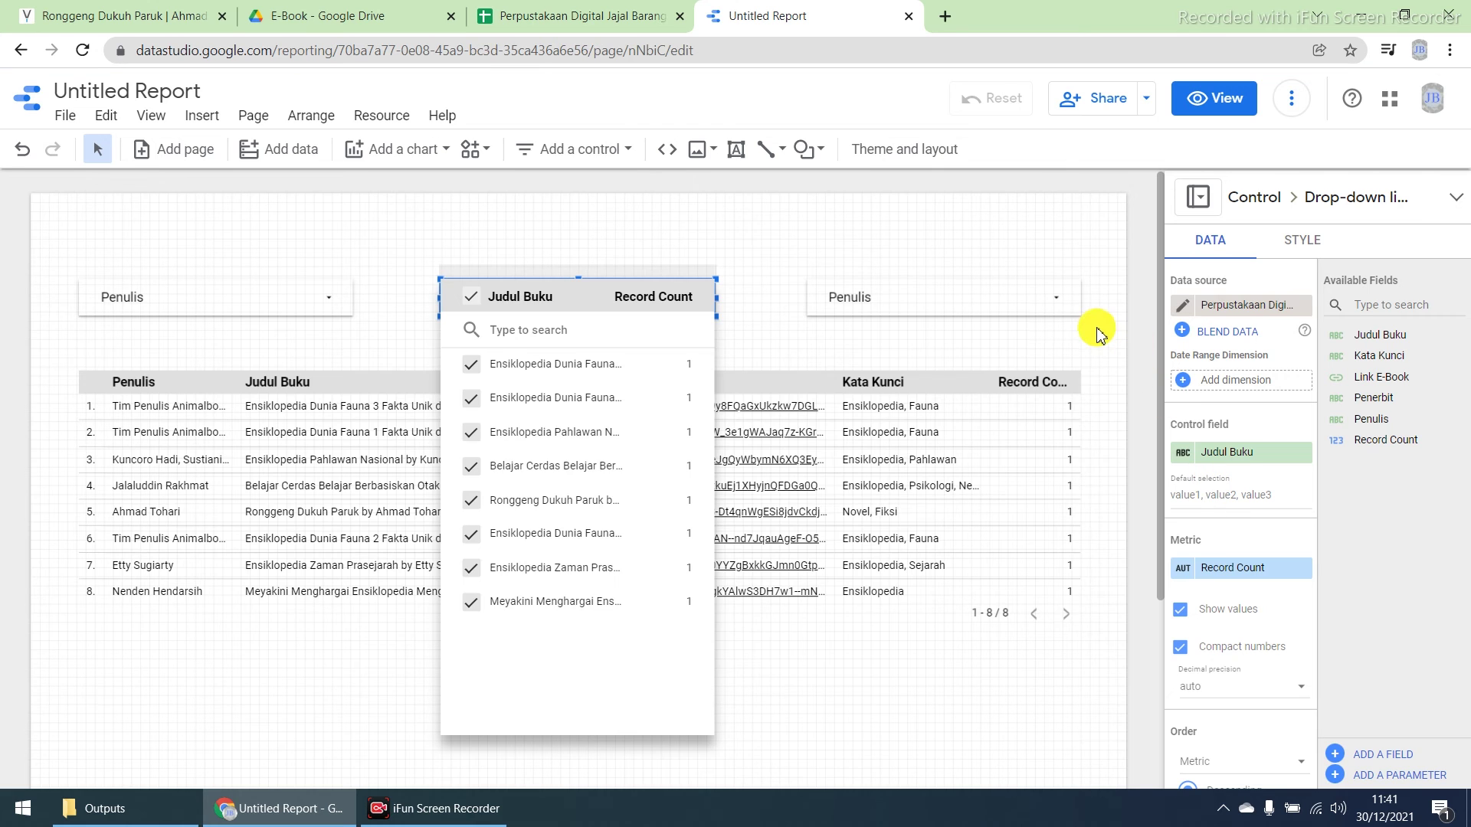
Switch the right-hand drop-down filter's control field to Kata Kunci.
double_click(992, 296)
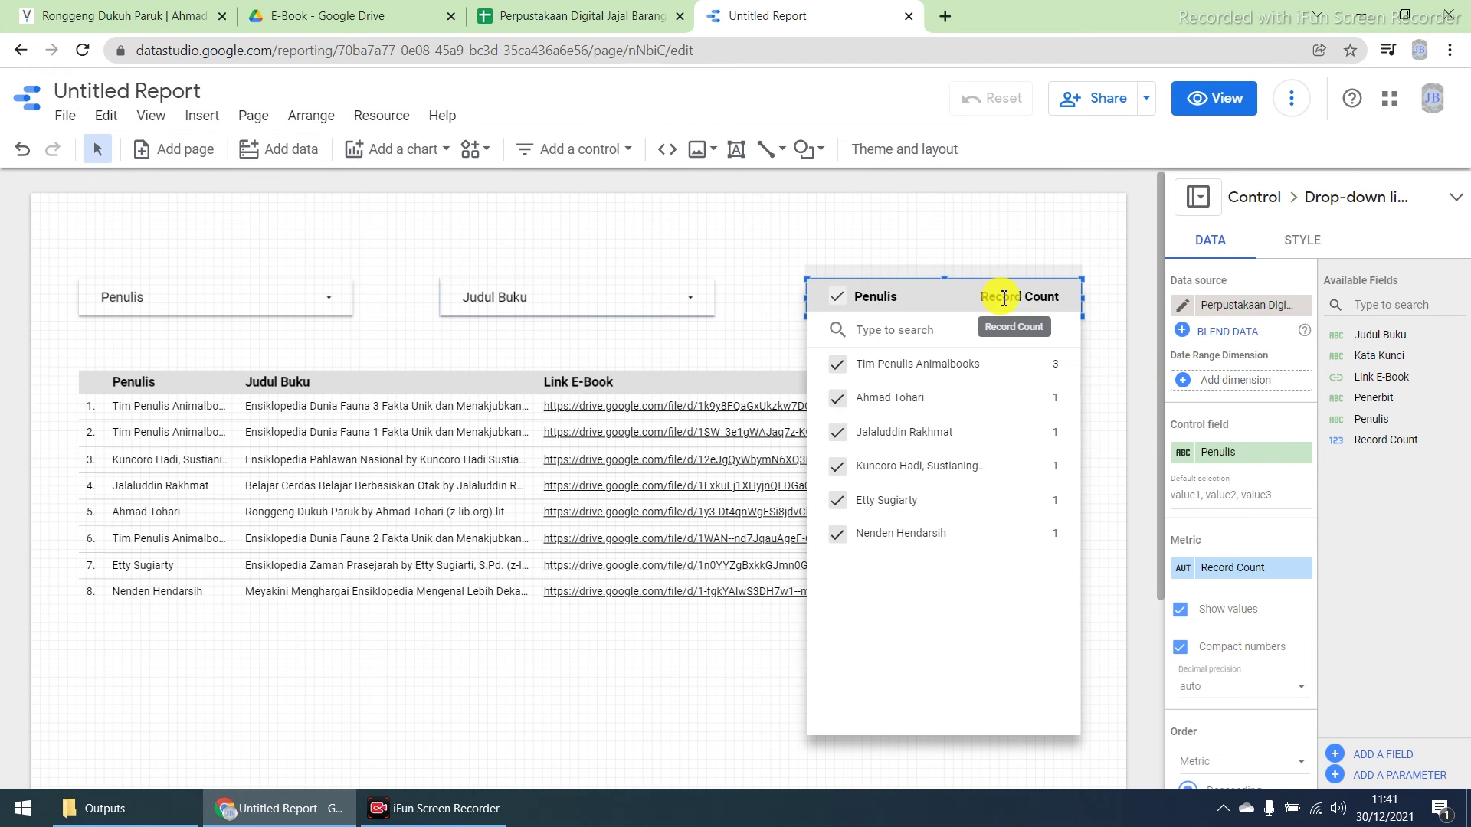
click(1241, 455)
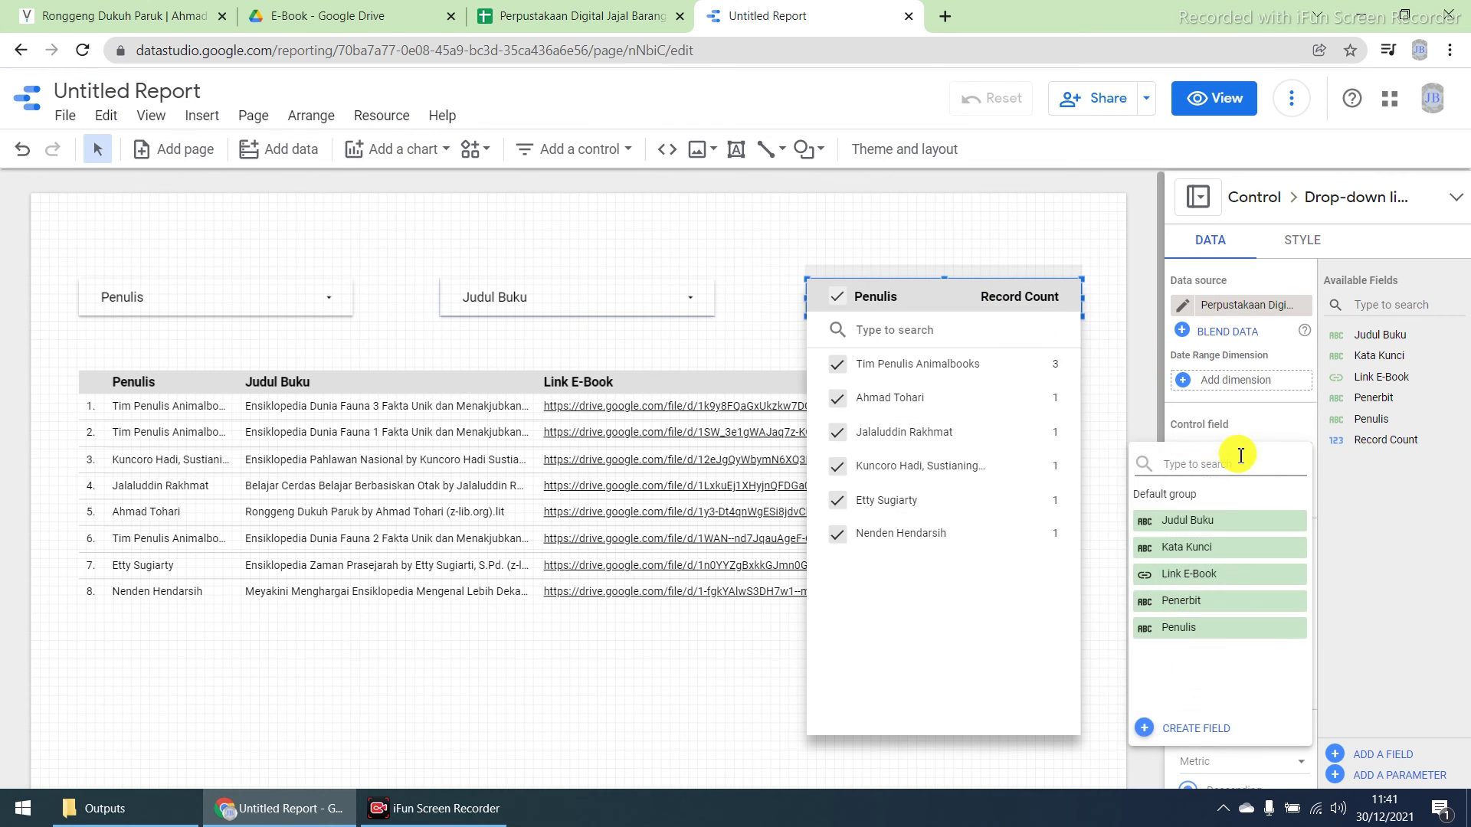
click(1201, 547)
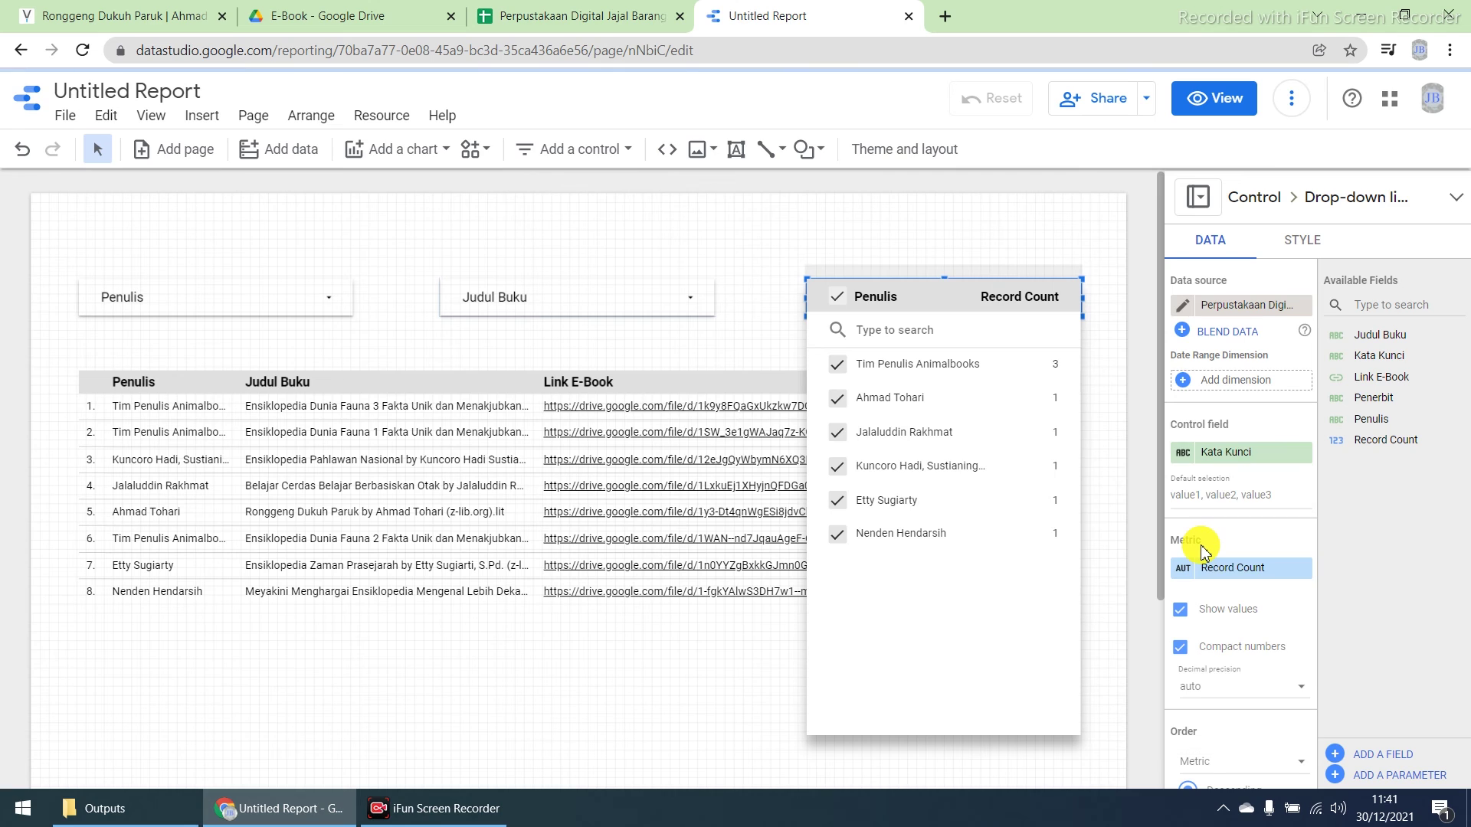
click(1104, 502)
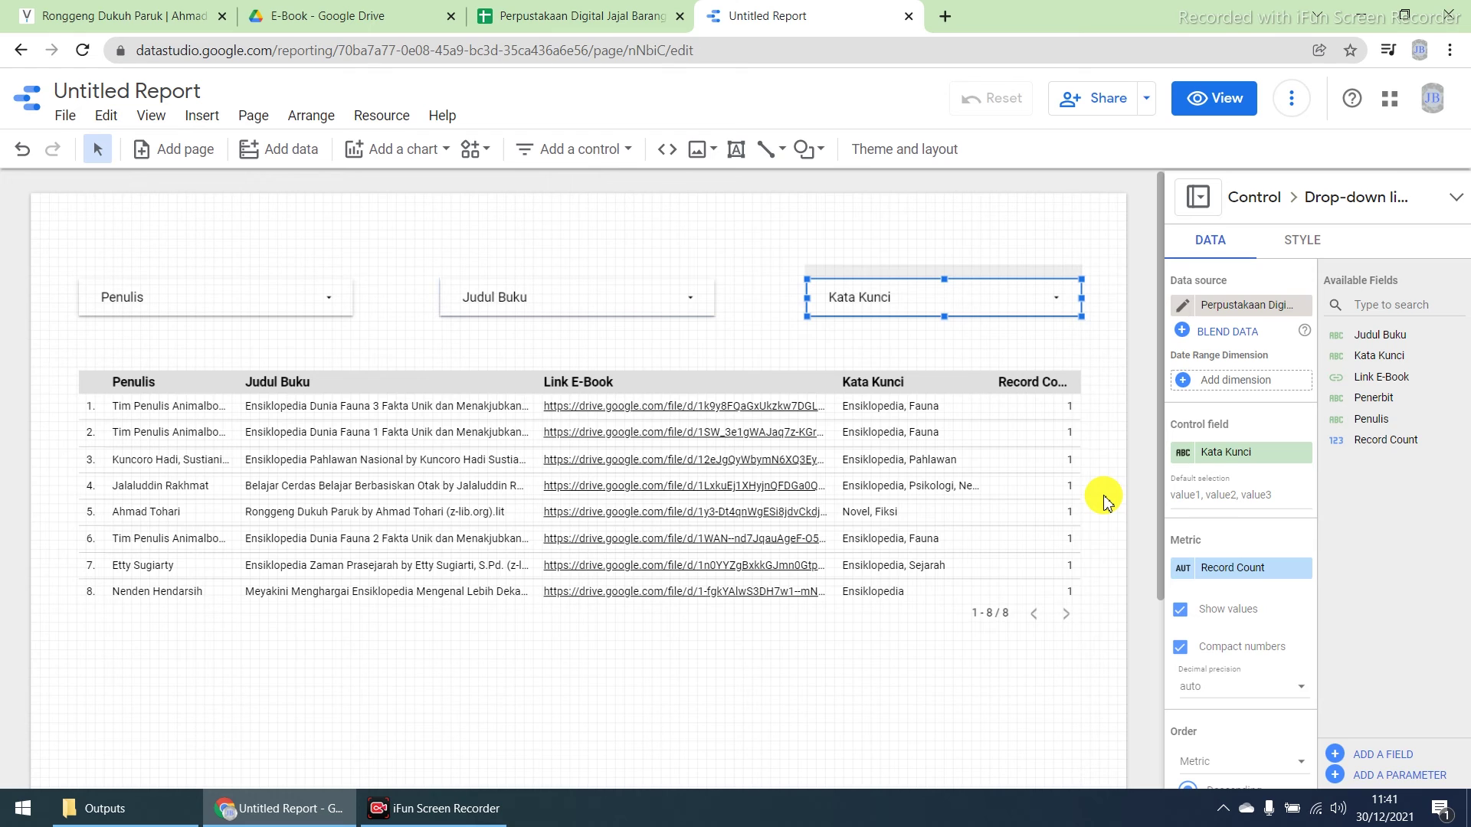
click(1024, 484)
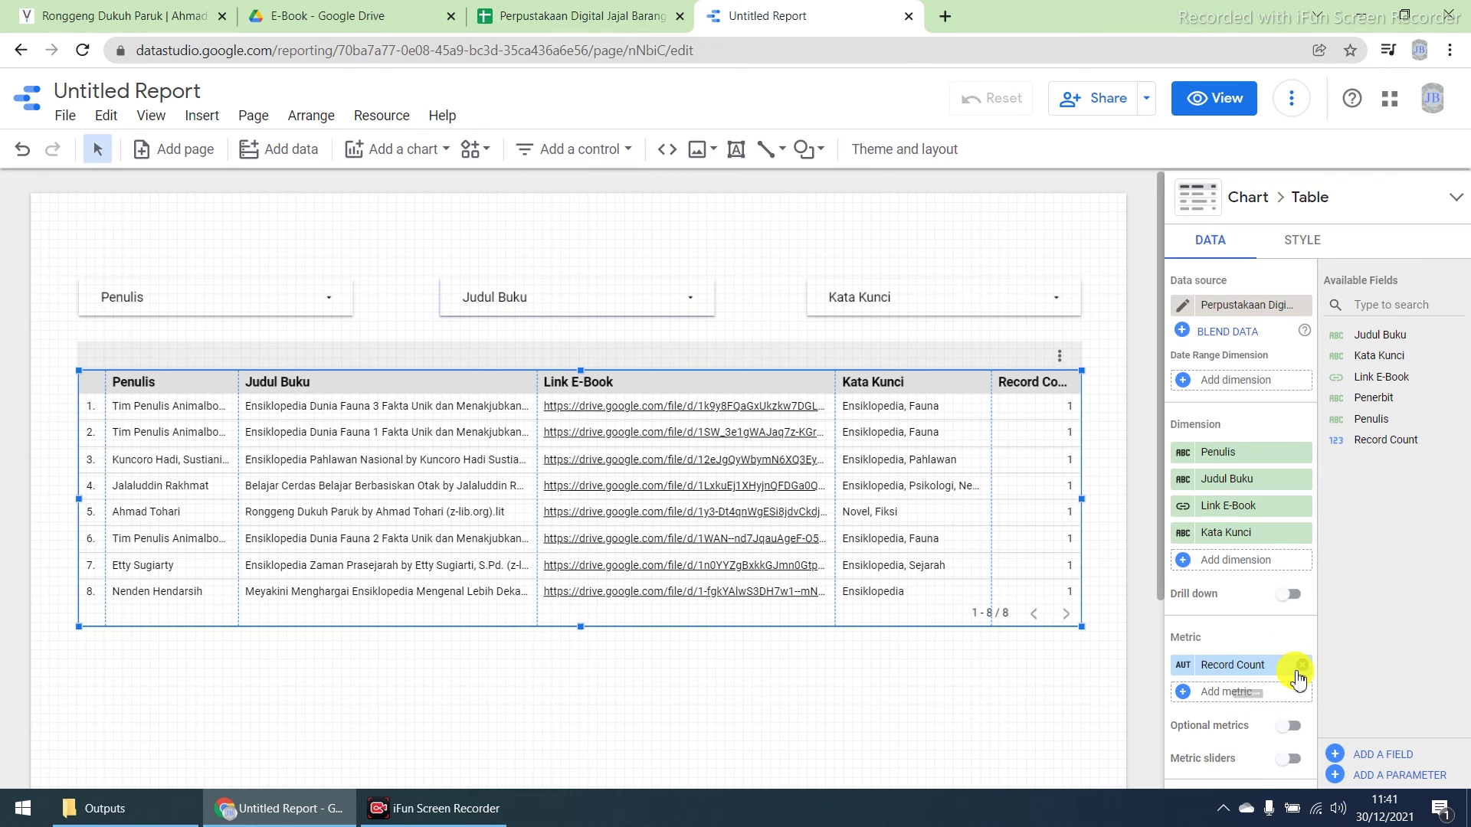
Remove Record Count from the table and rename the report 'Perpustakaan Digital Jajal Barang' from the sheet title.
click(1301, 665)
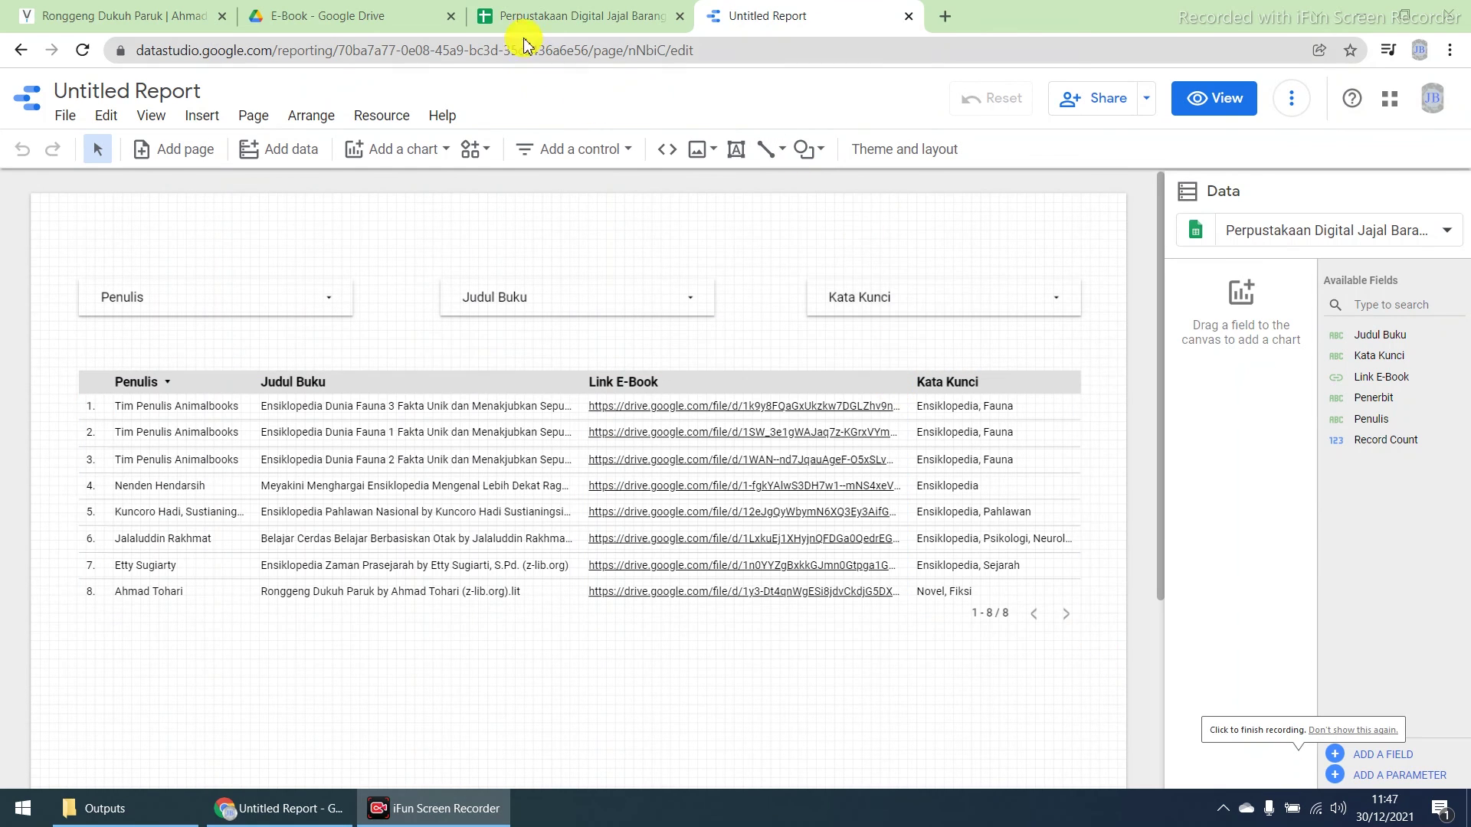
click(521, 21)
click(308, 99)
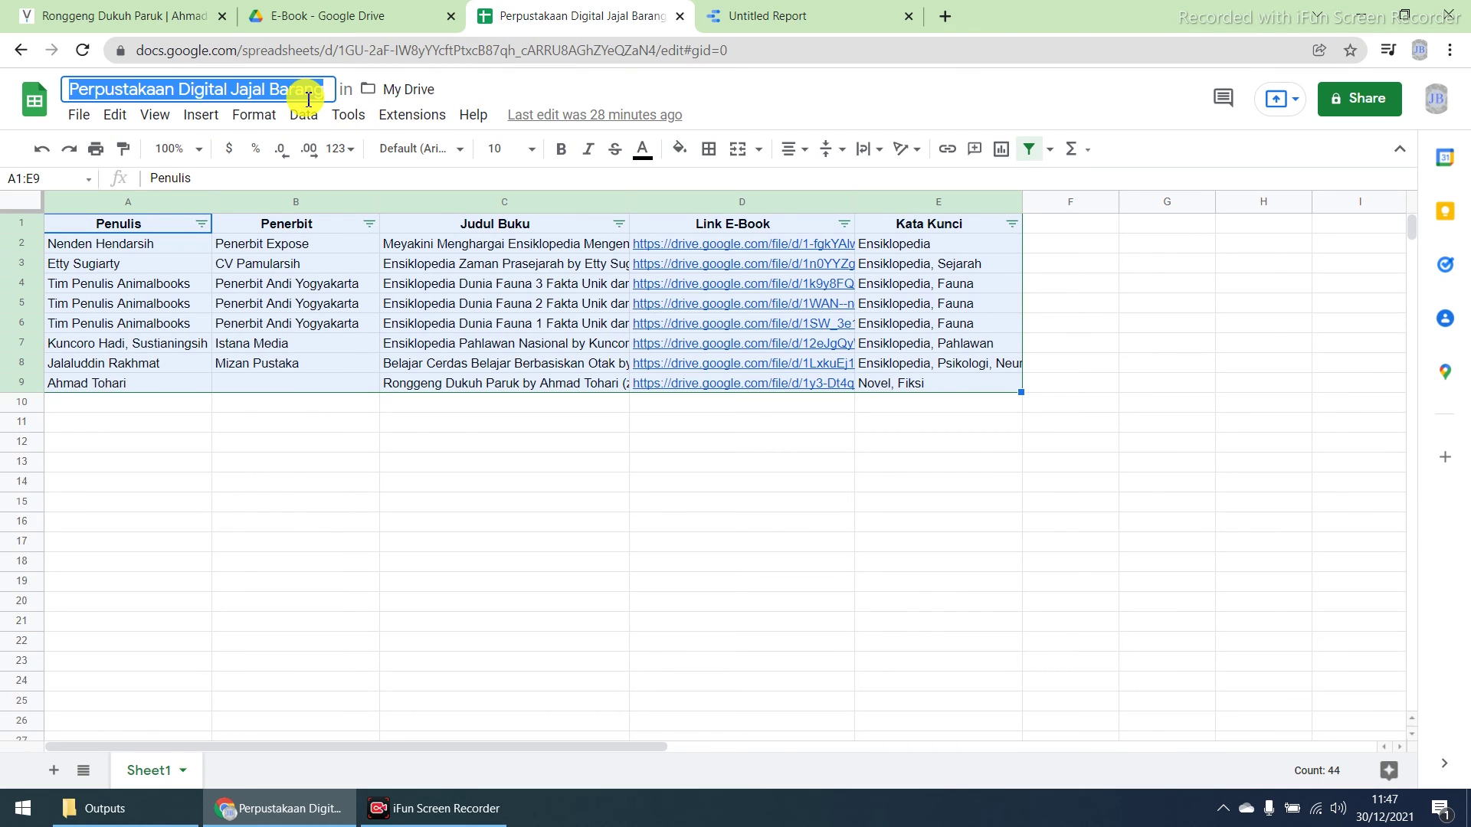
click(820, 17)
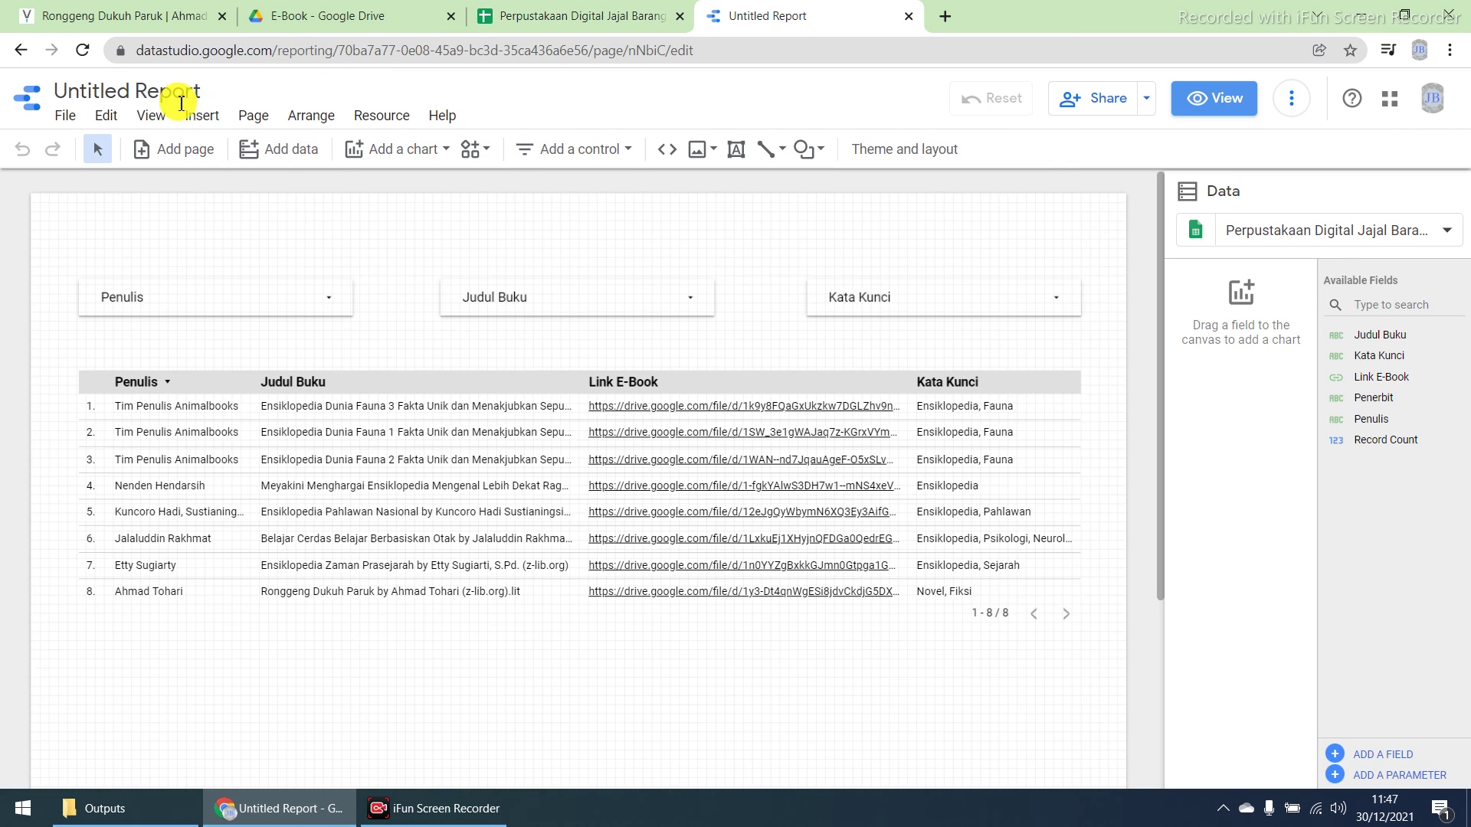
click(181, 101)
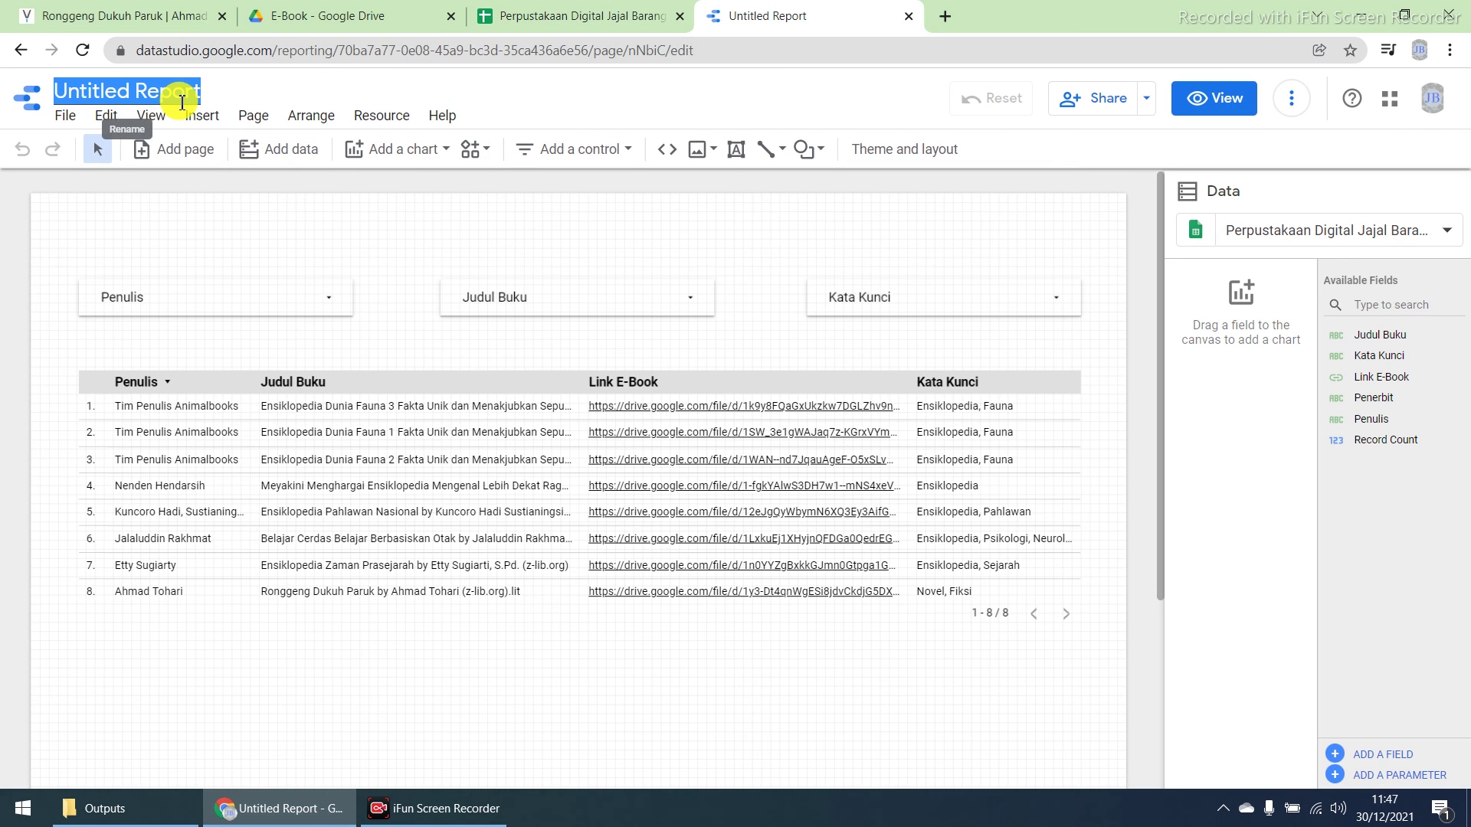
text(Perpustakaan Digital Jajal Barang)
click(631, 106)
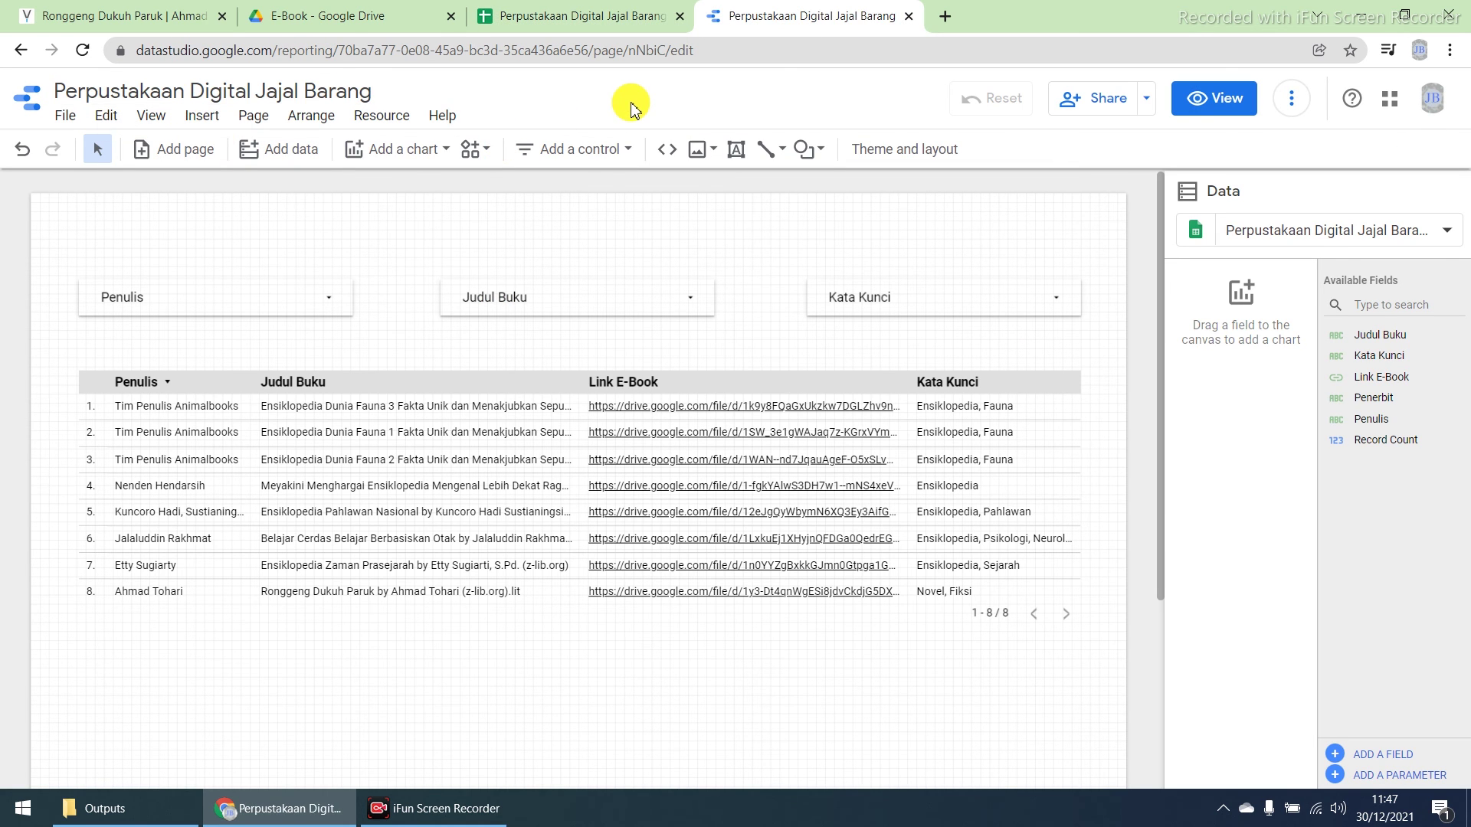
Switch to view mode and check the Penulis and Judul Buku filter lists.
click(1218, 107)
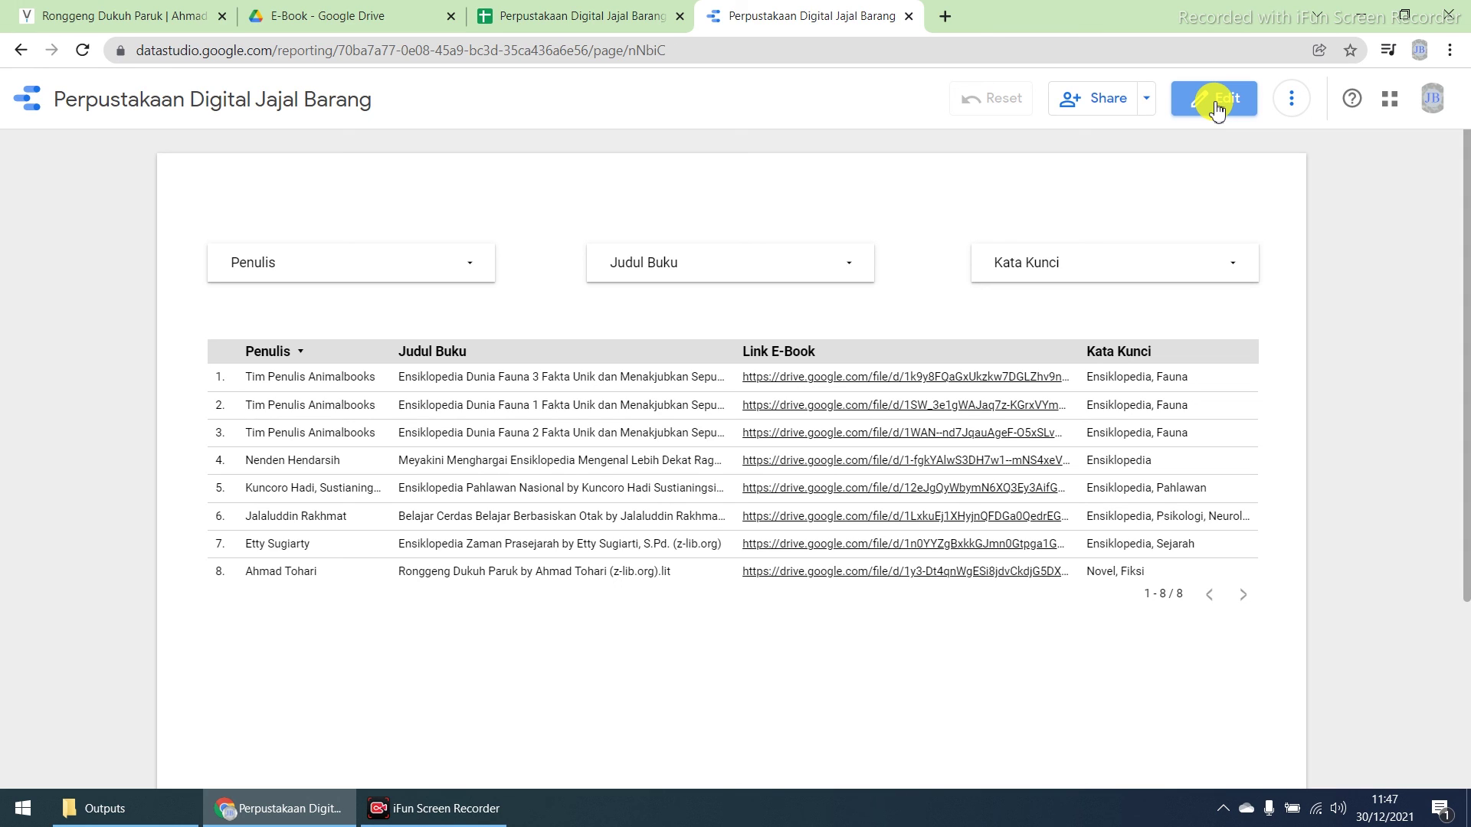
click(474, 265)
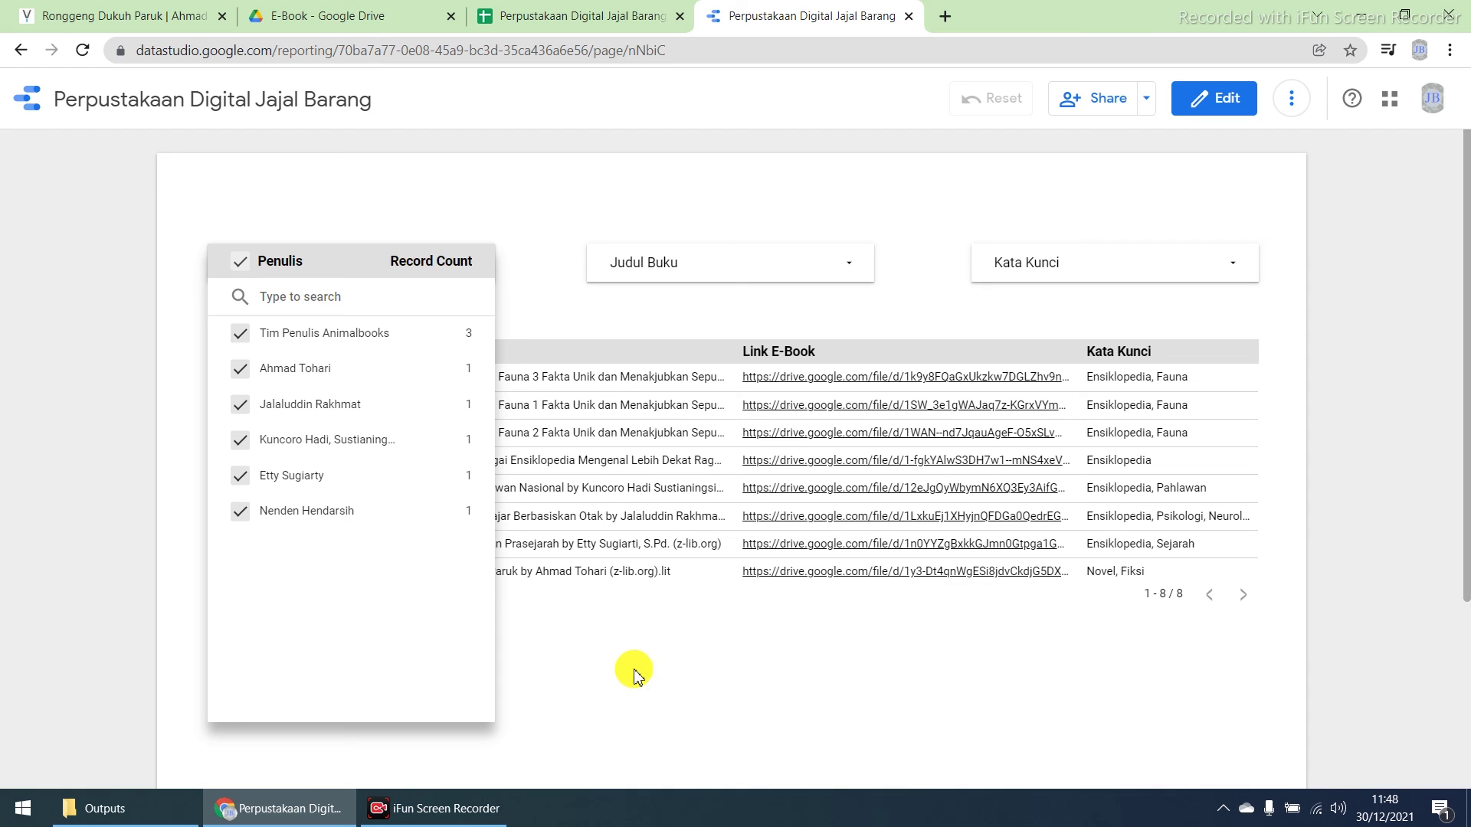
click(797, 665)
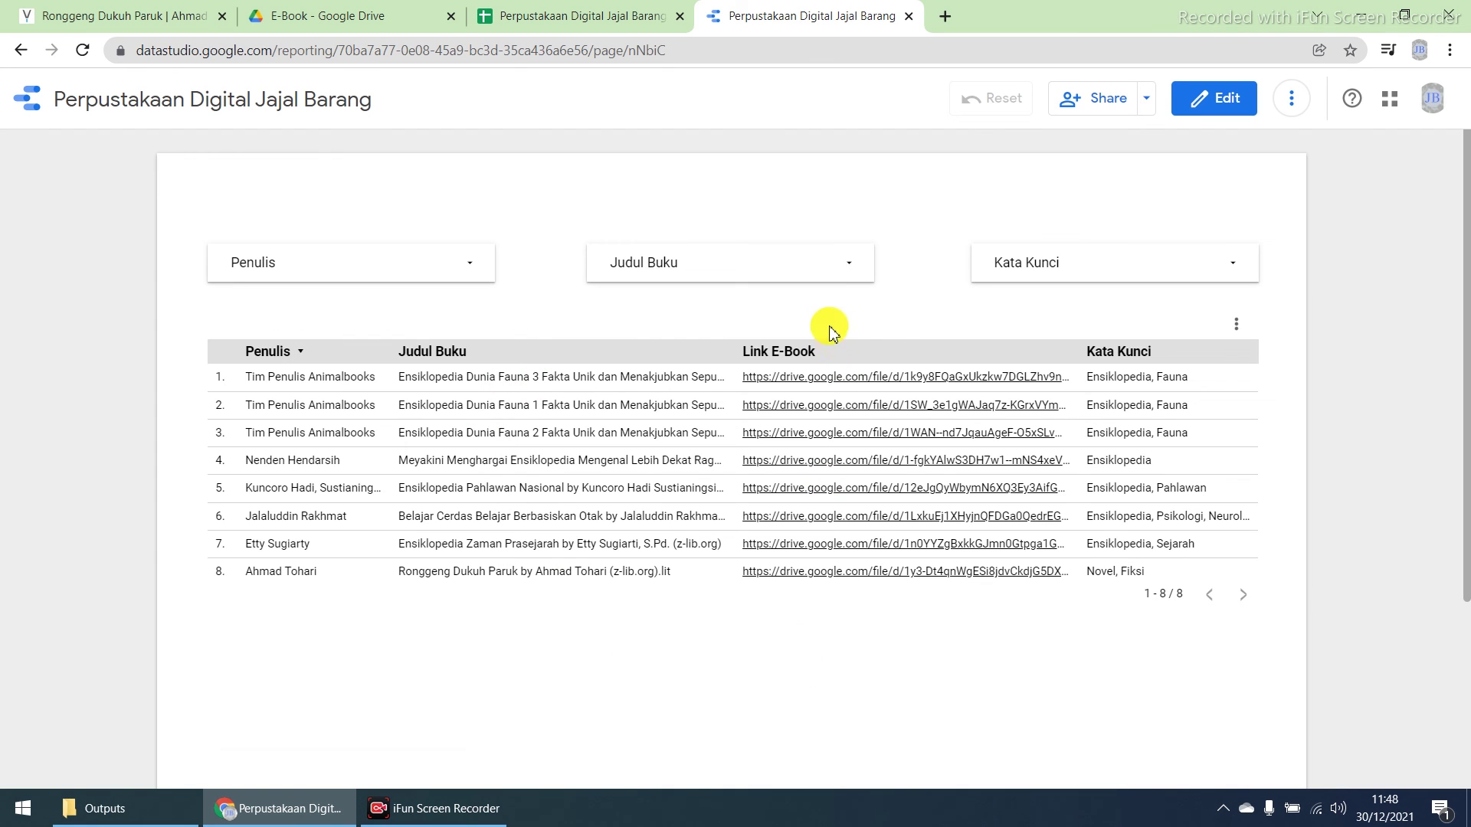
click(838, 268)
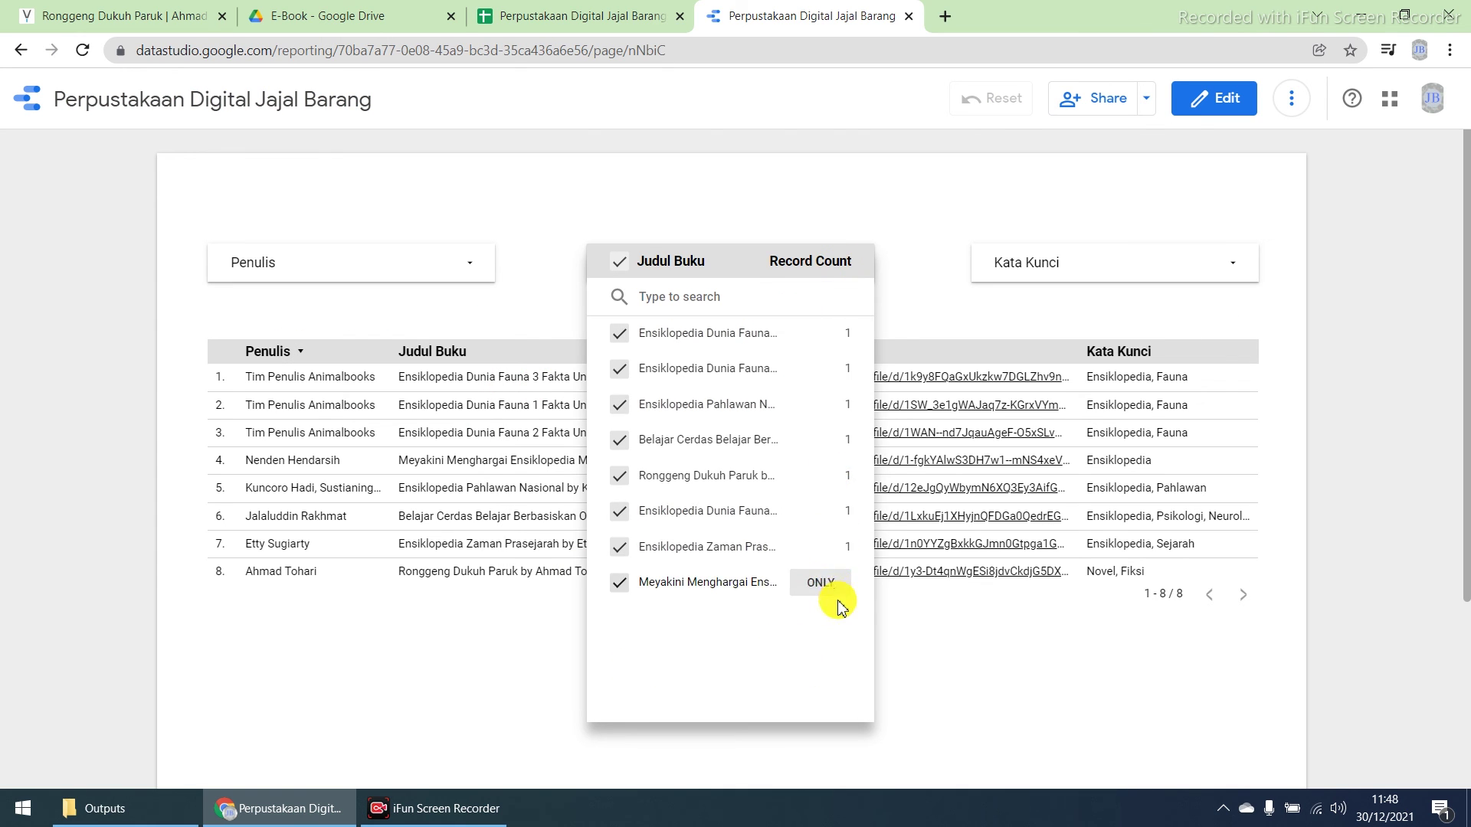
click(950, 622)
Search 'Fauna' in the Kata Kunci filter, then clear the search.
click(1214, 270)
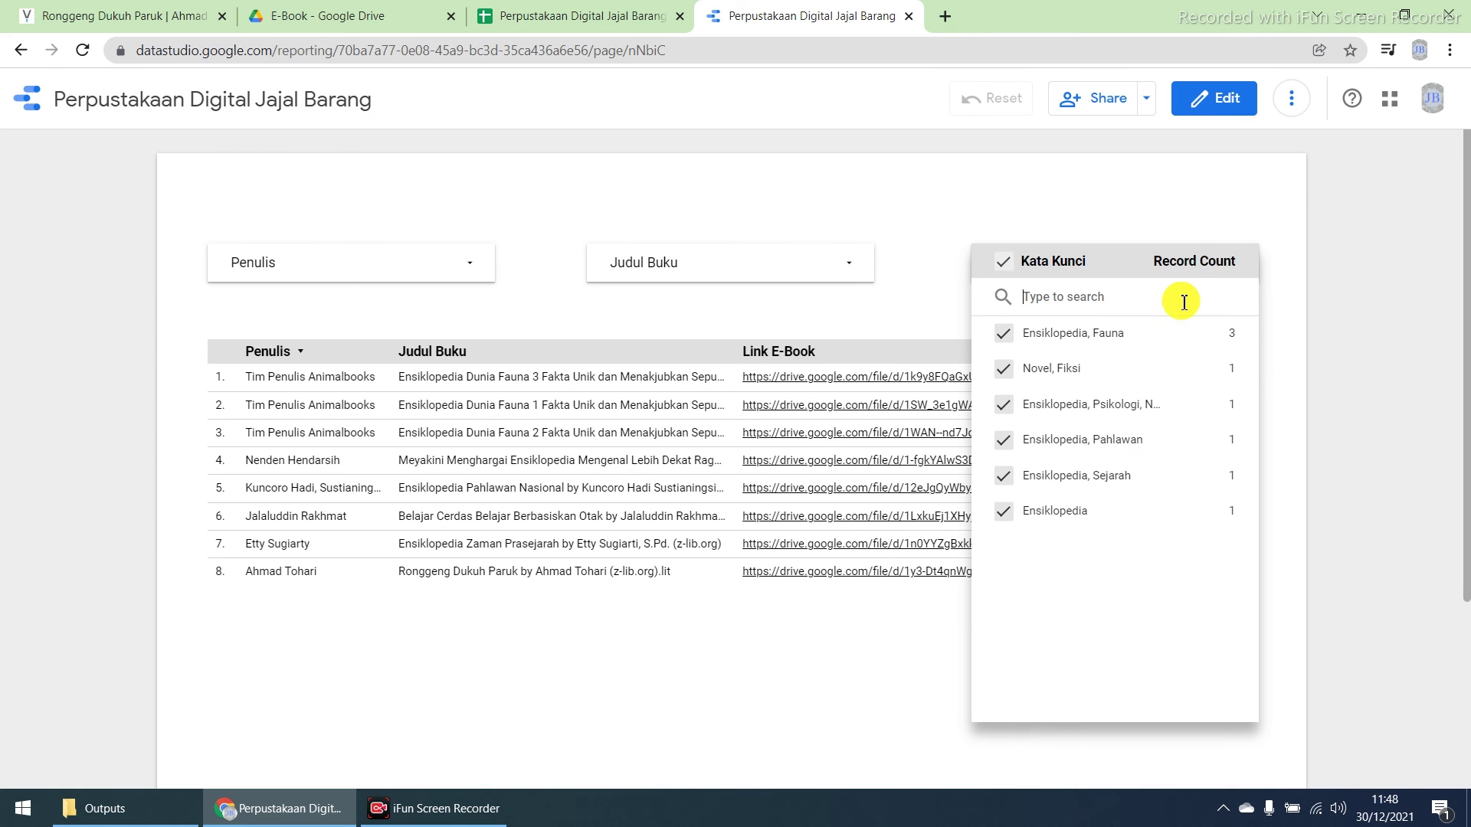
text(Fauna)
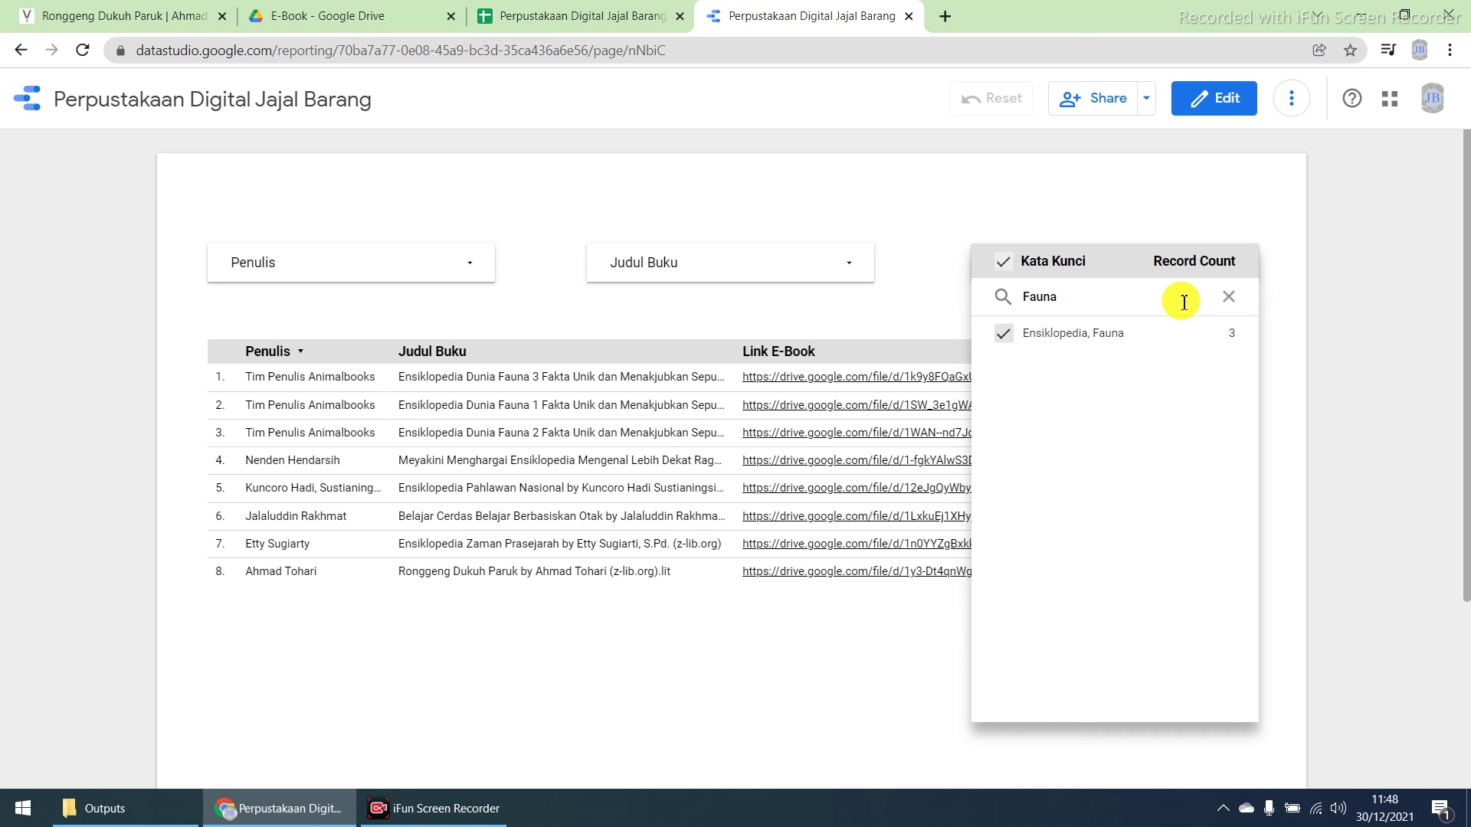
drag(1133, 302, 1009, 299)
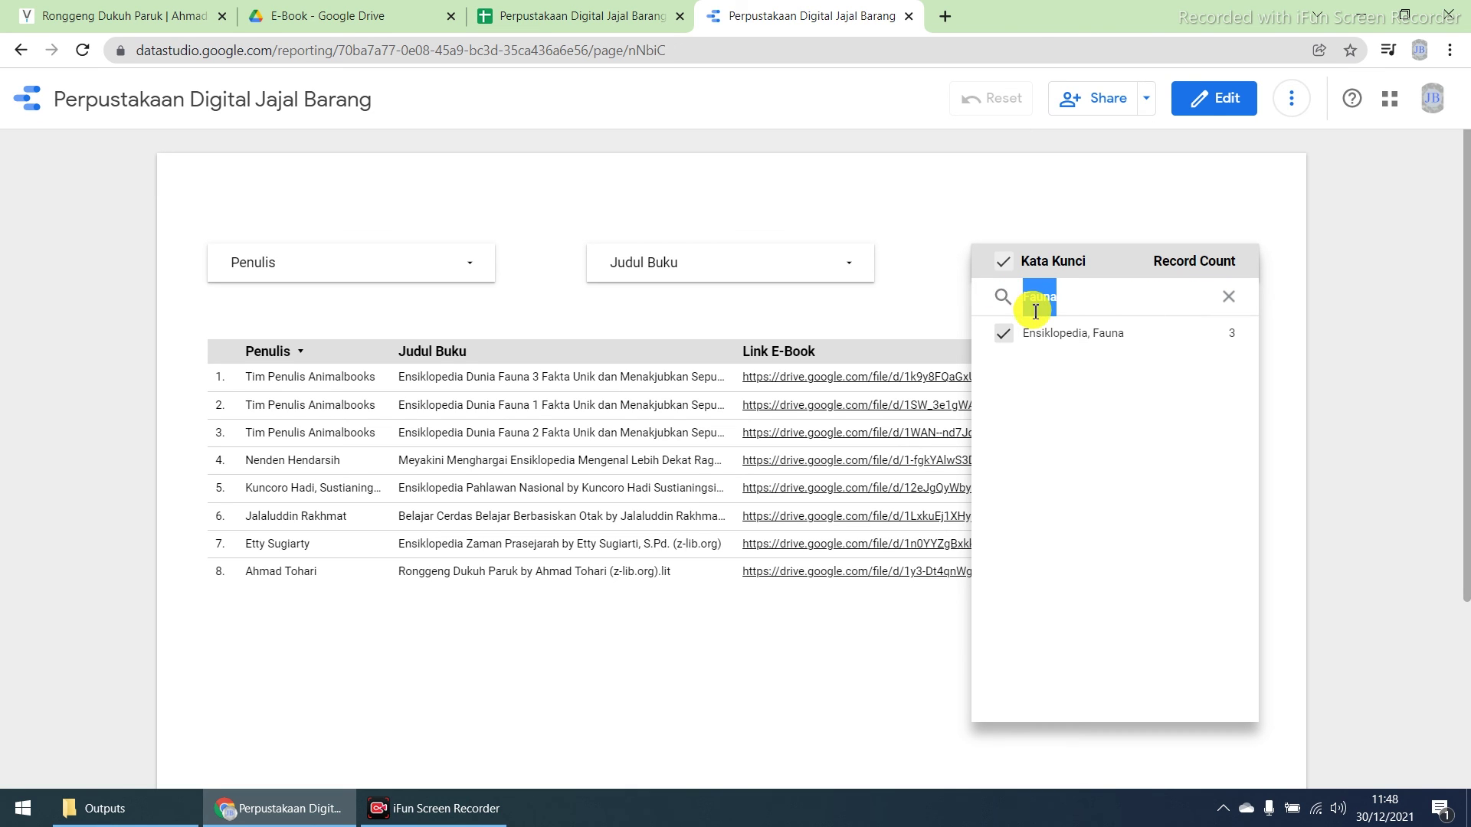
click(1229, 297)
click(797, 703)
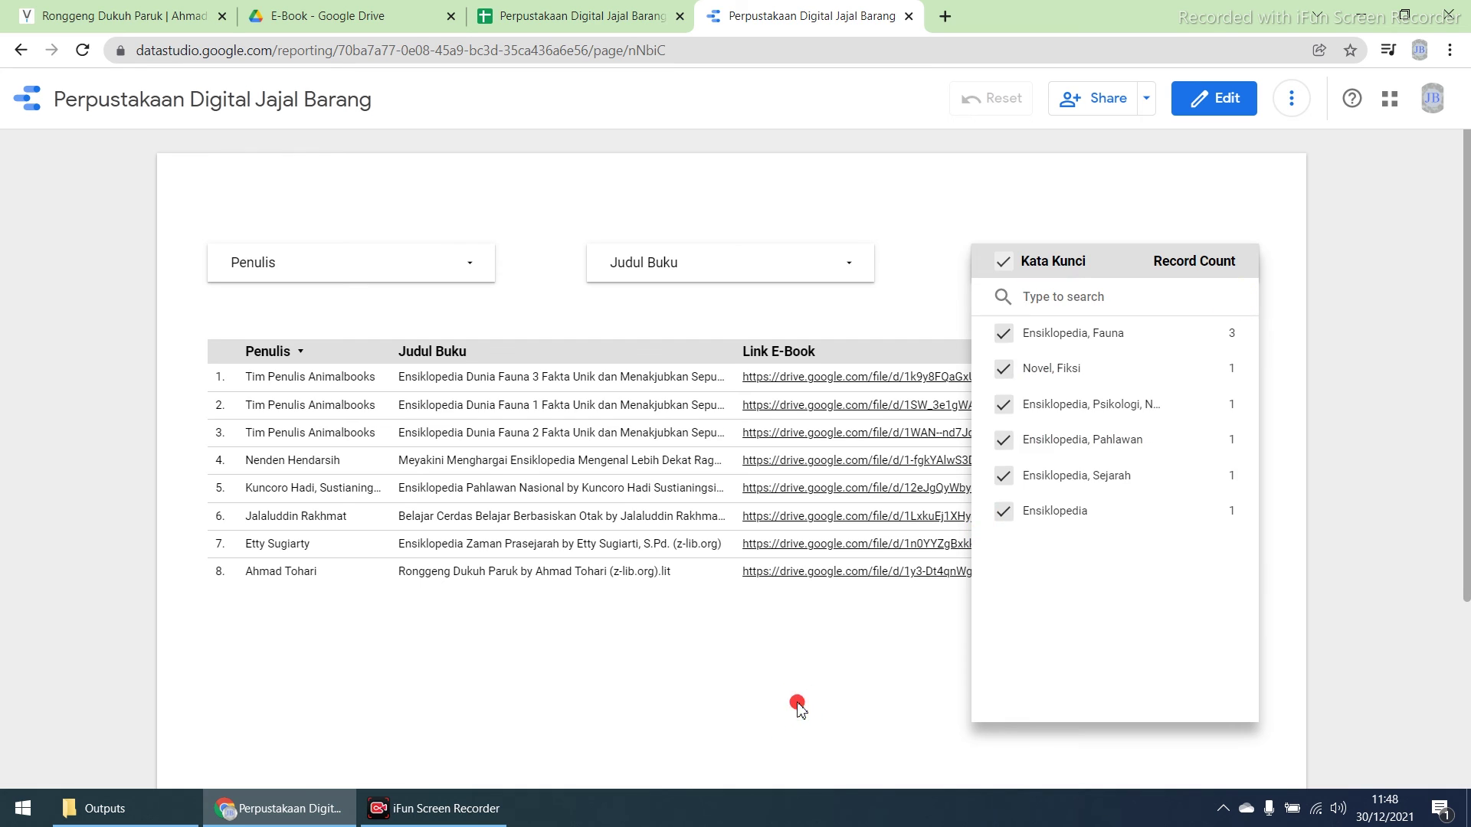